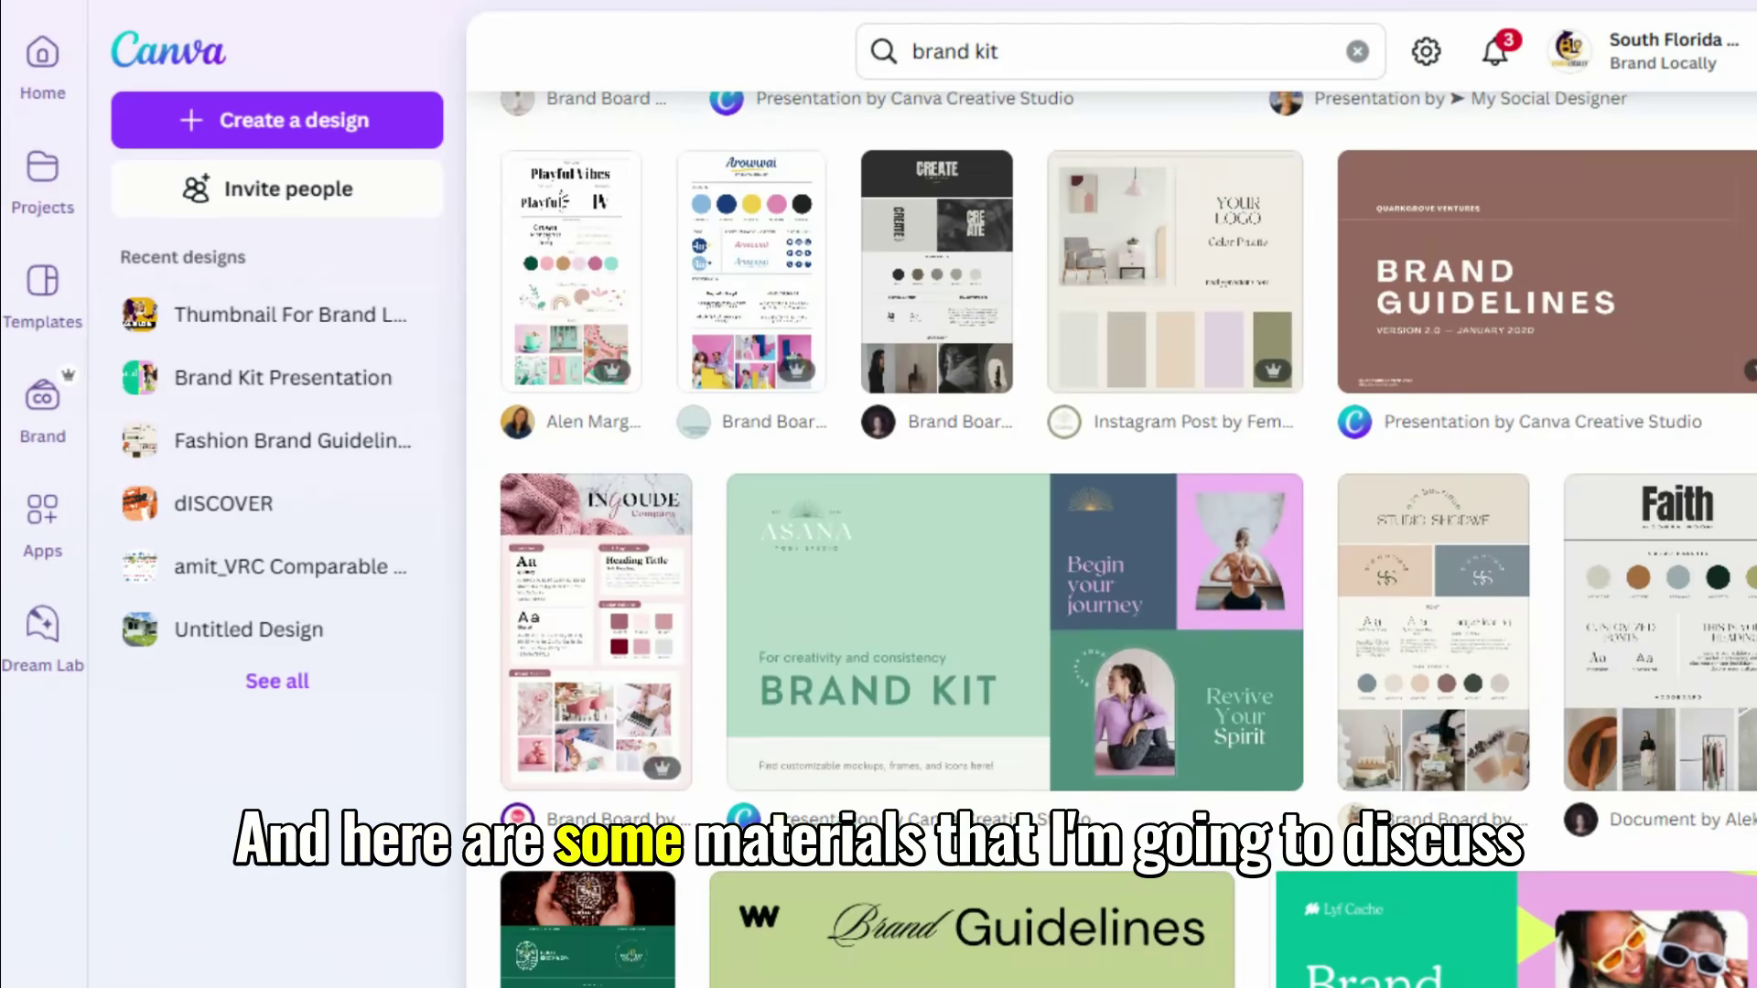
pyautogui.scroll(-5, 1128, 536)
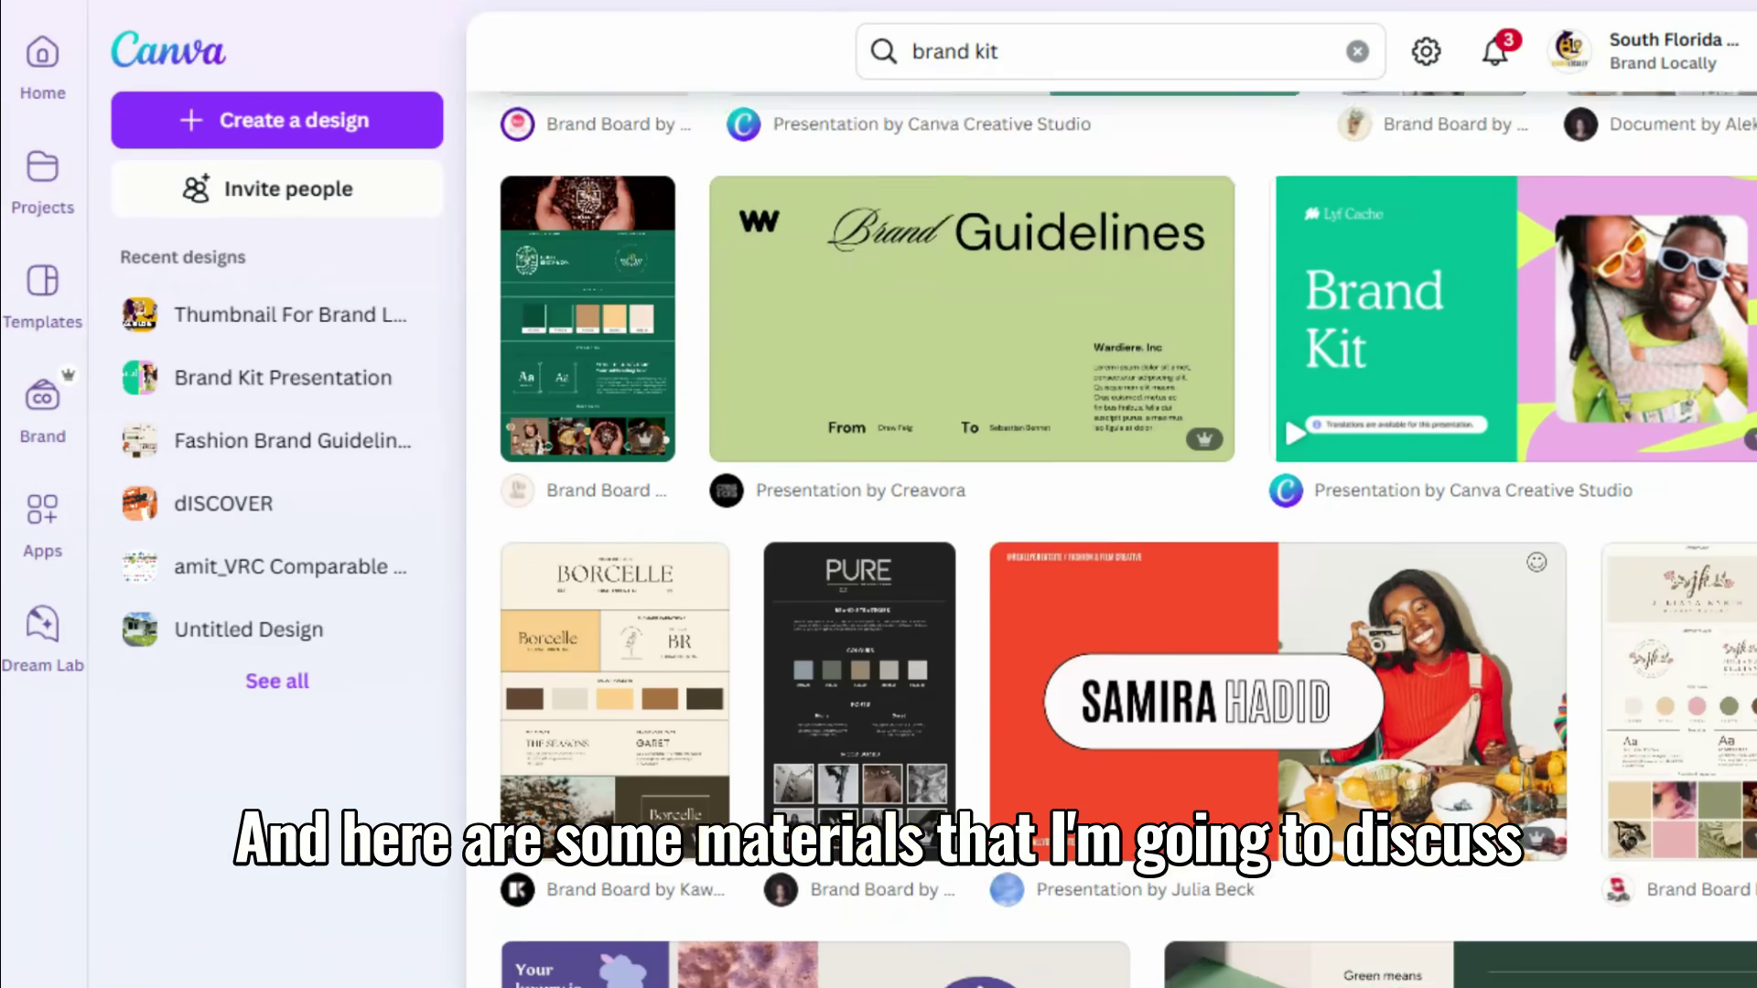
pyautogui.scroll(-10, 1128, 539)
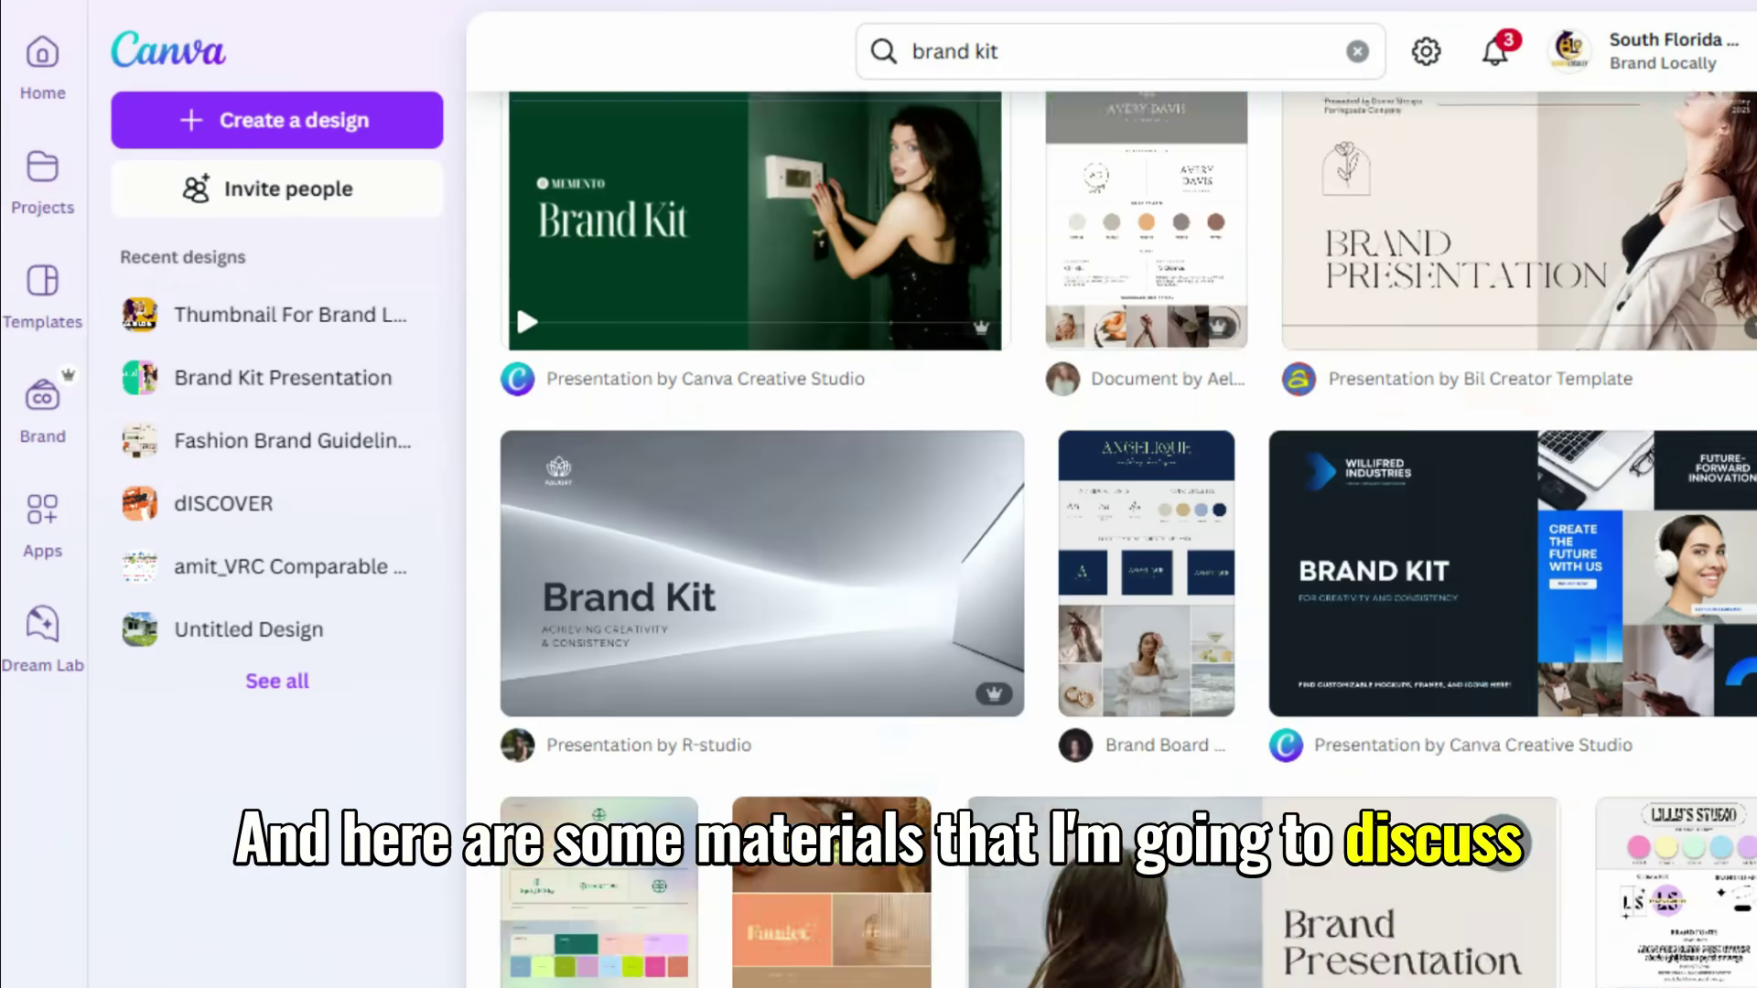
pyautogui.scroll(-10, 1128, 539)
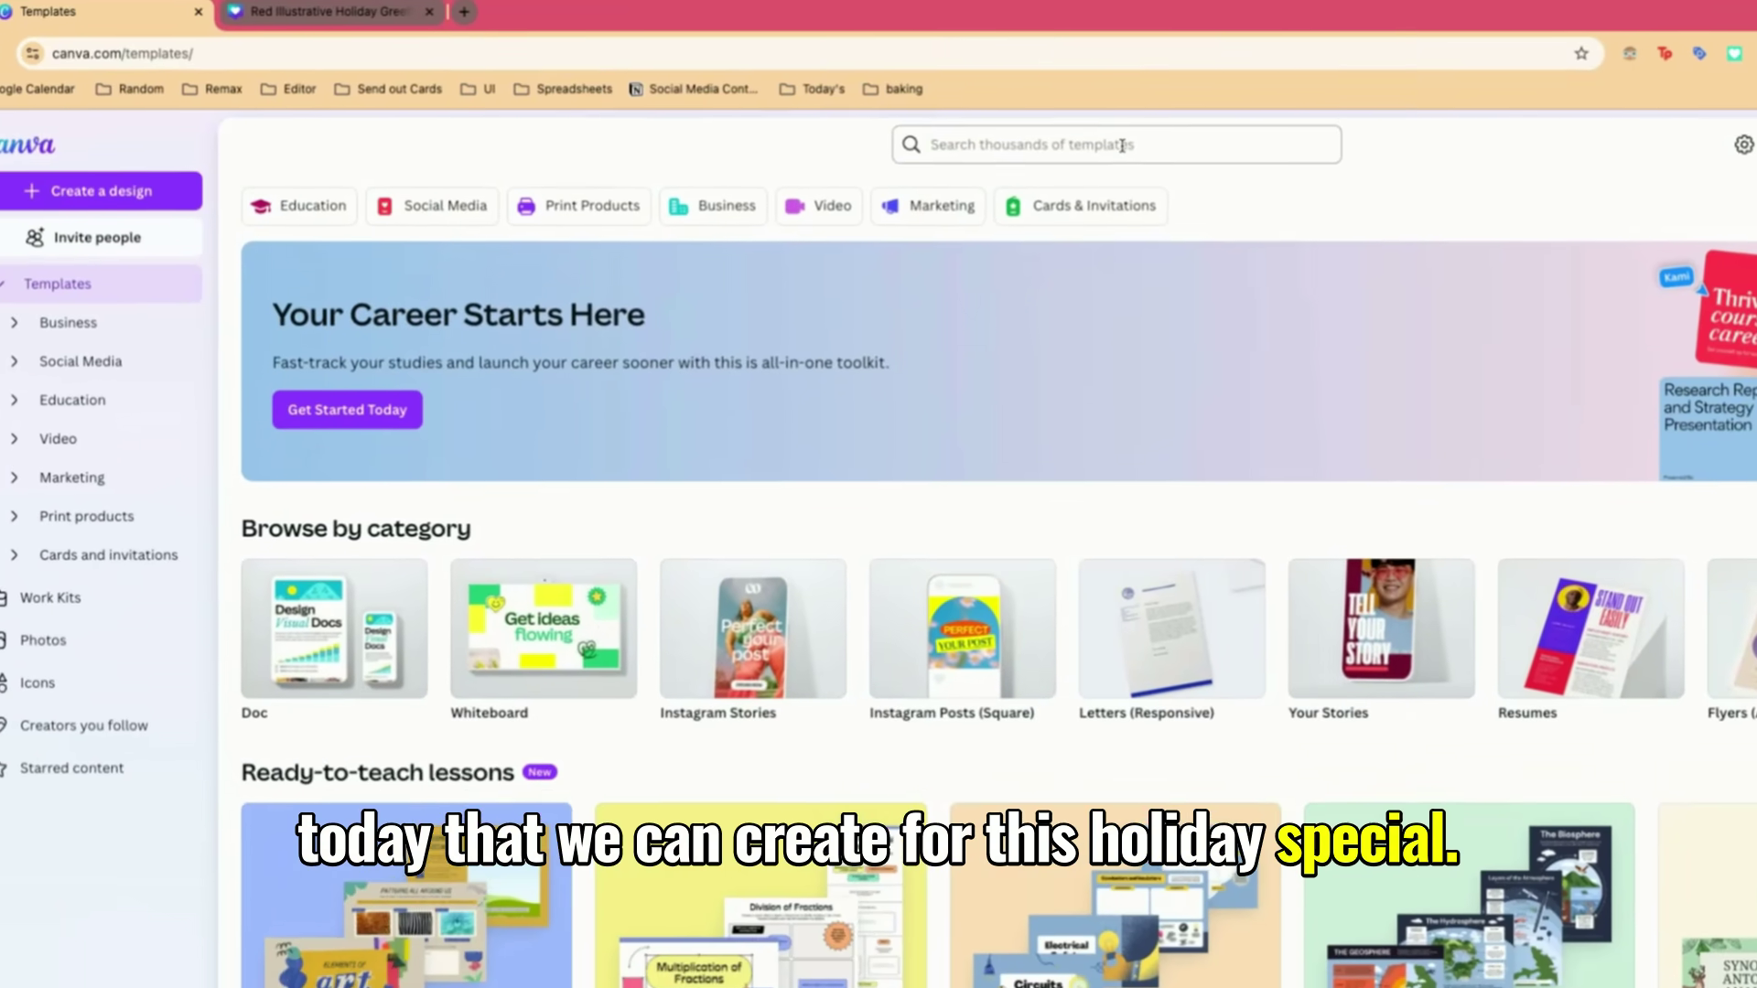
# Search the template library for "Instagram posts", correcting the spelling of the query
pyautogui.click(1135, 144)
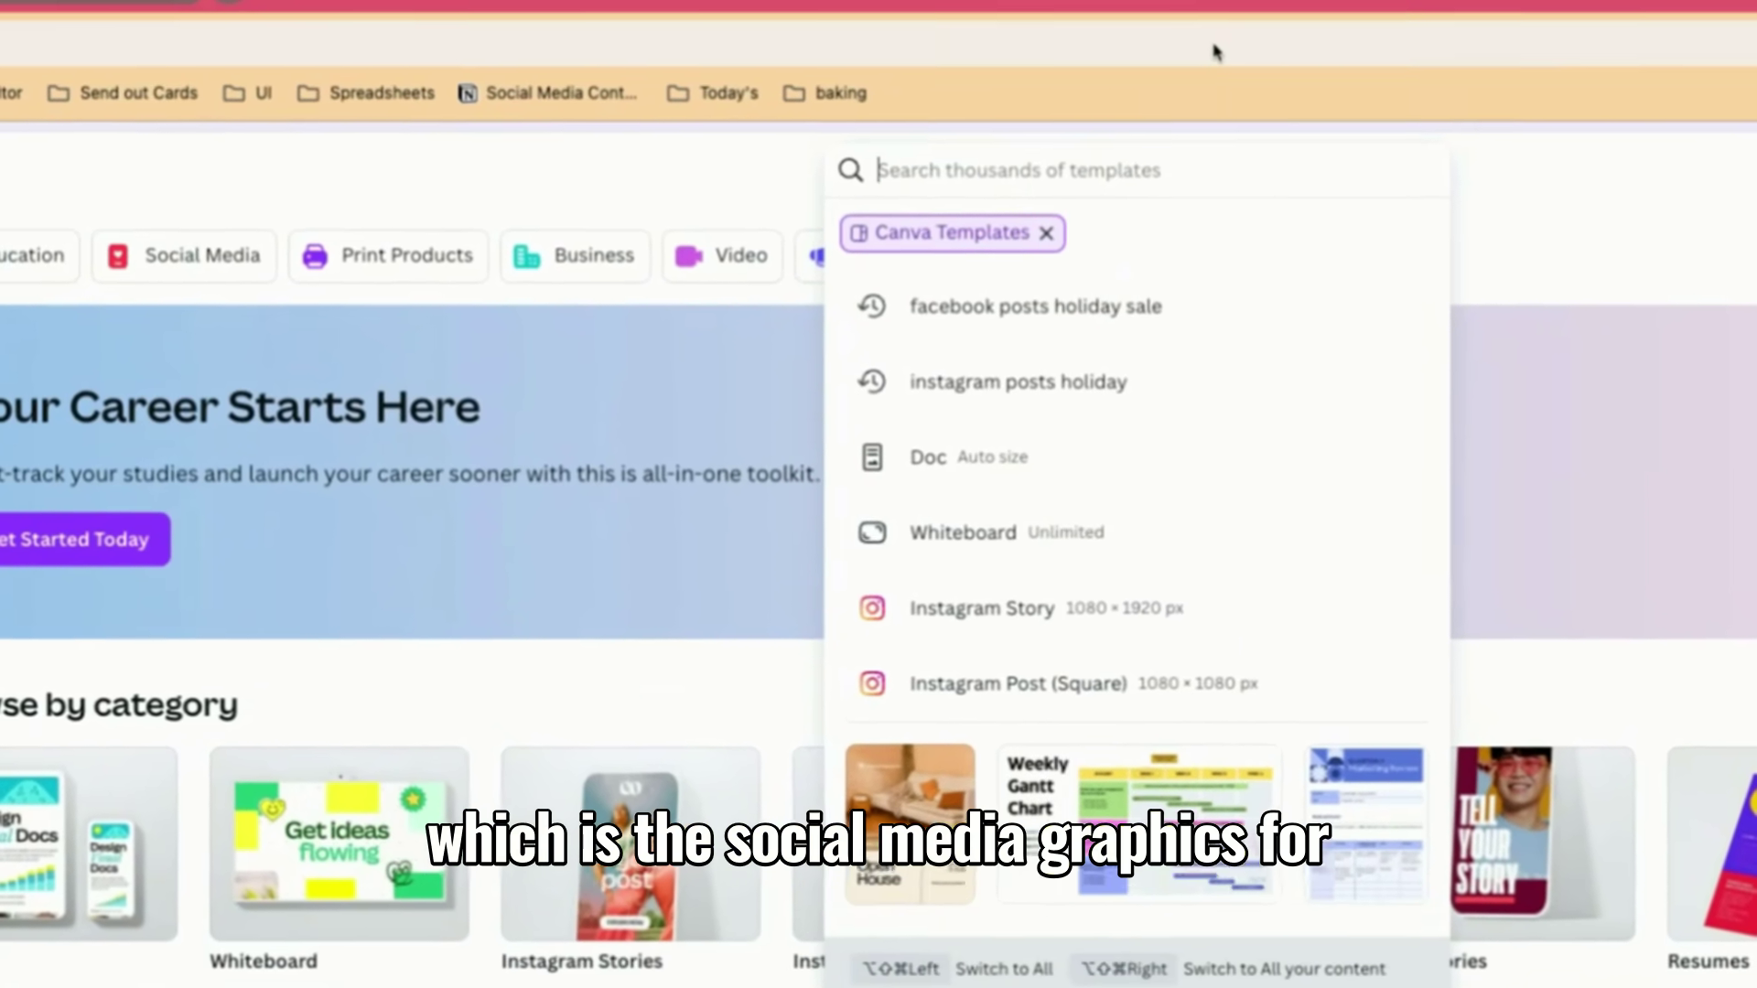
pyautogui.write('Ins')
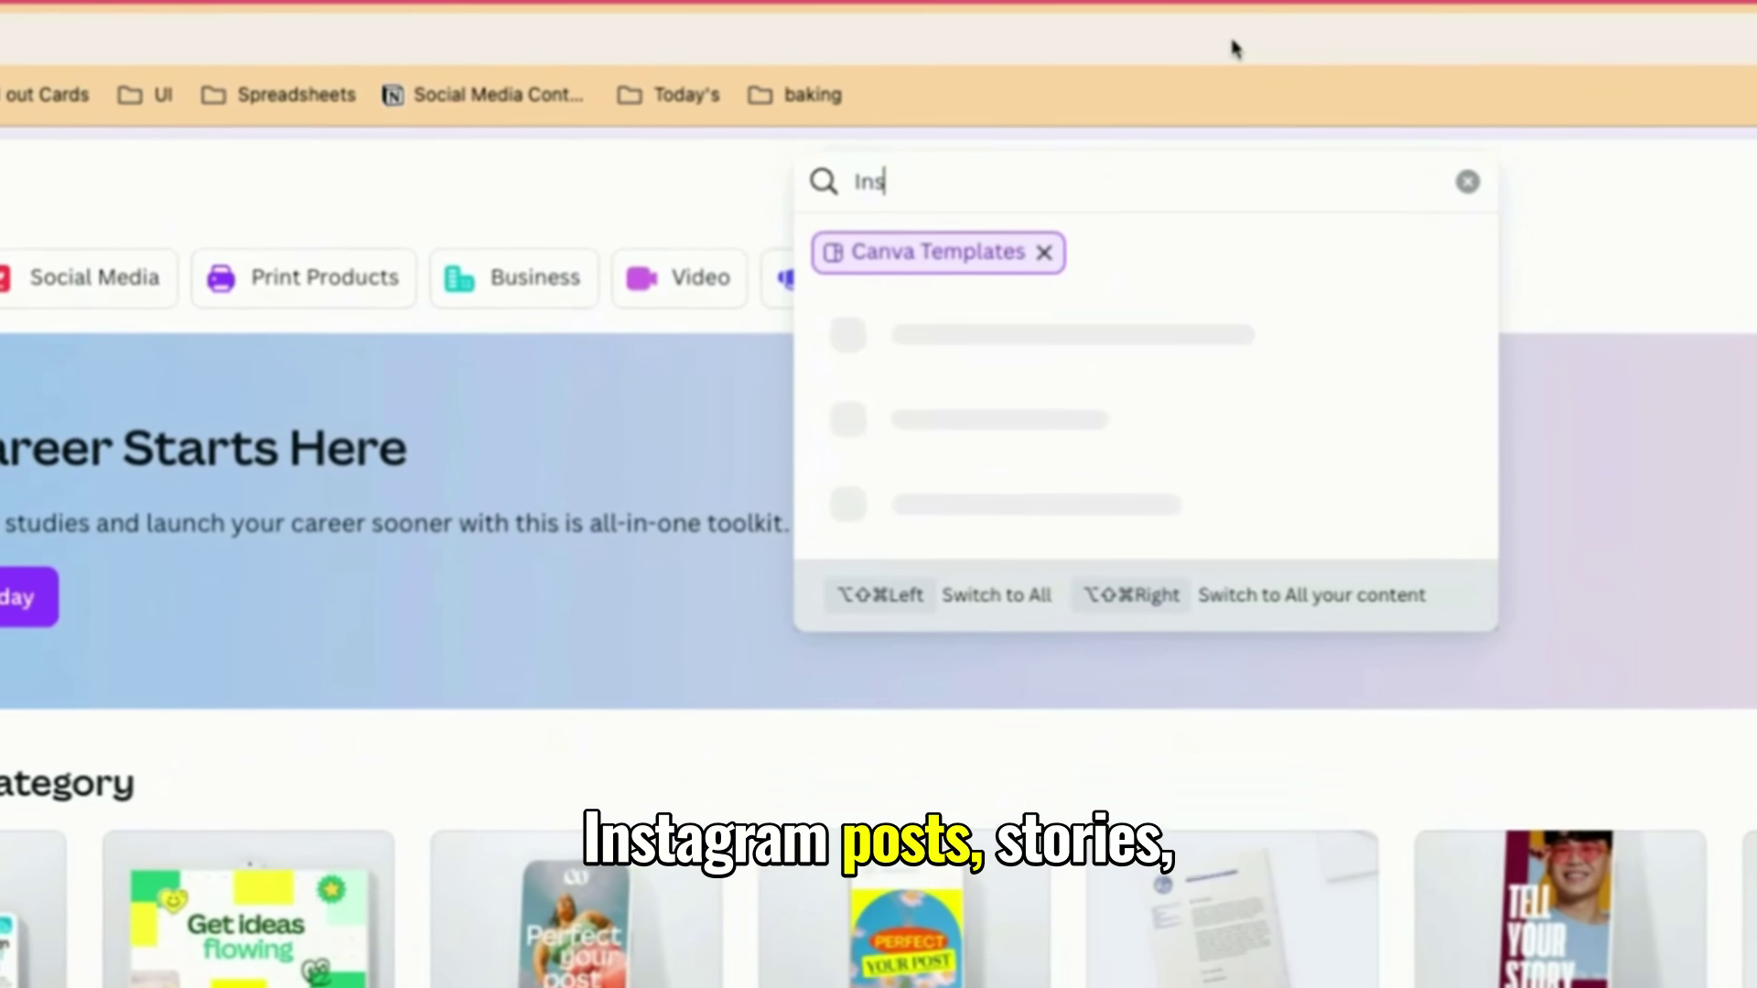
pyautogui.write('ytahram')
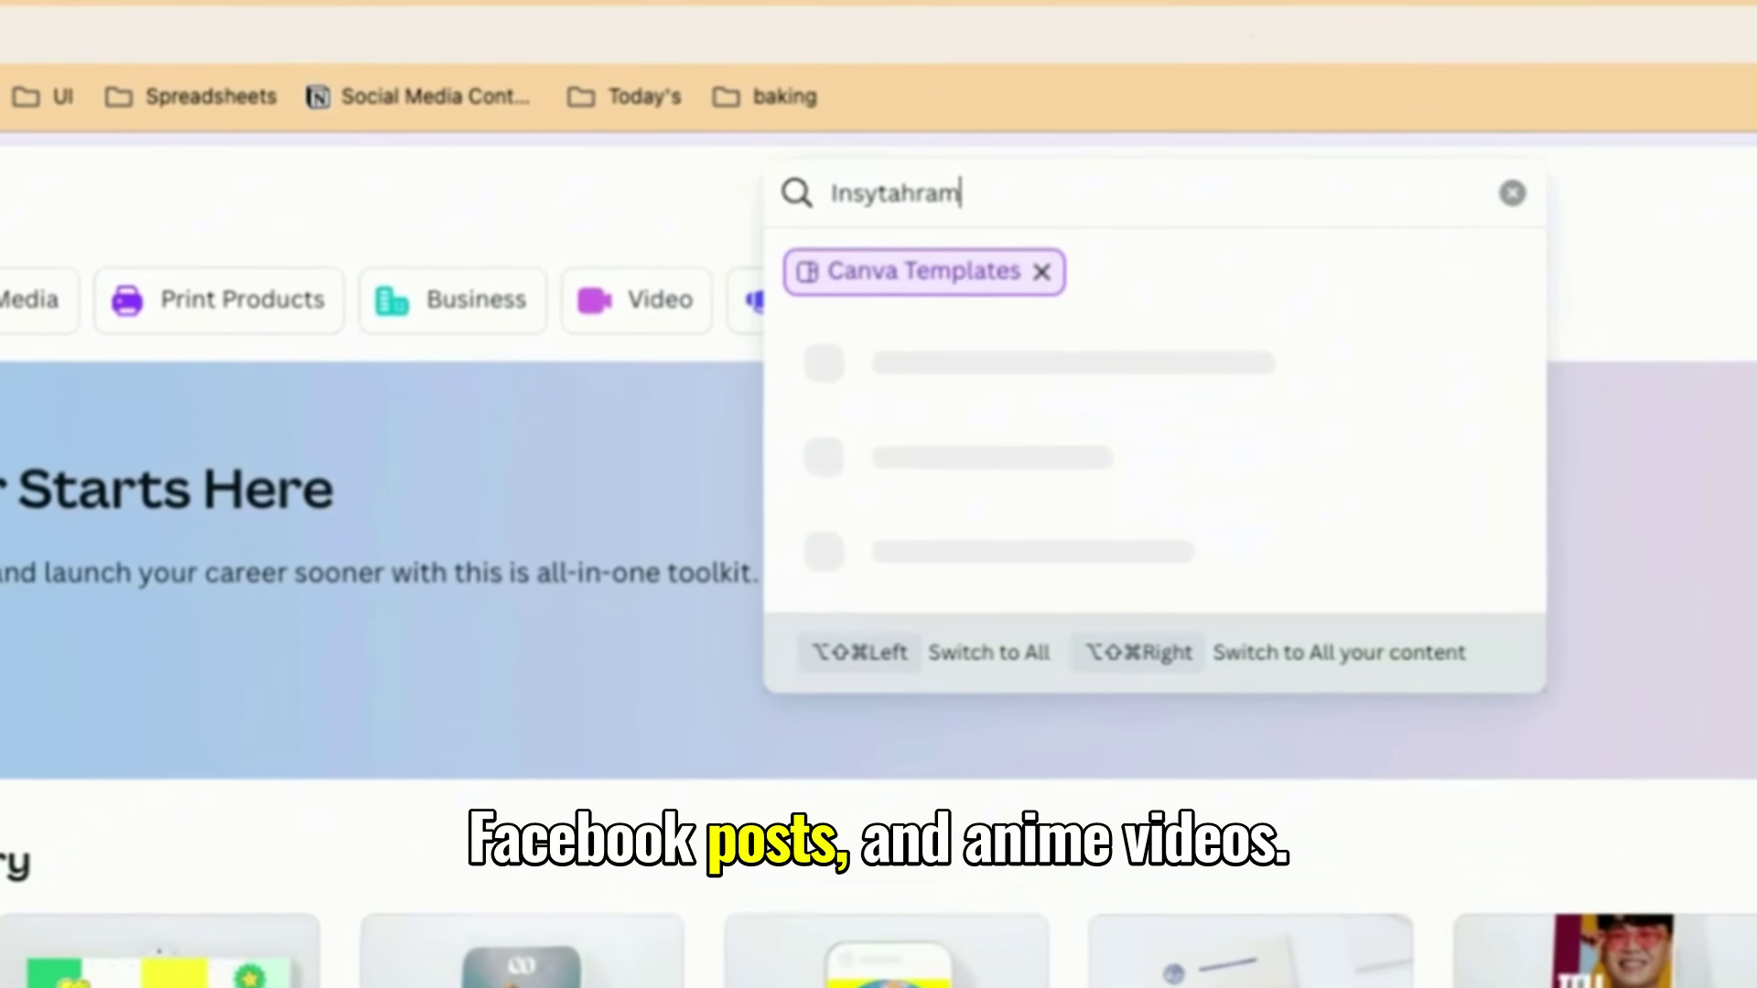
pyautogui.press('BackSpace')
pyautogui.press('BackSpace')
pyautogui.press('BackSpace')
pyautogui.press('BackSpace')
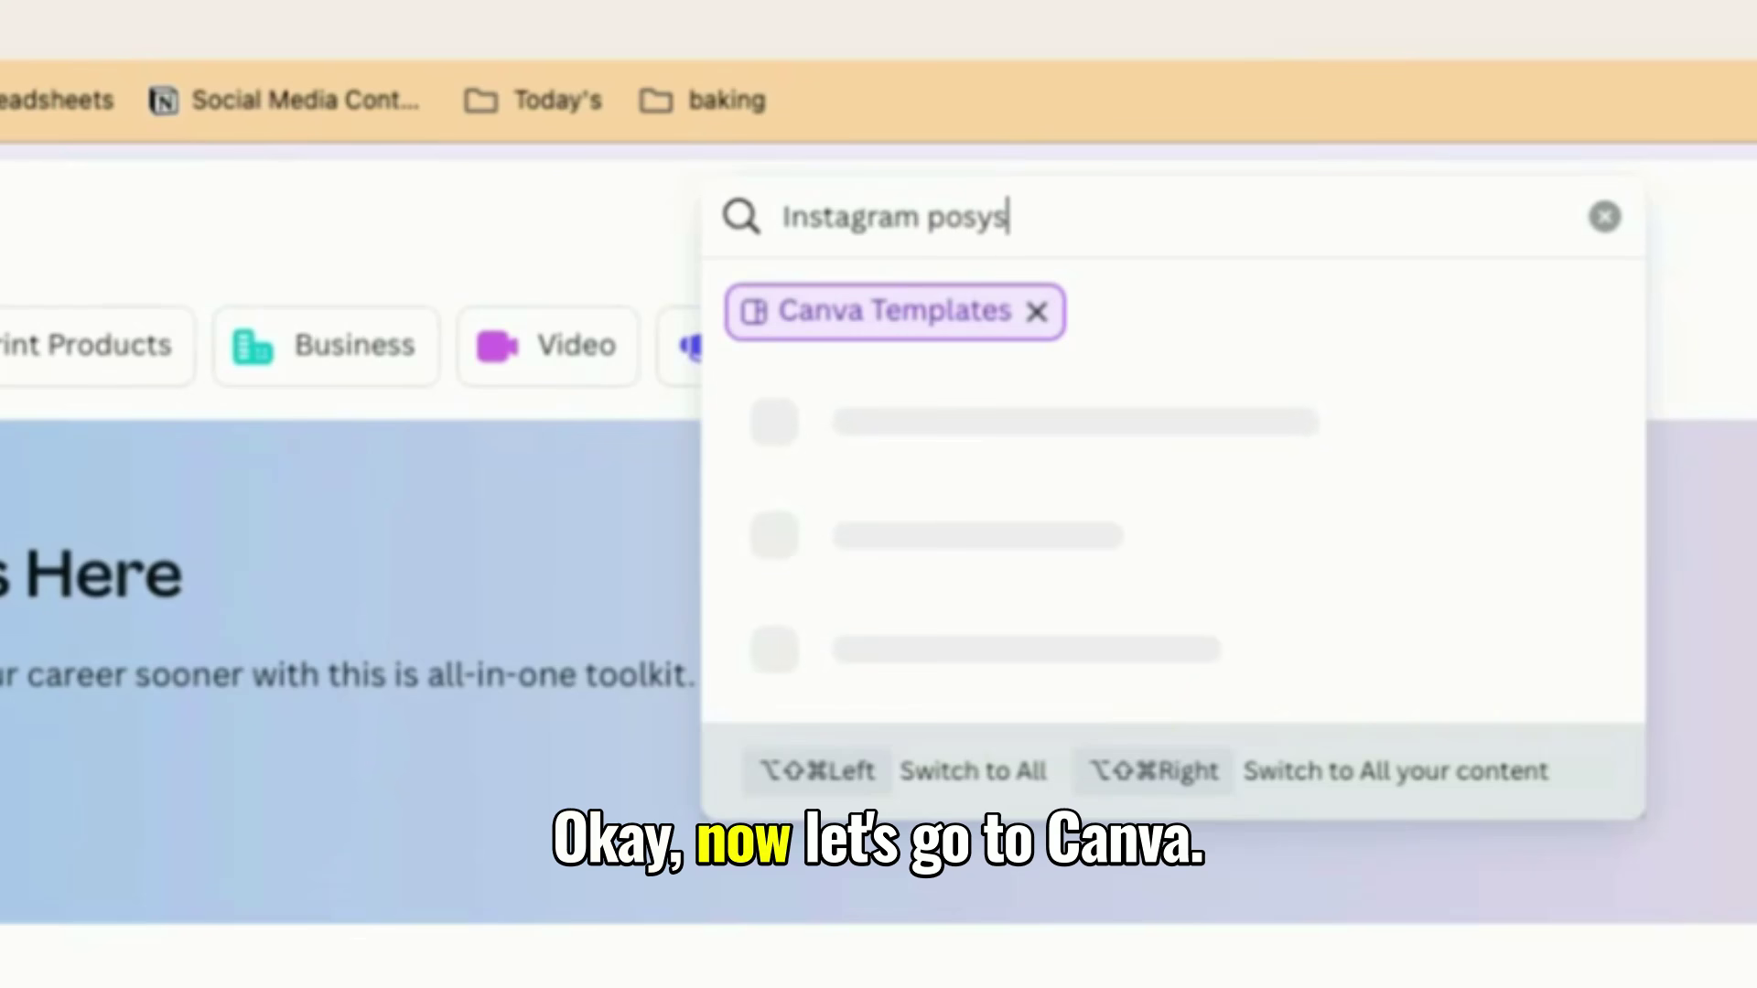
pyautogui.press('Return')
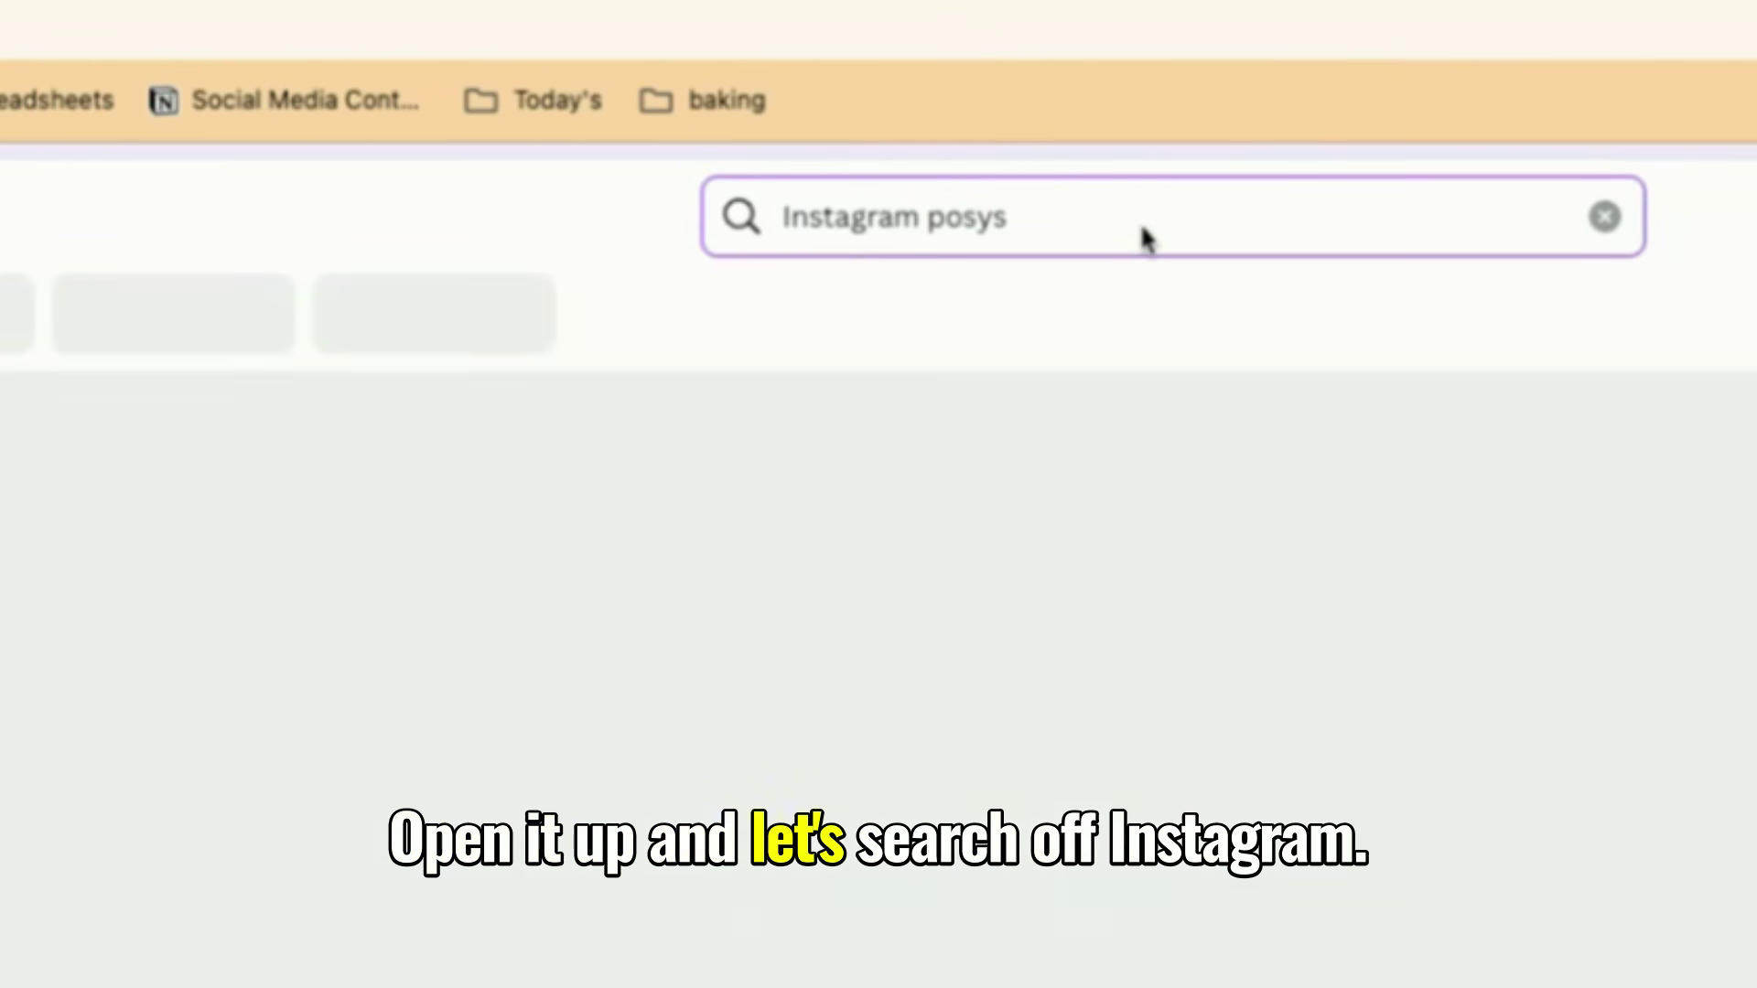
pyautogui.click(1142, 230)
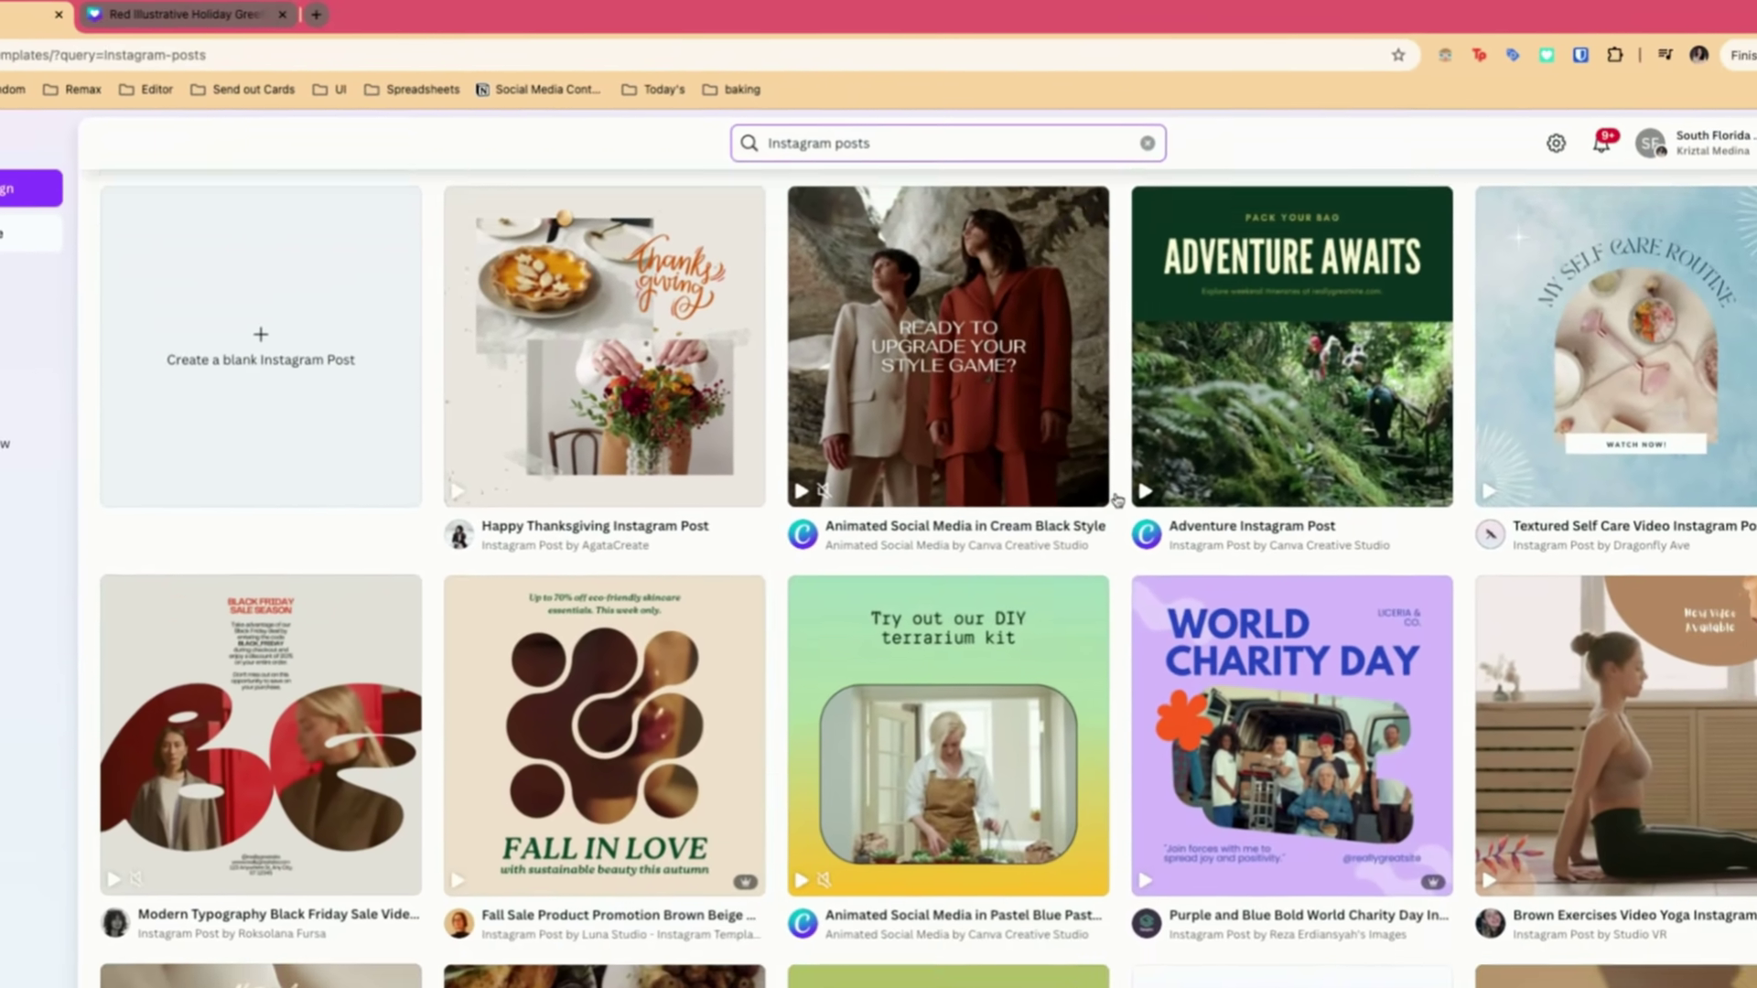
# Look through the Instagram post templates for holiday or marketing designs
pyautogui.scroll(-3, 1198, 594)
pyautogui.scroll(-6, 1132, 519)
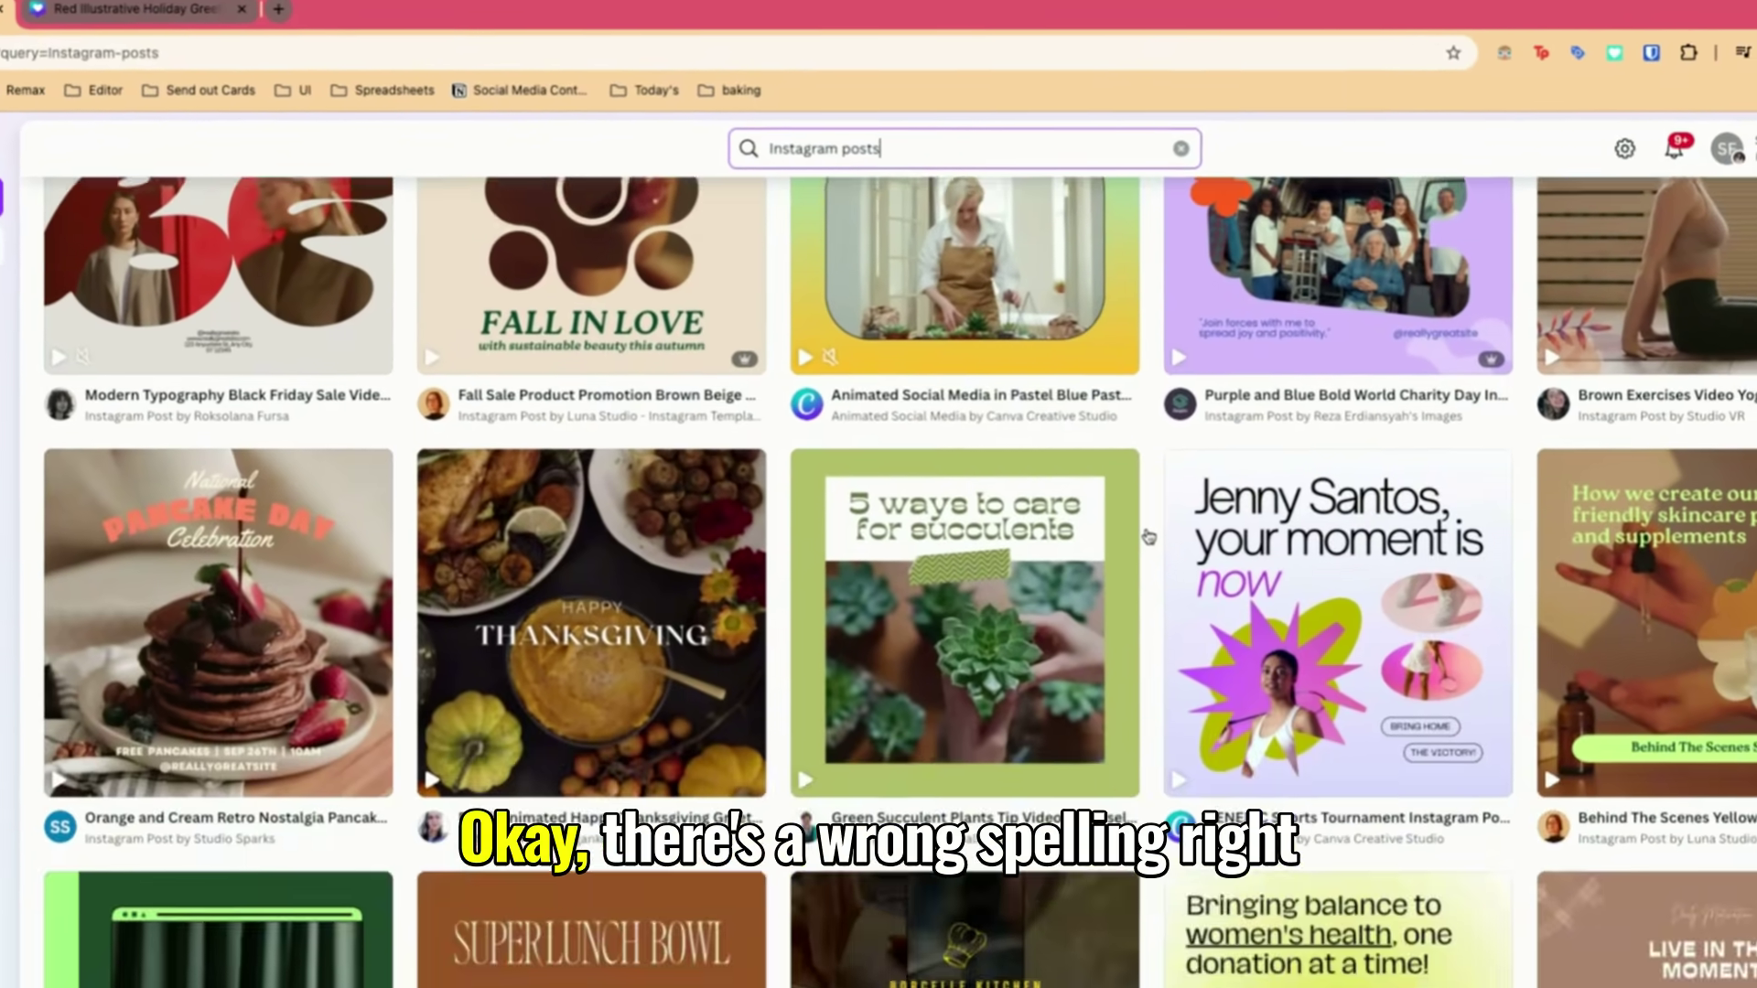
pyautogui.scroll(-2, 1006, 585)
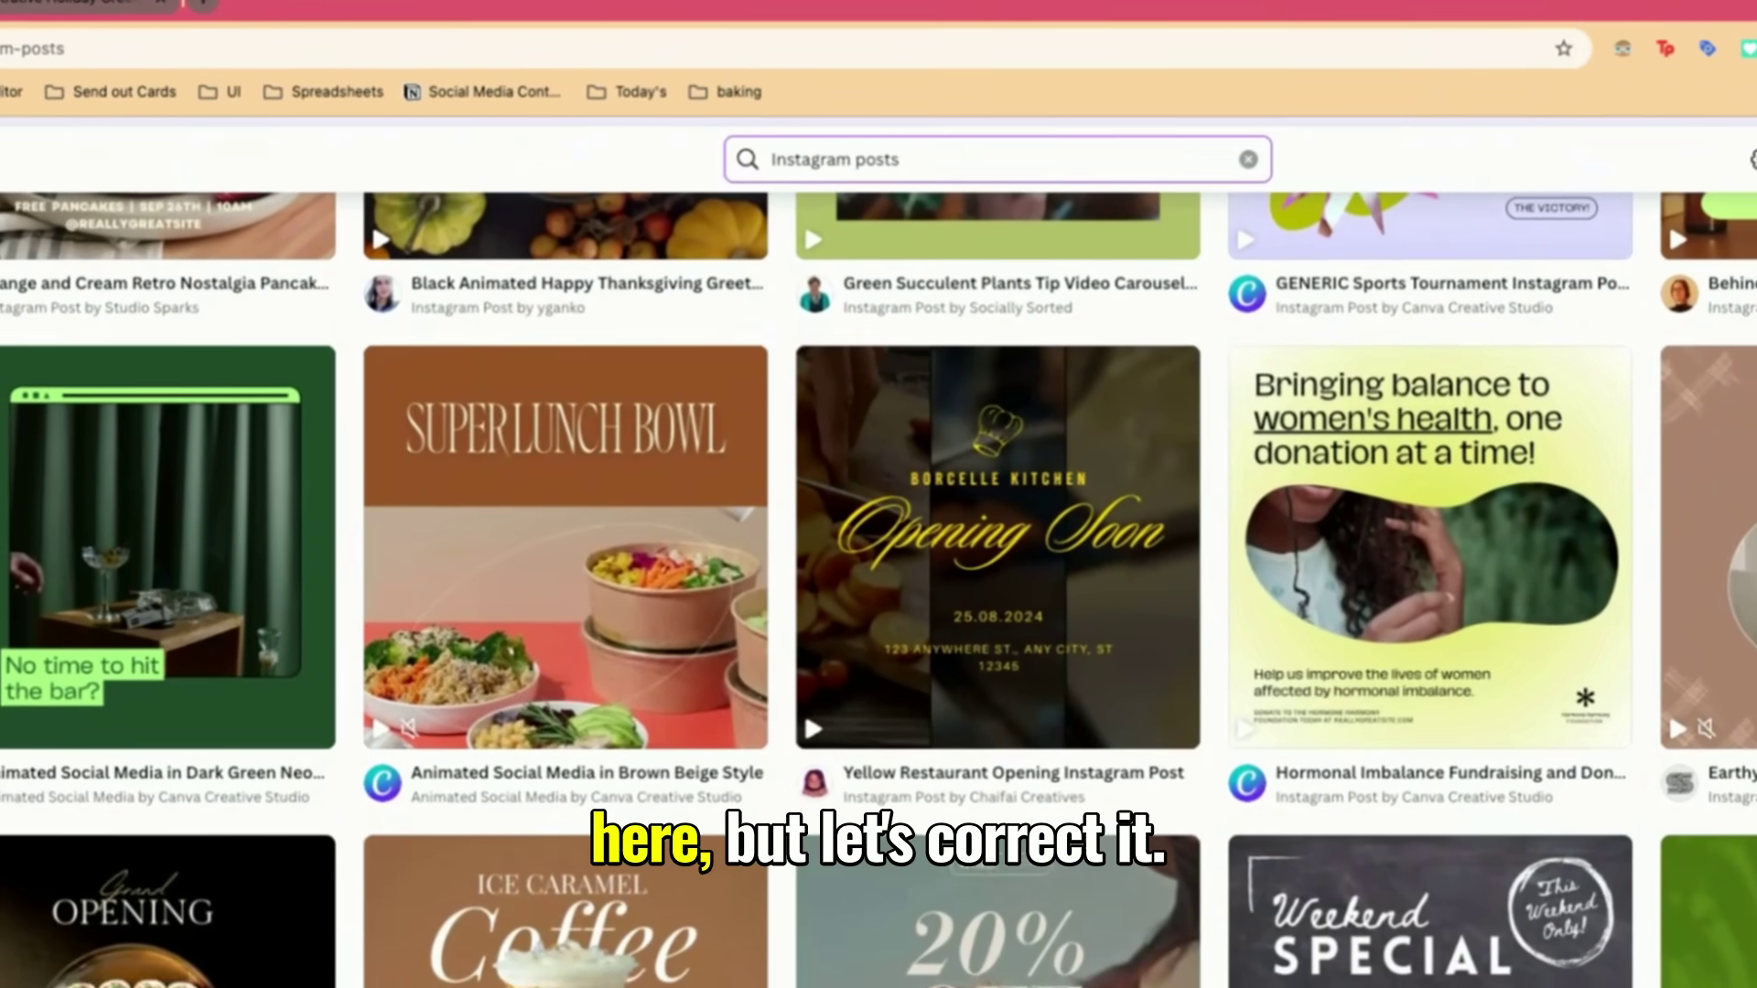
pyautogui.scroll(-2, 1006, 585)
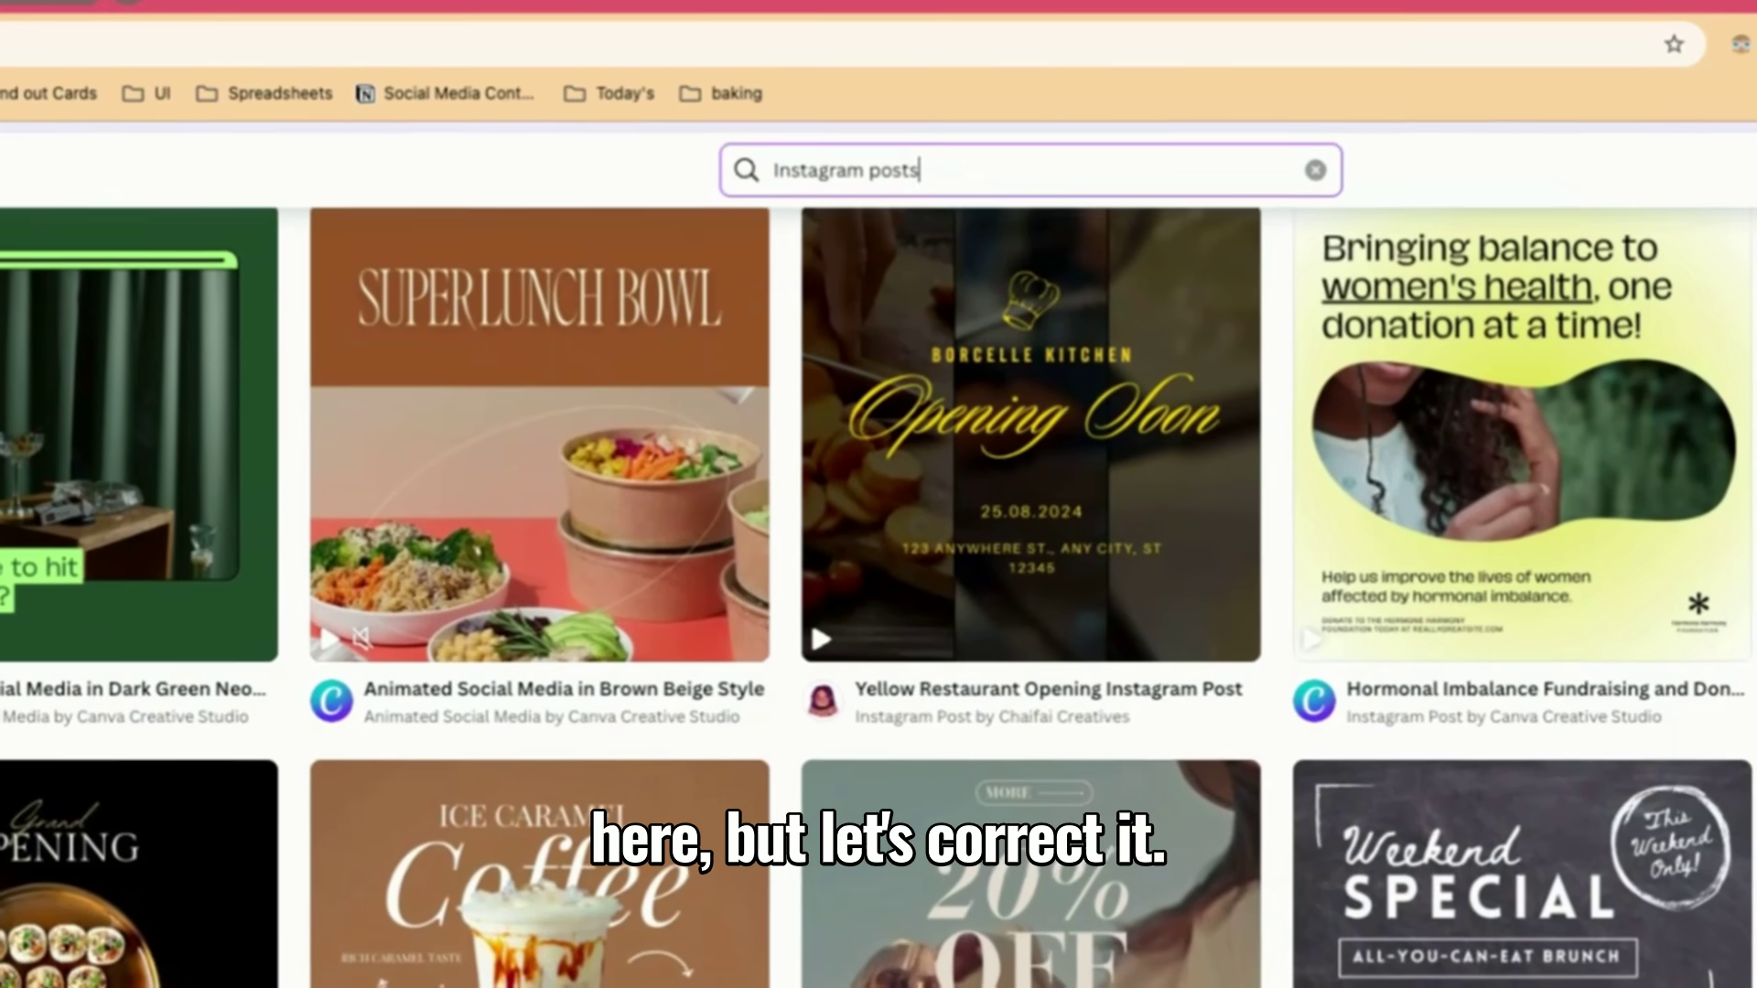
pyautogui.scroll(-2, 1006, 585)
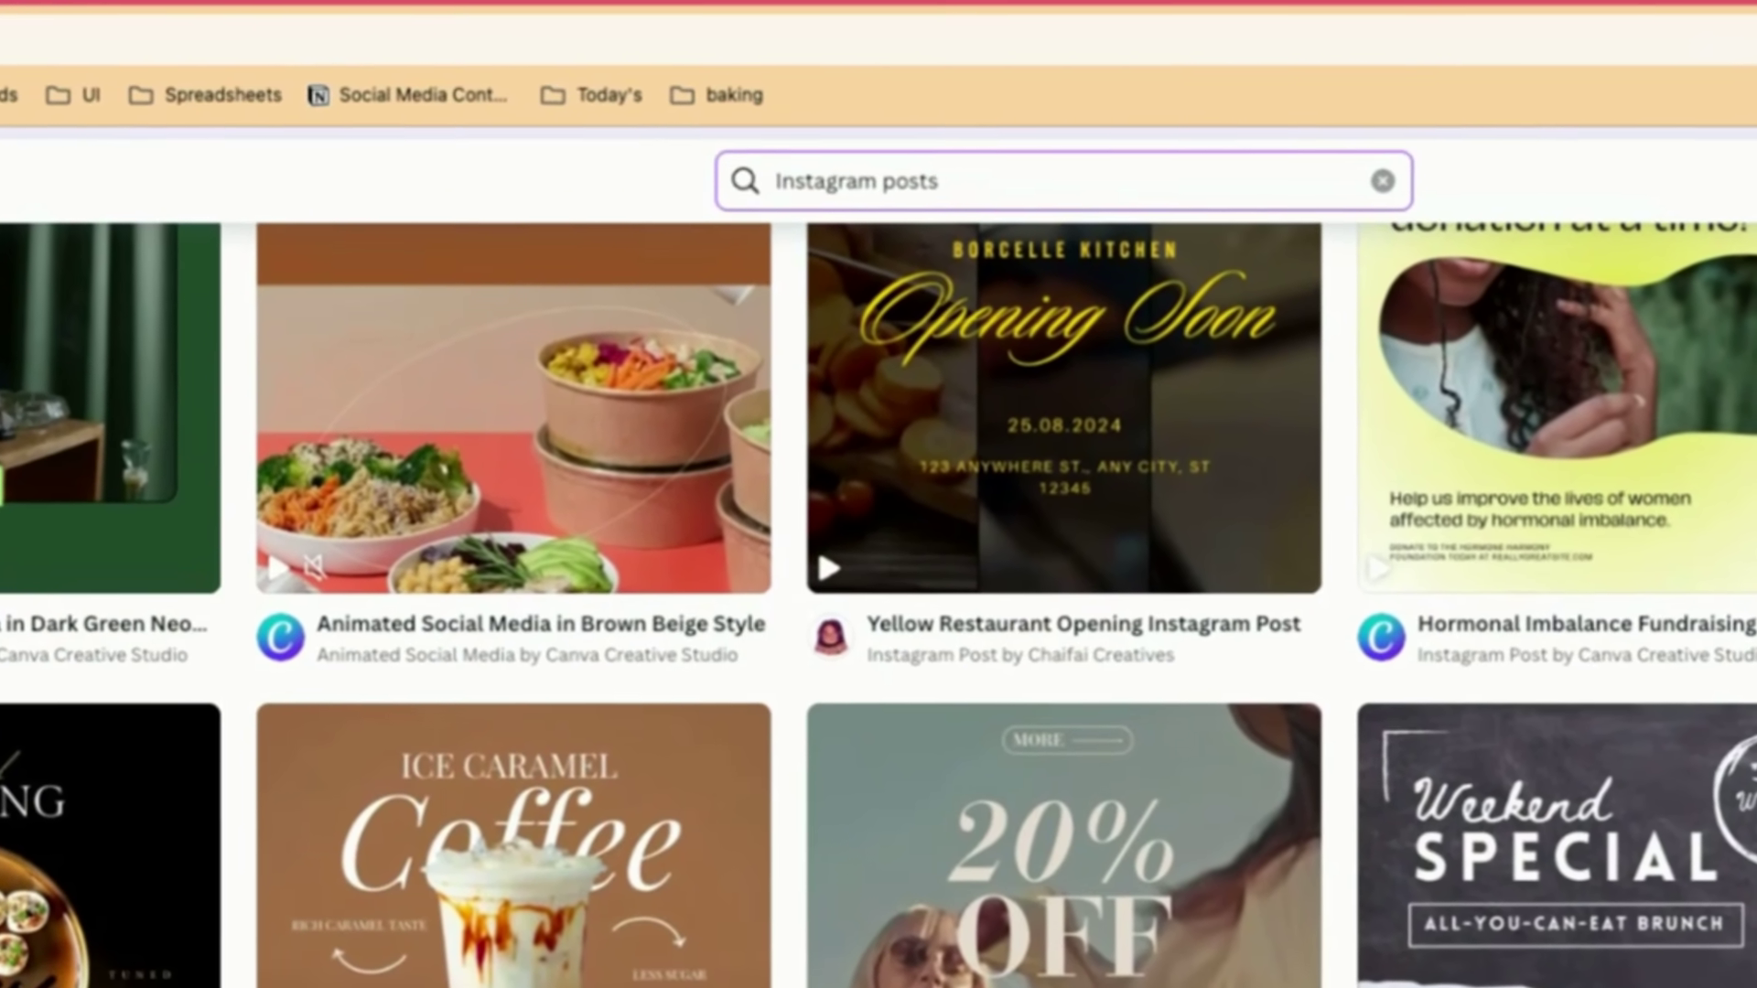
pyautogui.scroll(-5, 1007, 586)
pyautogui.scroll(4, 1007, 585)
pyautogui.scroll(-3, 1132, 303)
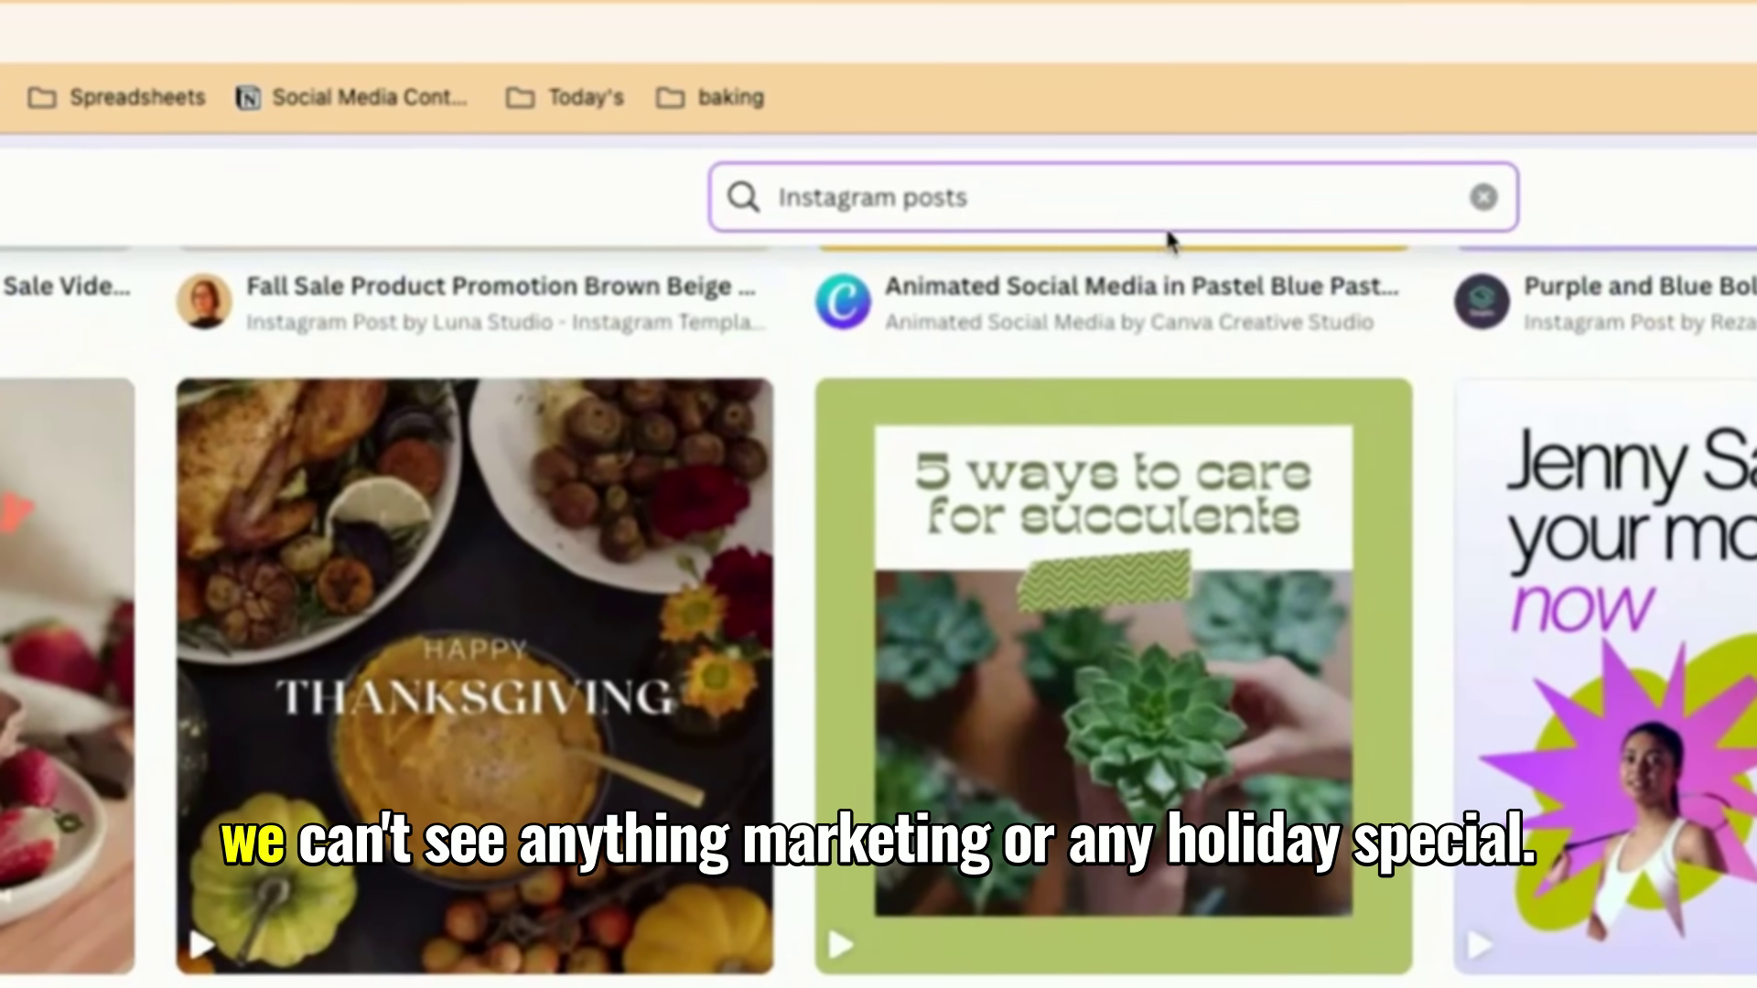
# Narrow the template search to "Instagram posts holiday"
pyautogui.click(1138, 216)
pyautogui.write('holiday')
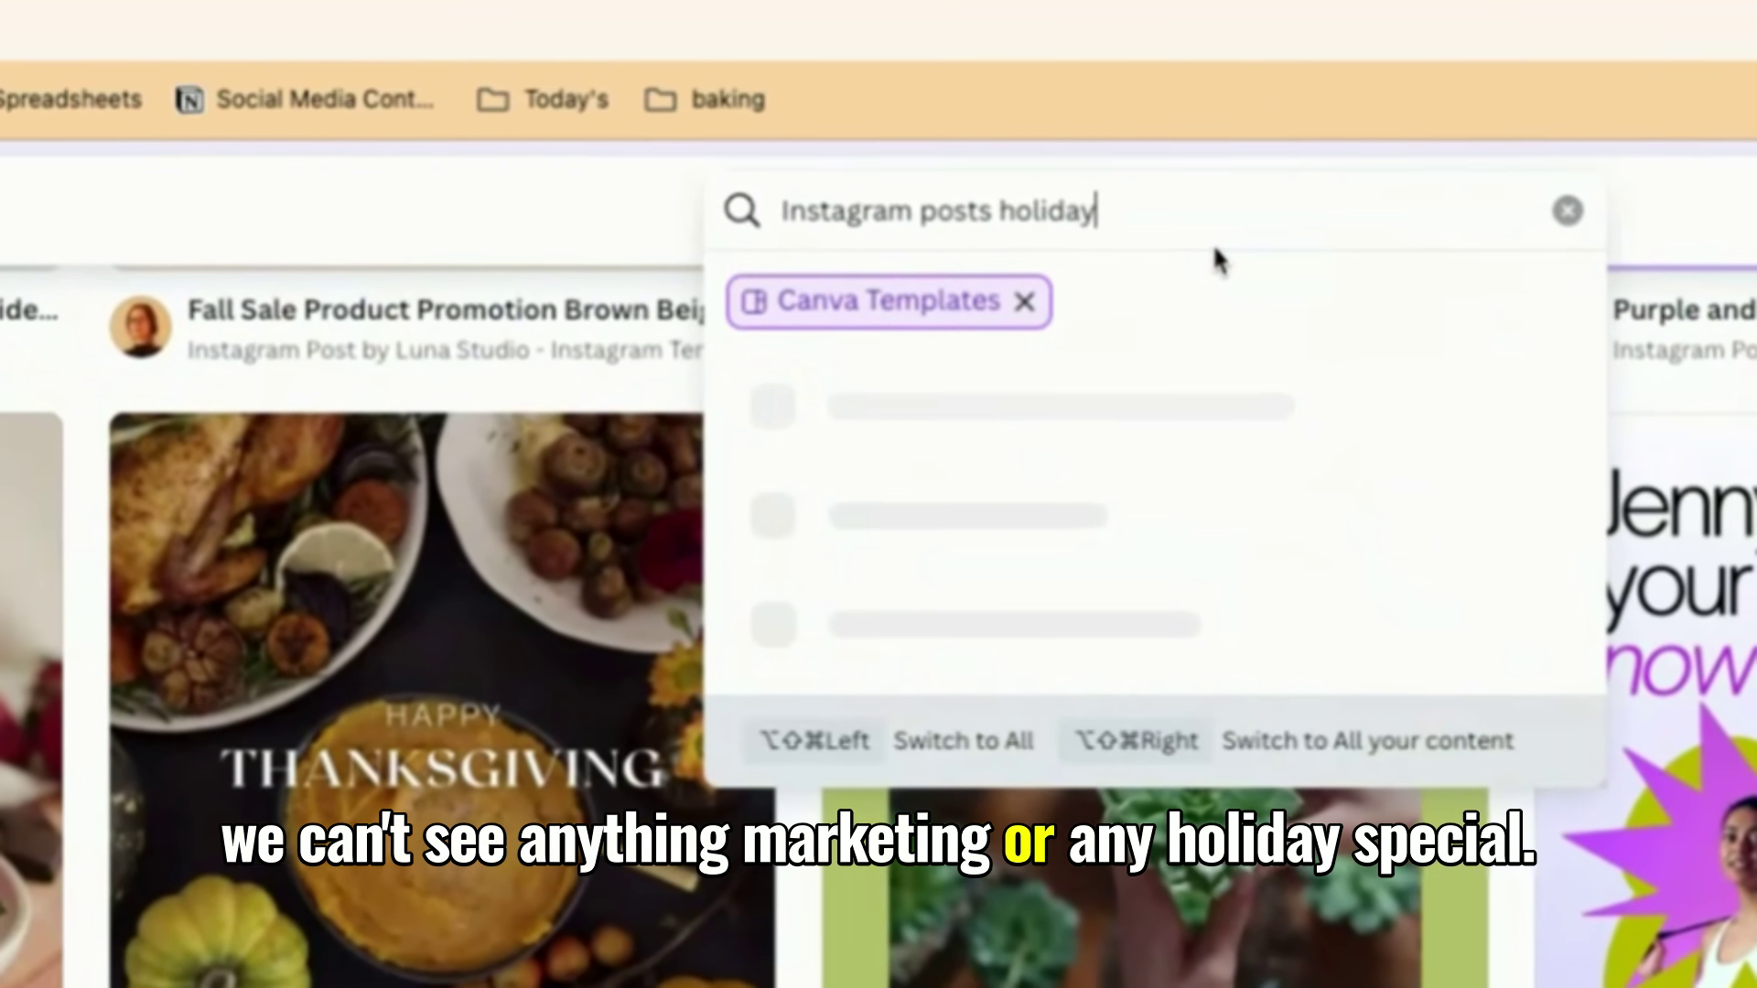
pyautogui.press('Return')
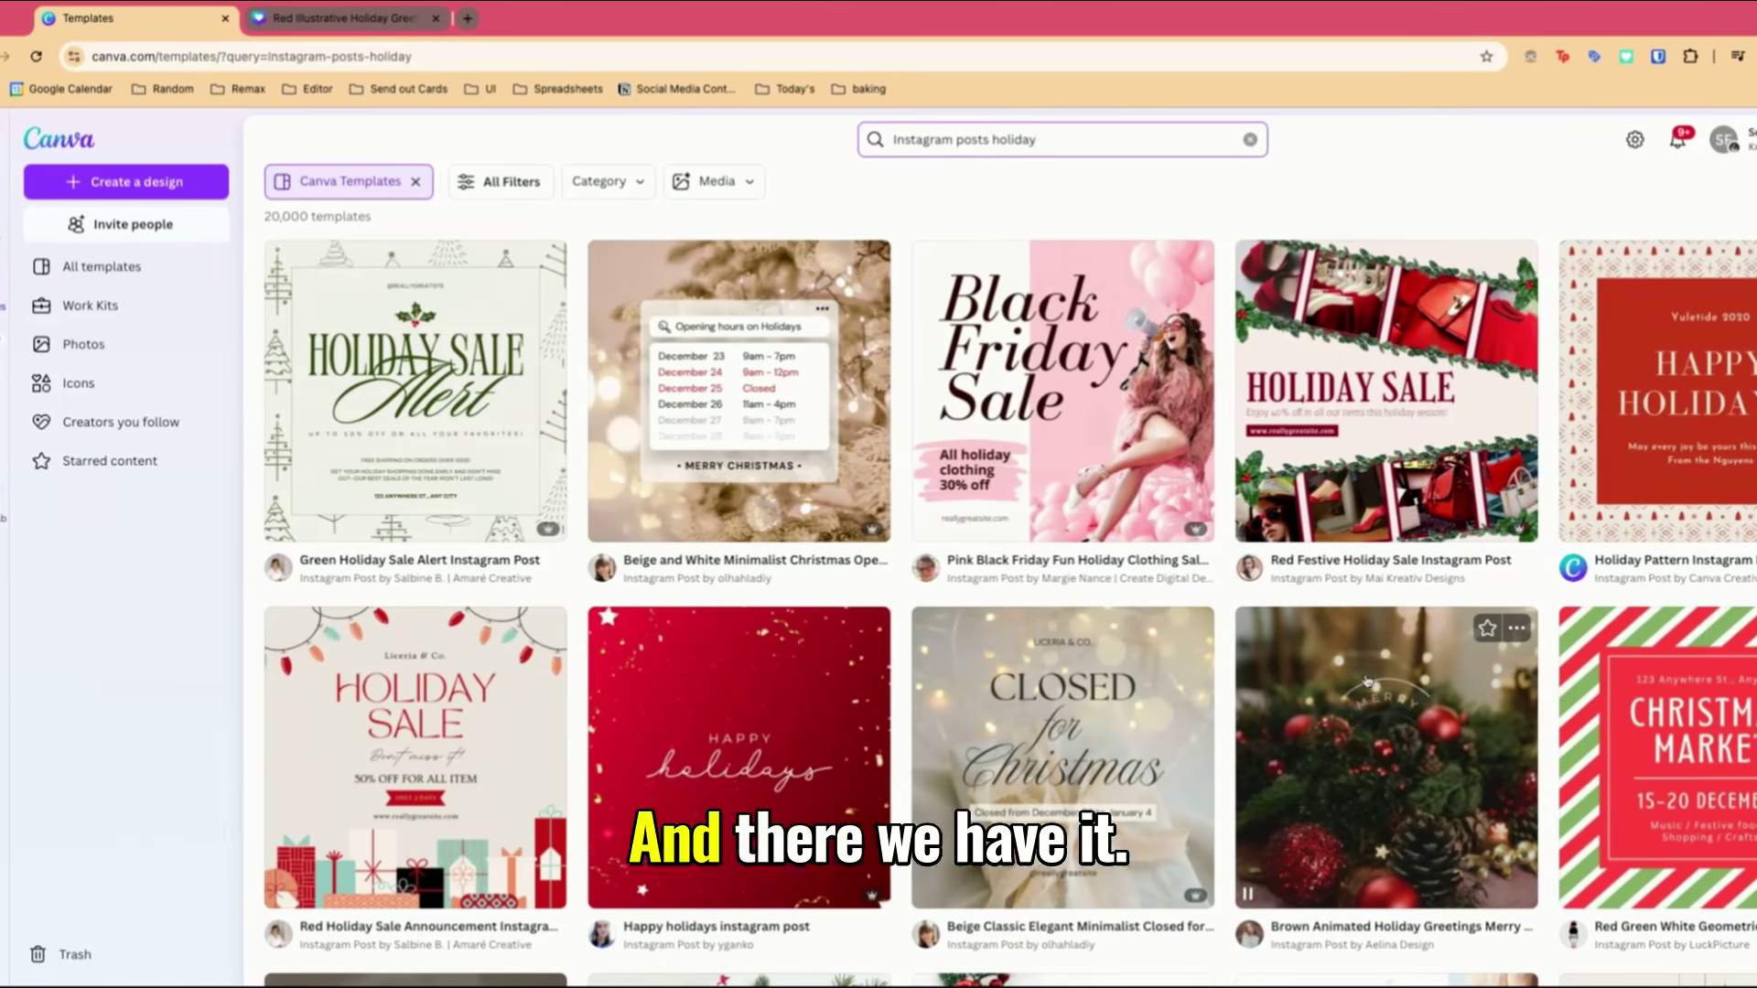
# Find the Red Illustrative Holiday Greeting Instagram Post among the holiday templates and open it for customizing
pyautogui.scroll(-3, 1366, 682)
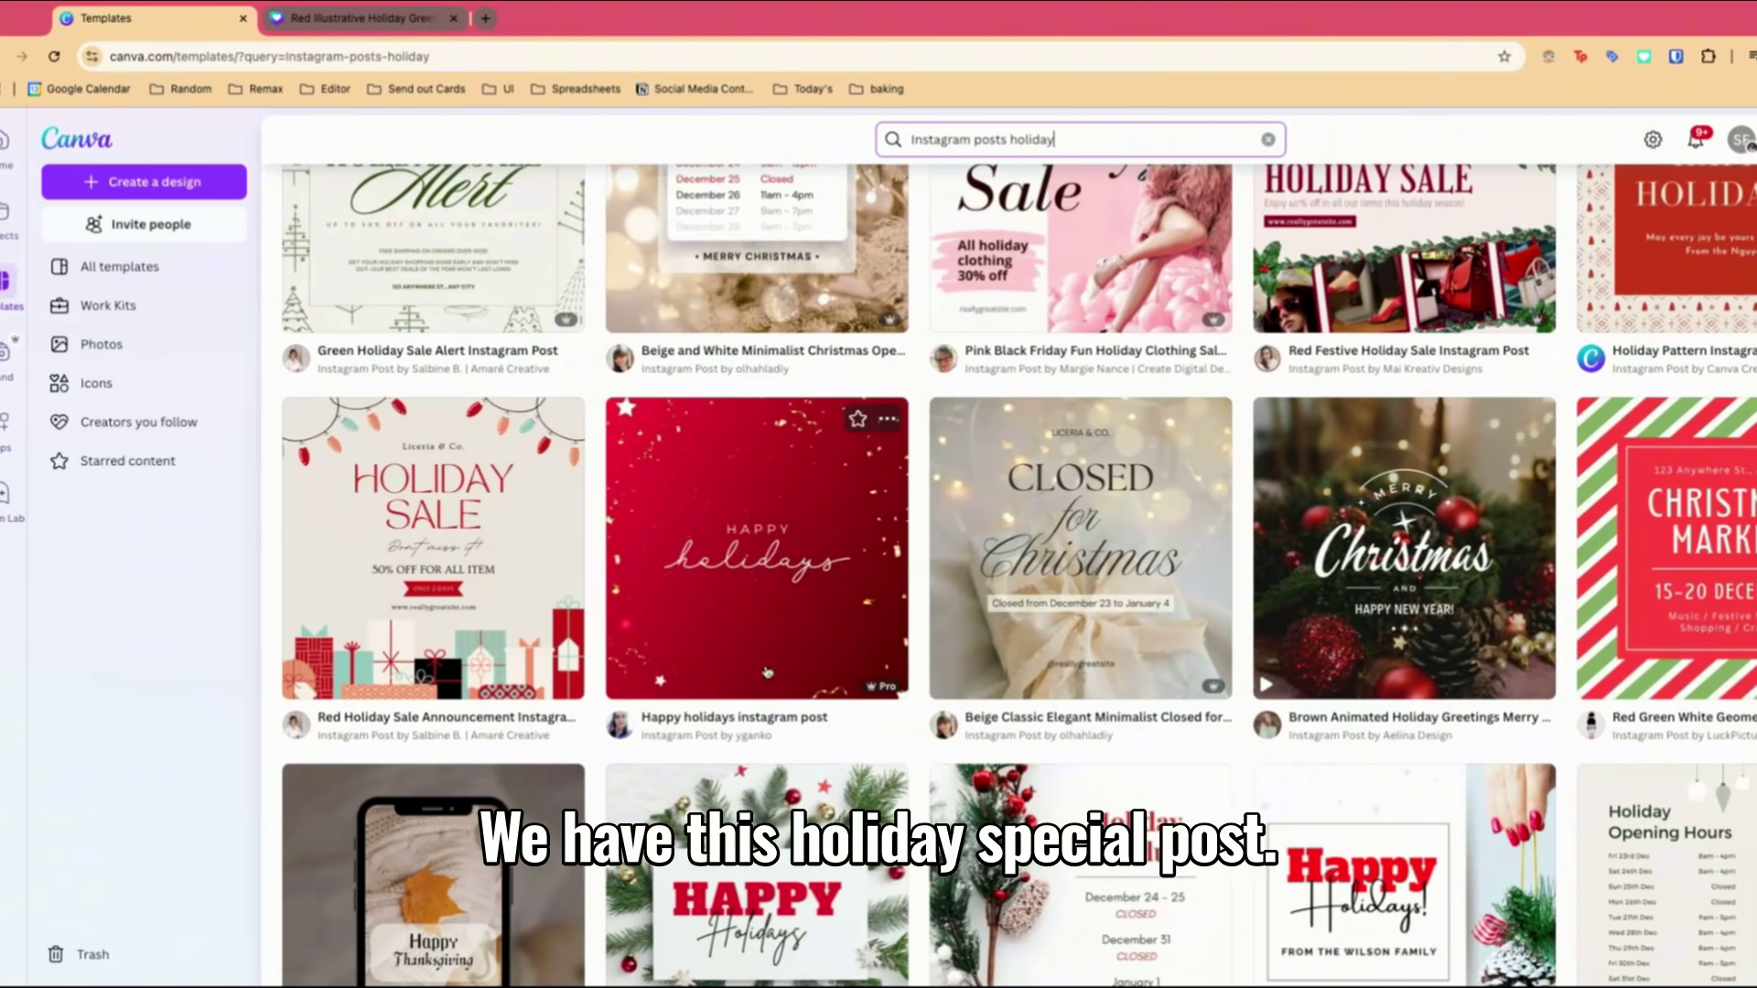
pyautogui.scroll(-3, 787, 727)
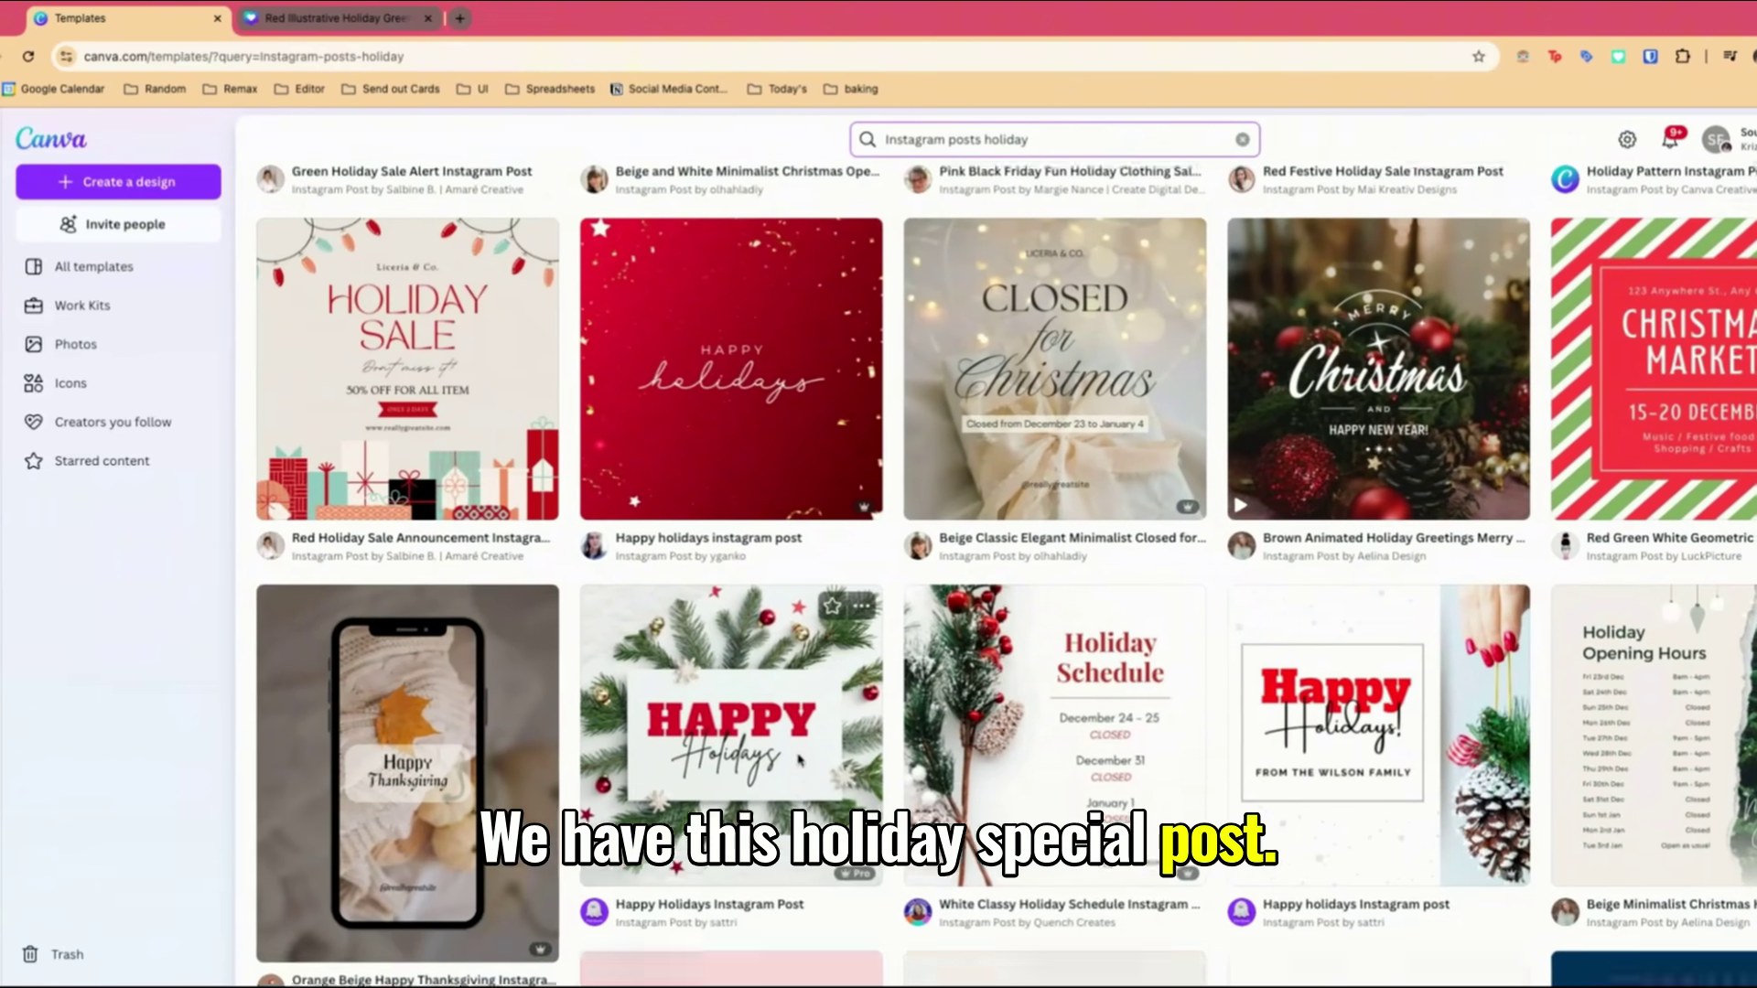
pyautogui.scroll(-5, 793, 759)
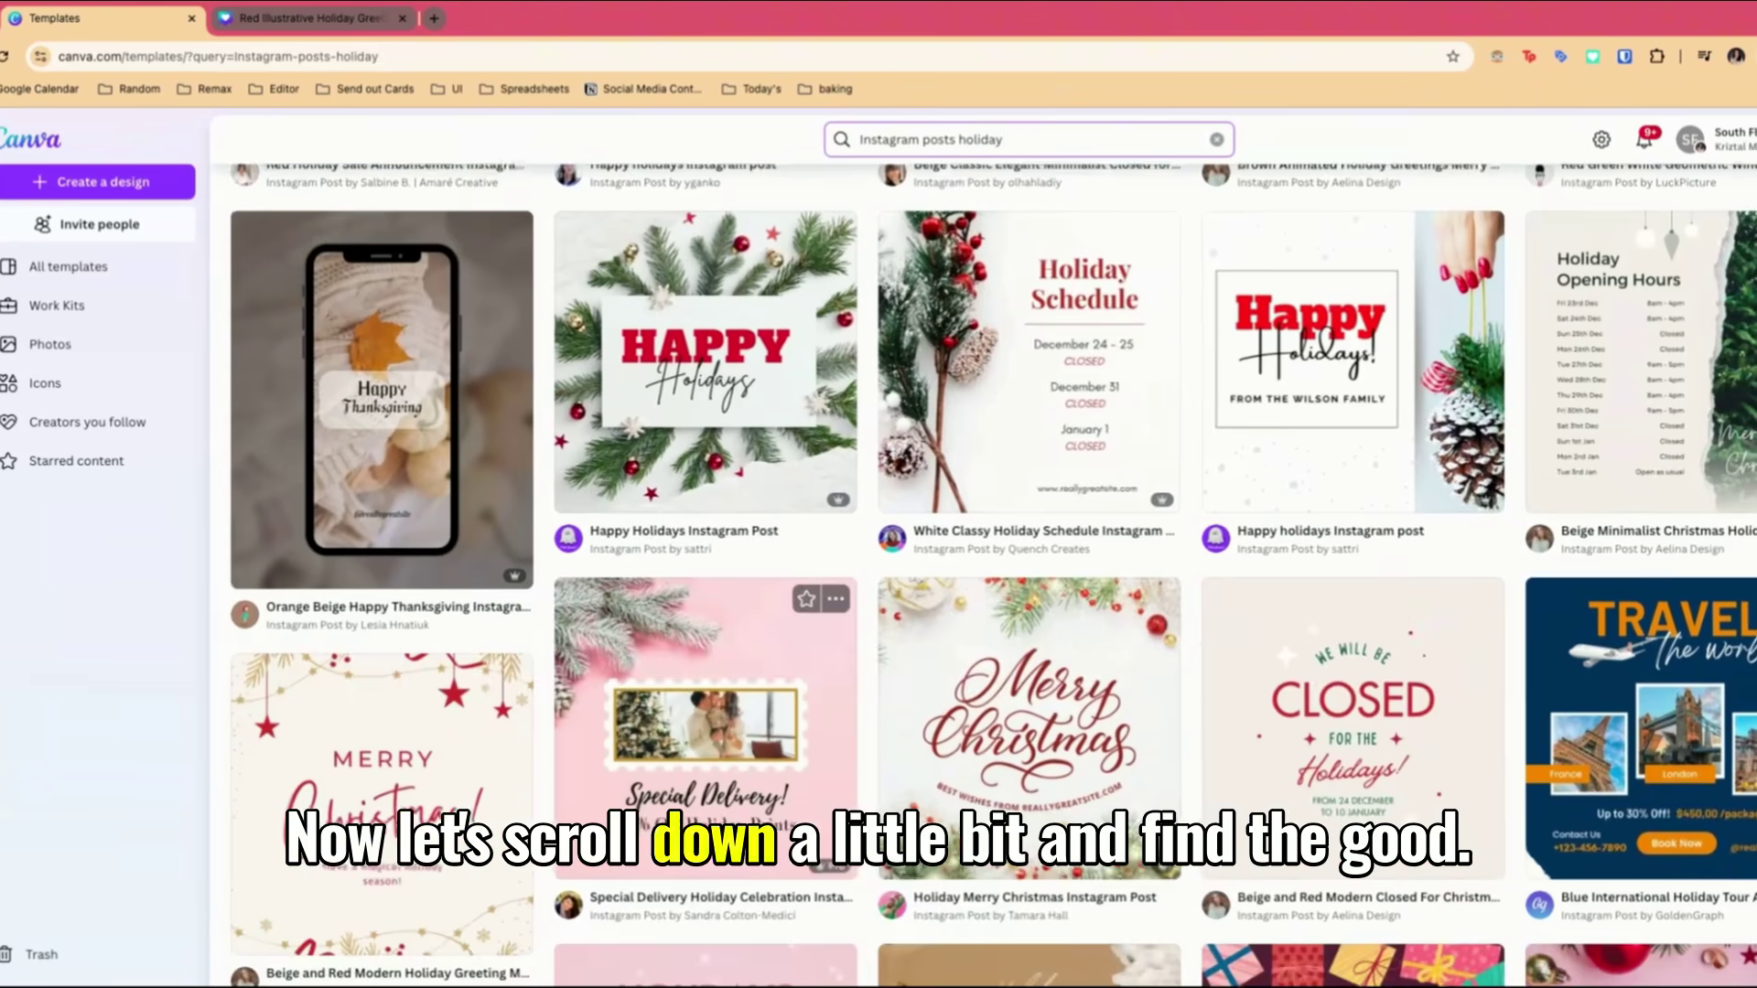
pyautogui.scroll(-4, 997, 567)
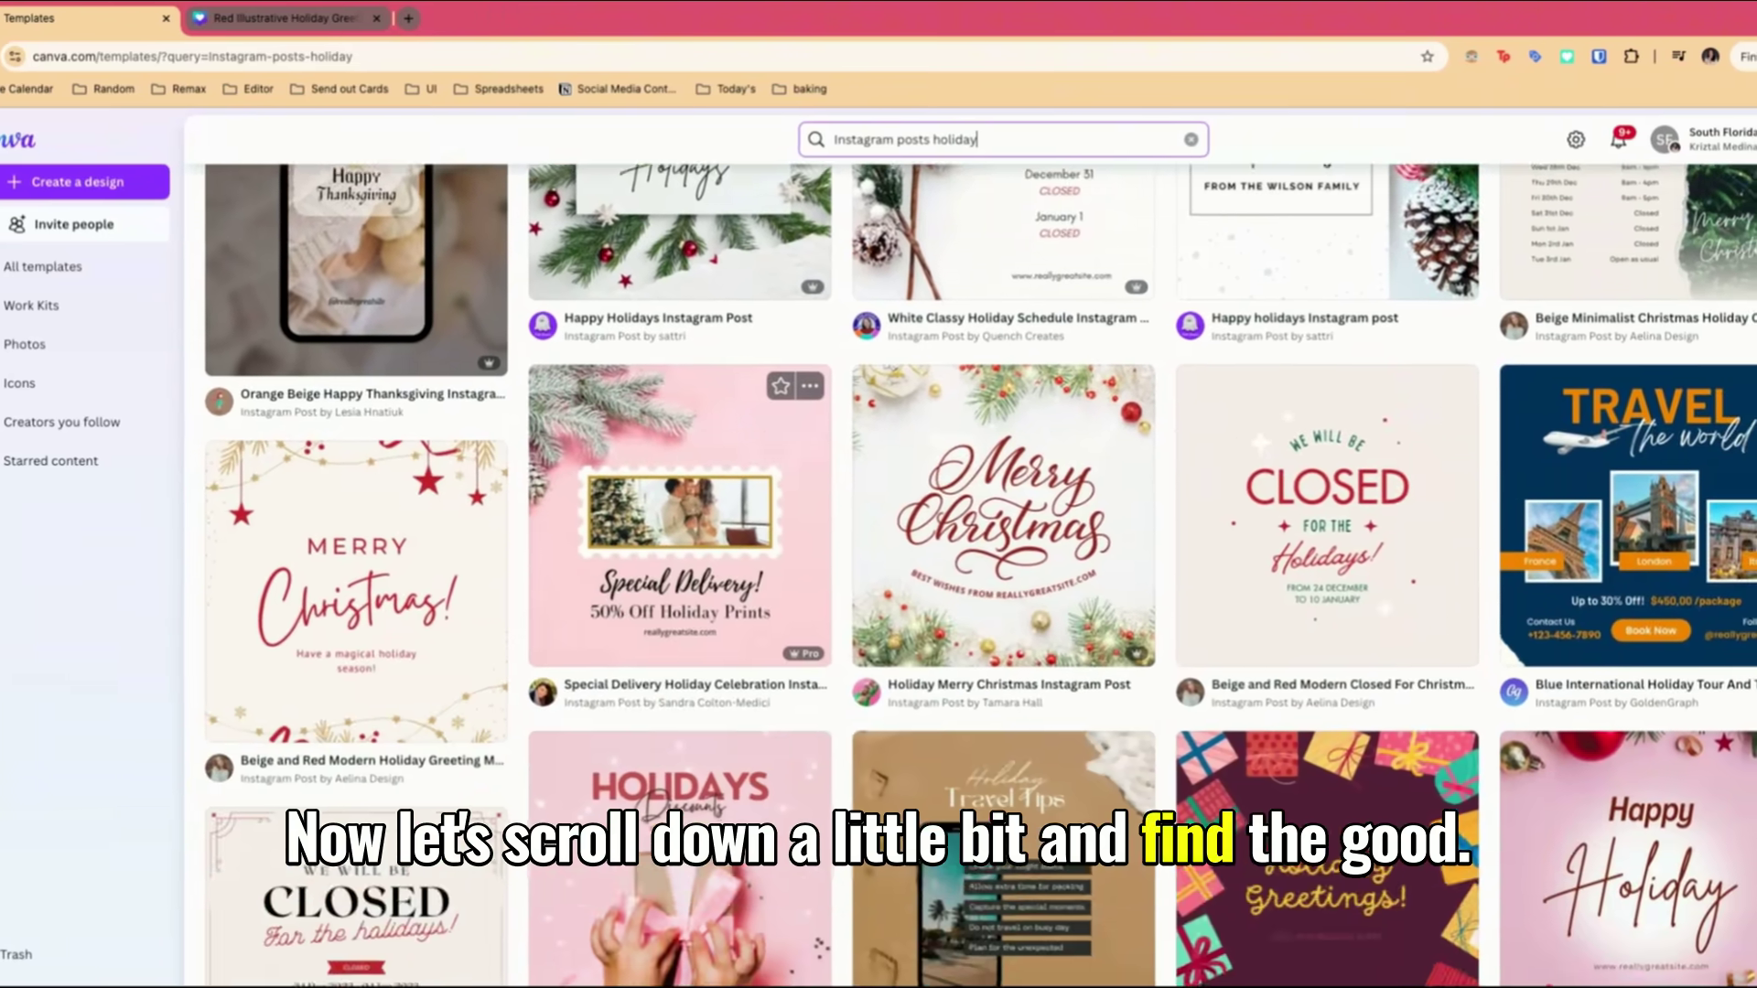
pyautogui.scroll(-1, 970, 567)
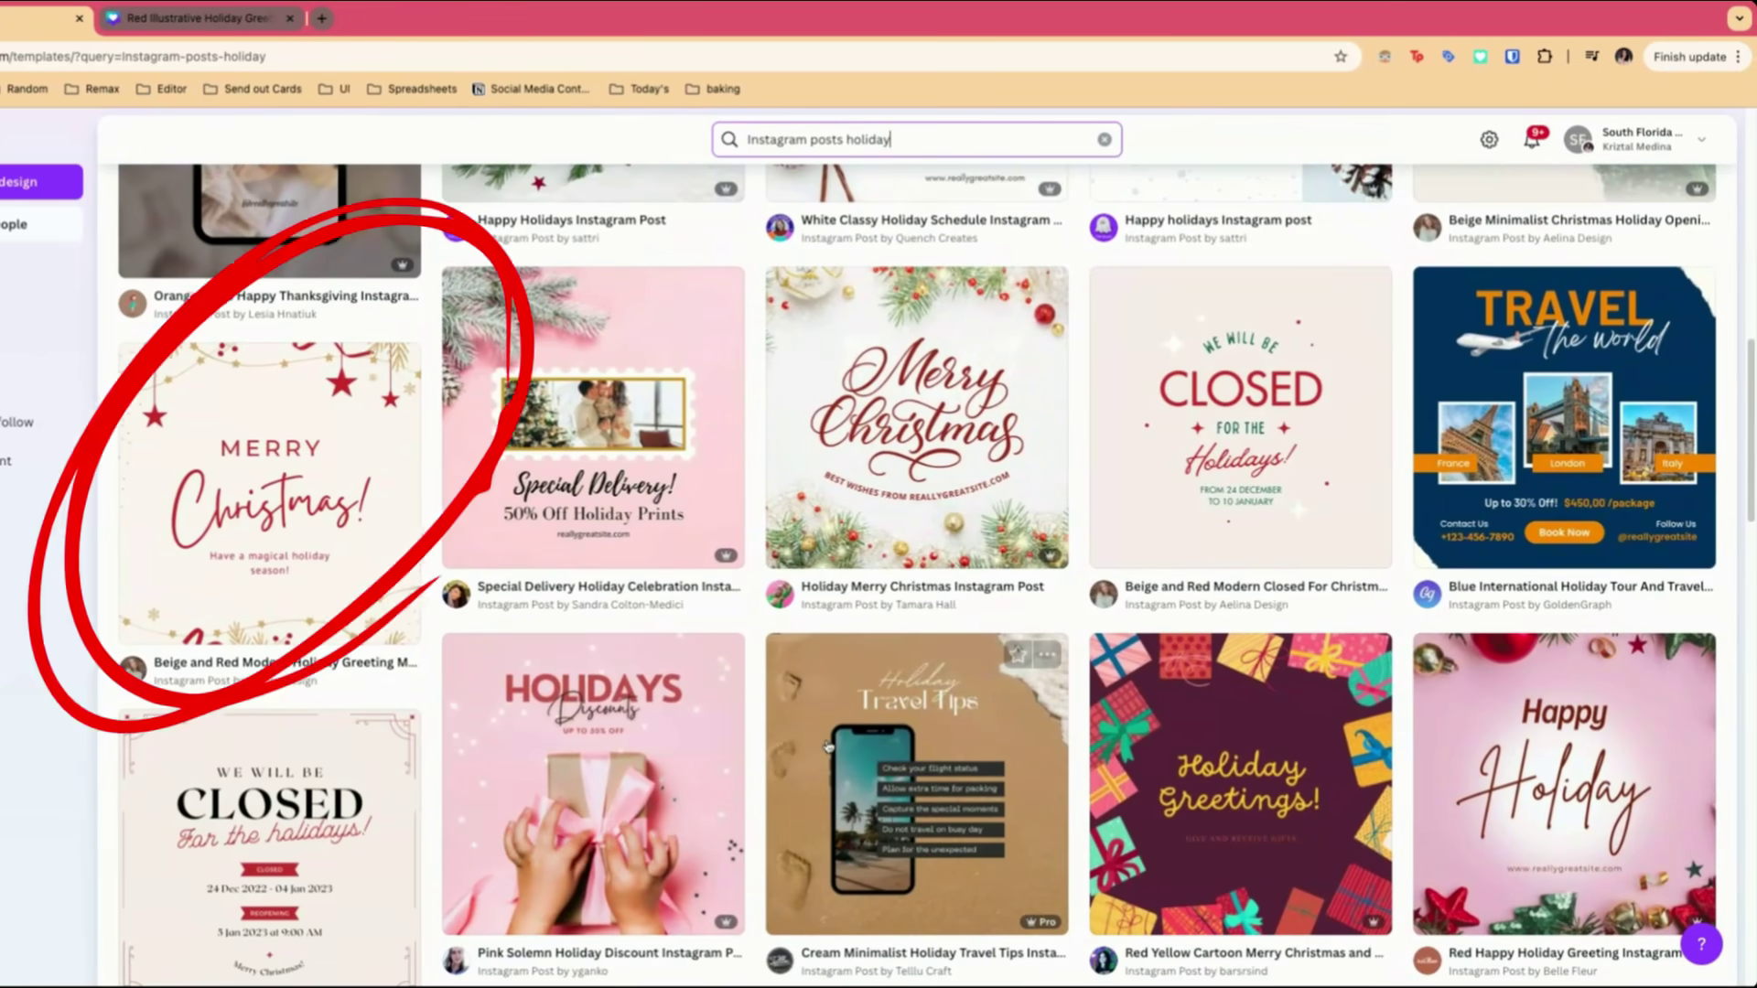
pyautogui.scroll(-10, 828, 745)
pyautogui.scroll(-5, 829, 745)
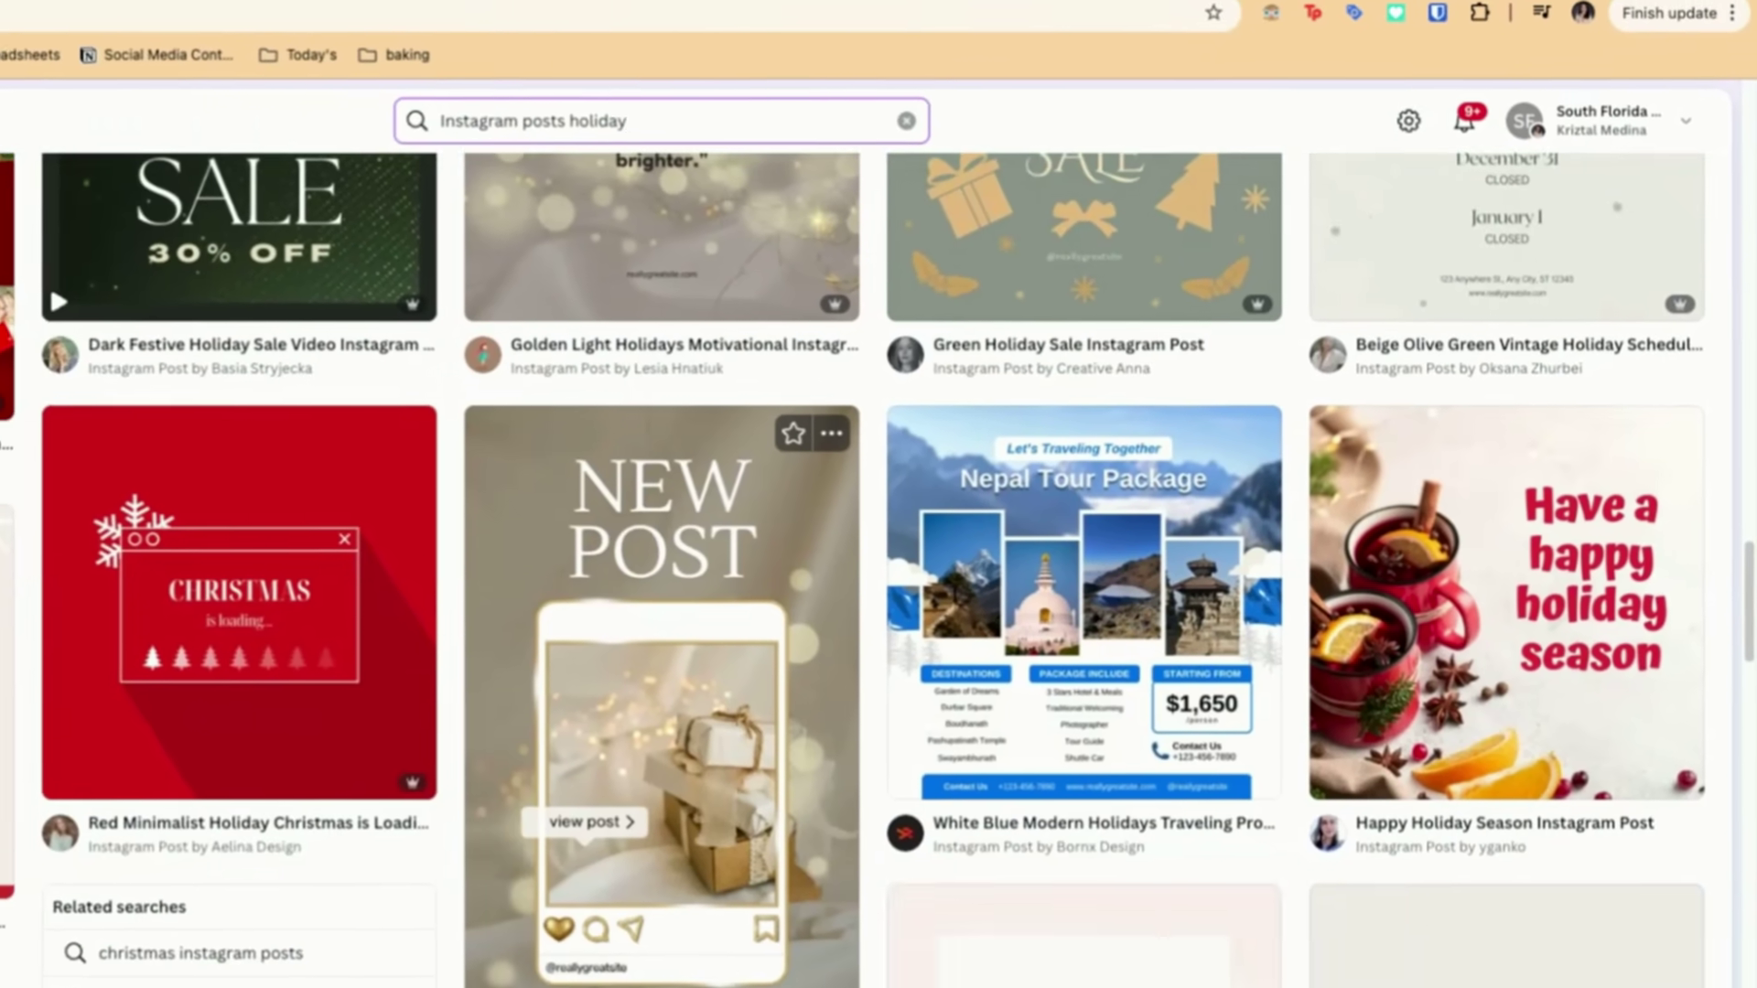
pyautogui.scroll(3, 878, 567)
pyautogui.scroll(-10, 878, 568)
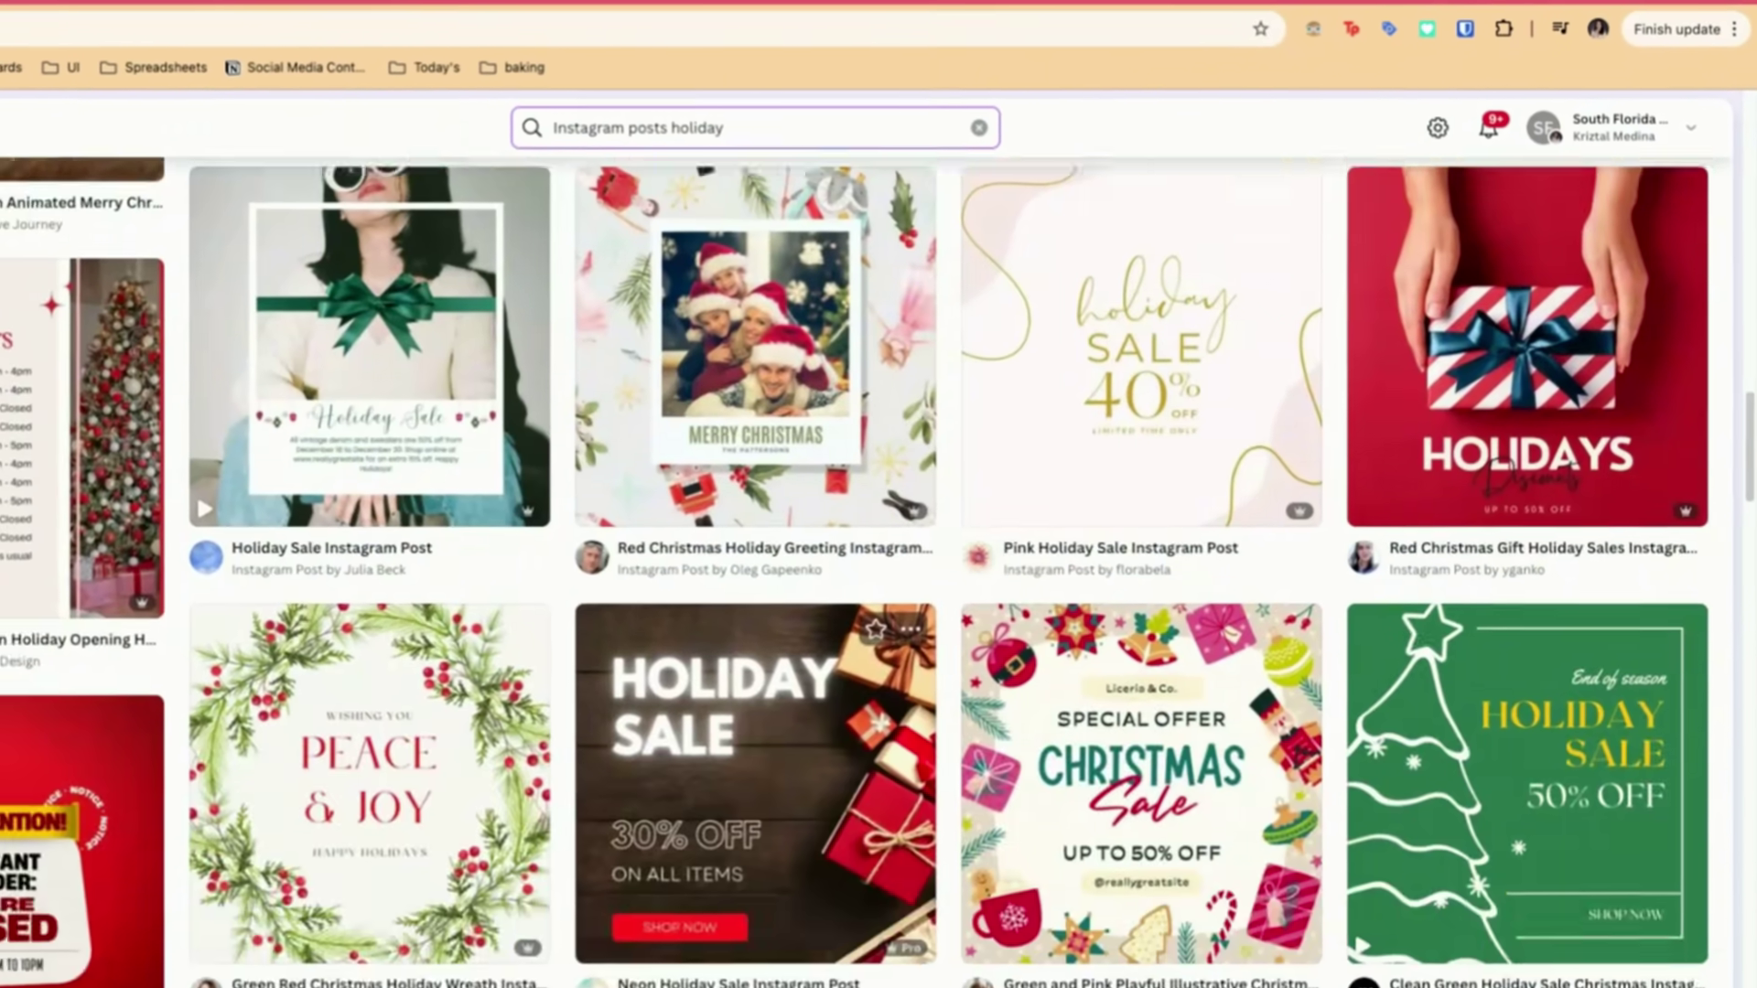
pyautogui.scroll(3, 879, 567)
pyautogui.scroll(3, 1397, 384)
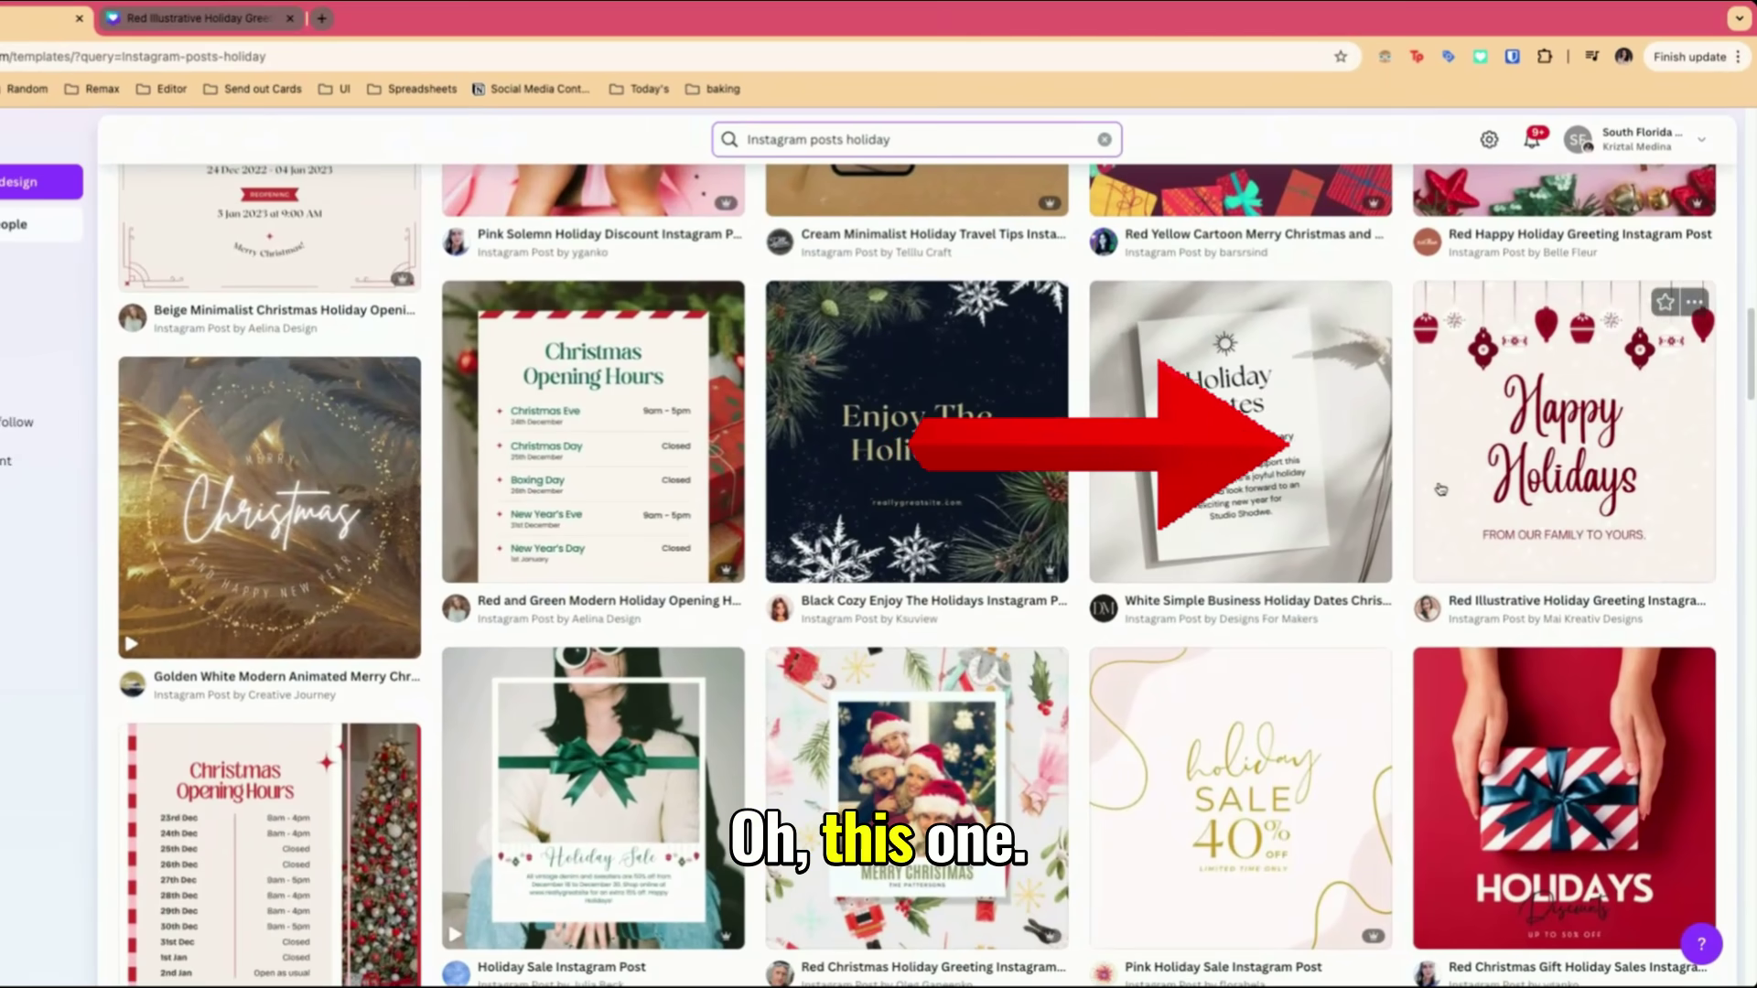
pyautogui.click(1543, 508)
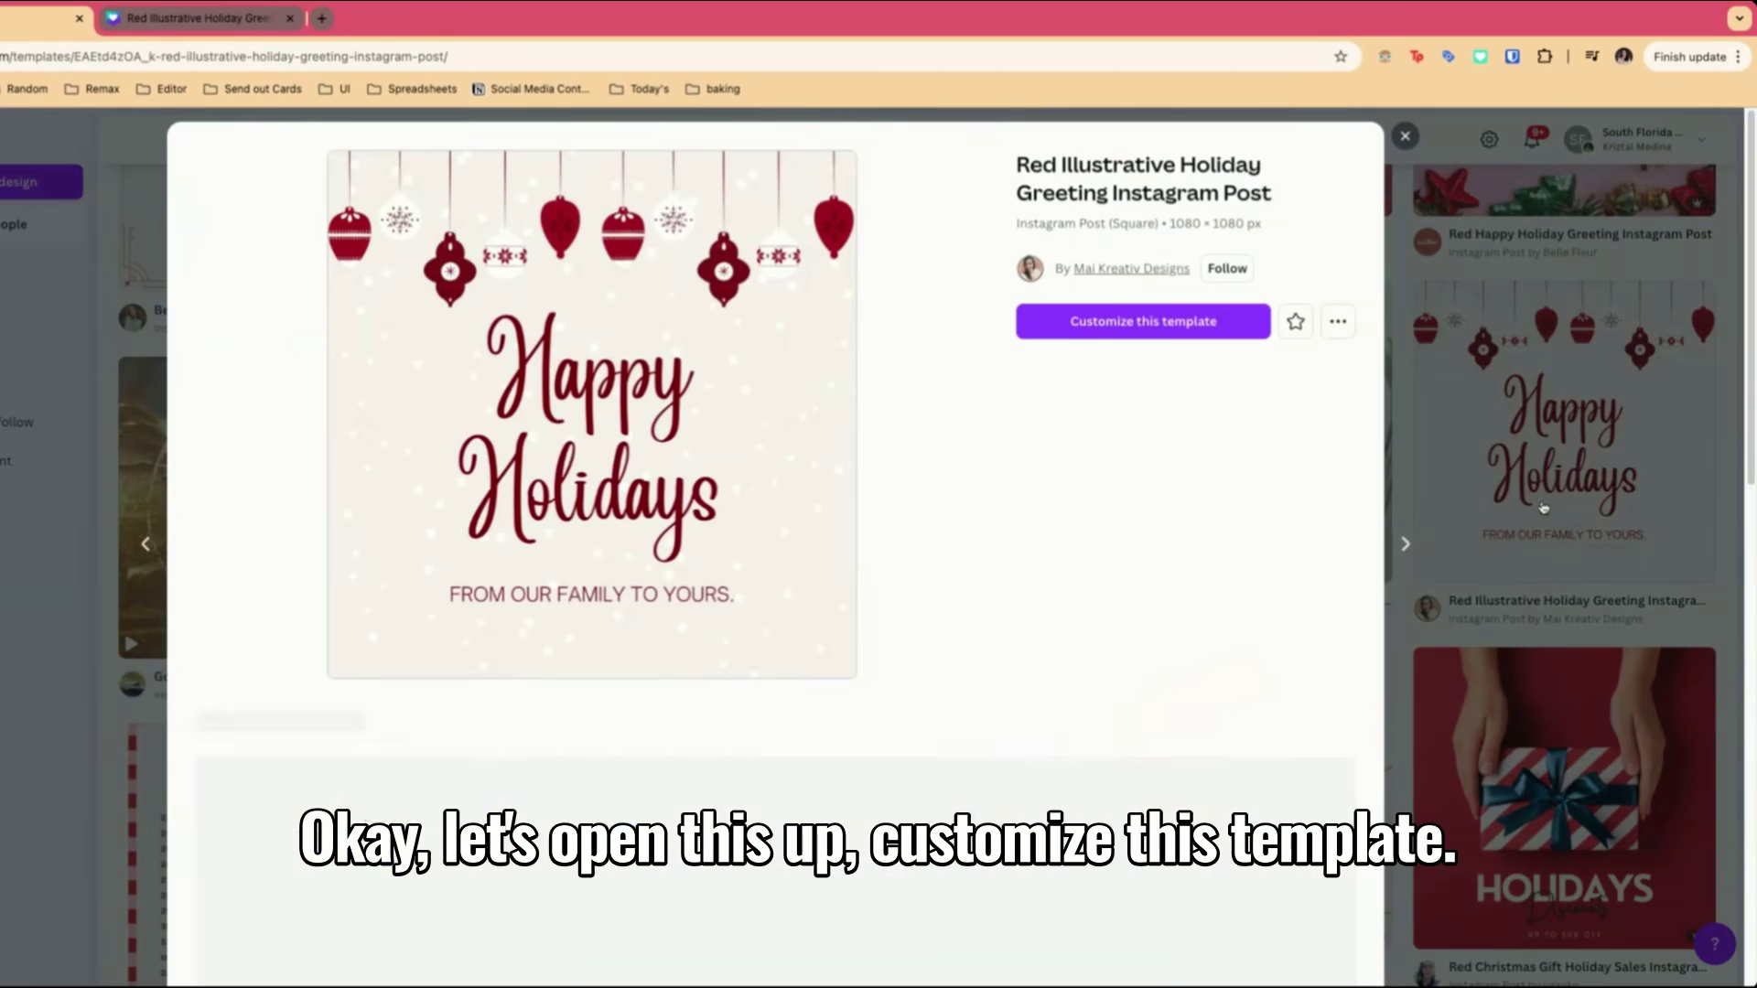
pyautogui.click(1190, 332)
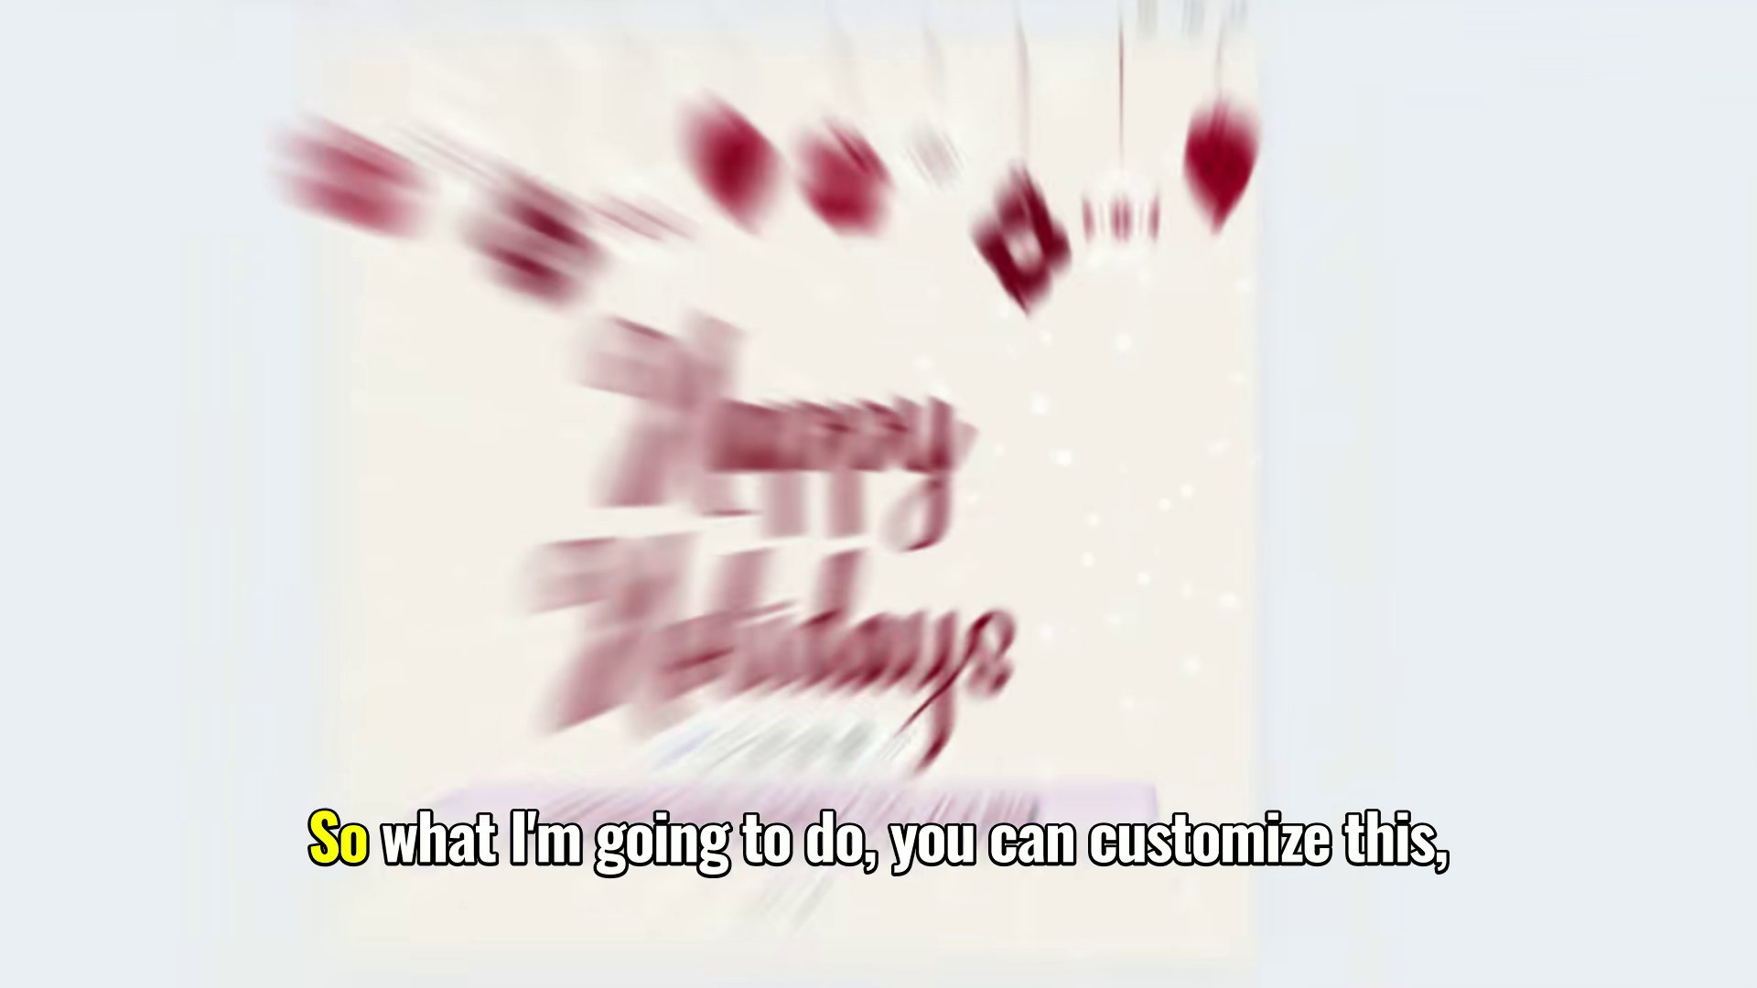
# Change the line below Happy Holidays to "FROM BRAND LOCALLY" and add the Brand Locally logo from the brand kit, scaled down beneath it
pyautogui.doubleClick(1035, 795)
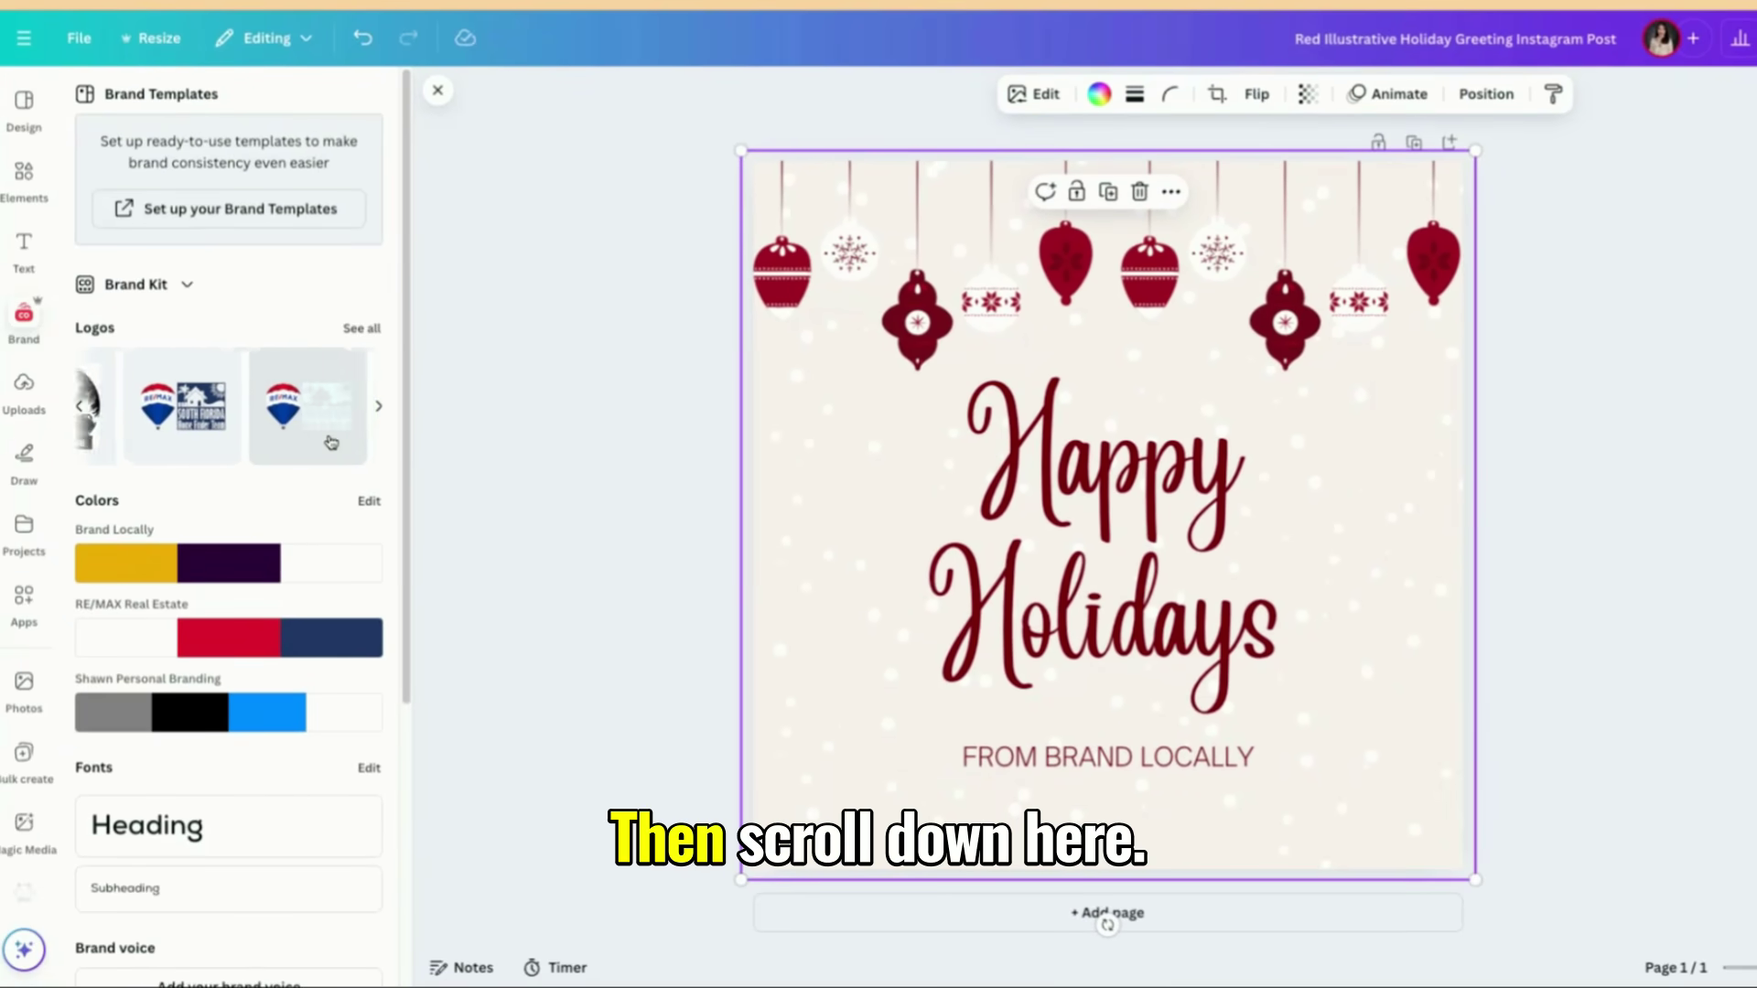
pyautogui.click(236, 412)
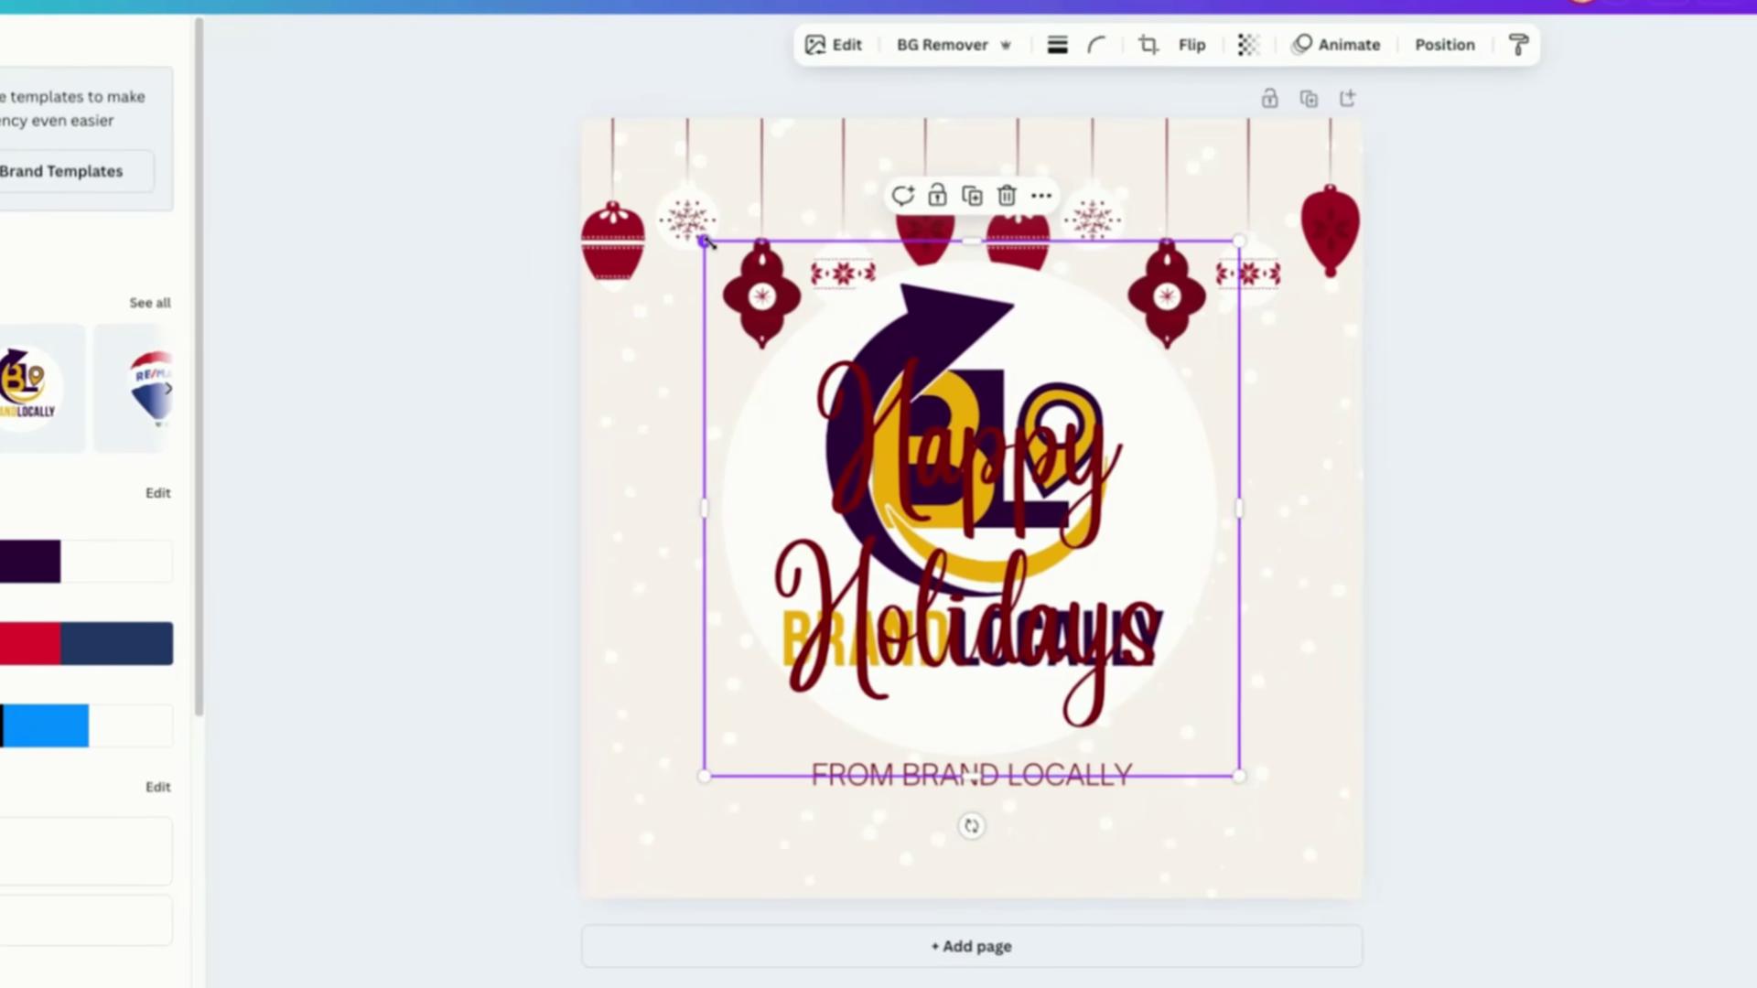
pyautogui.moveTo(707, 240); pyautogui.dragTo(1015, 647)
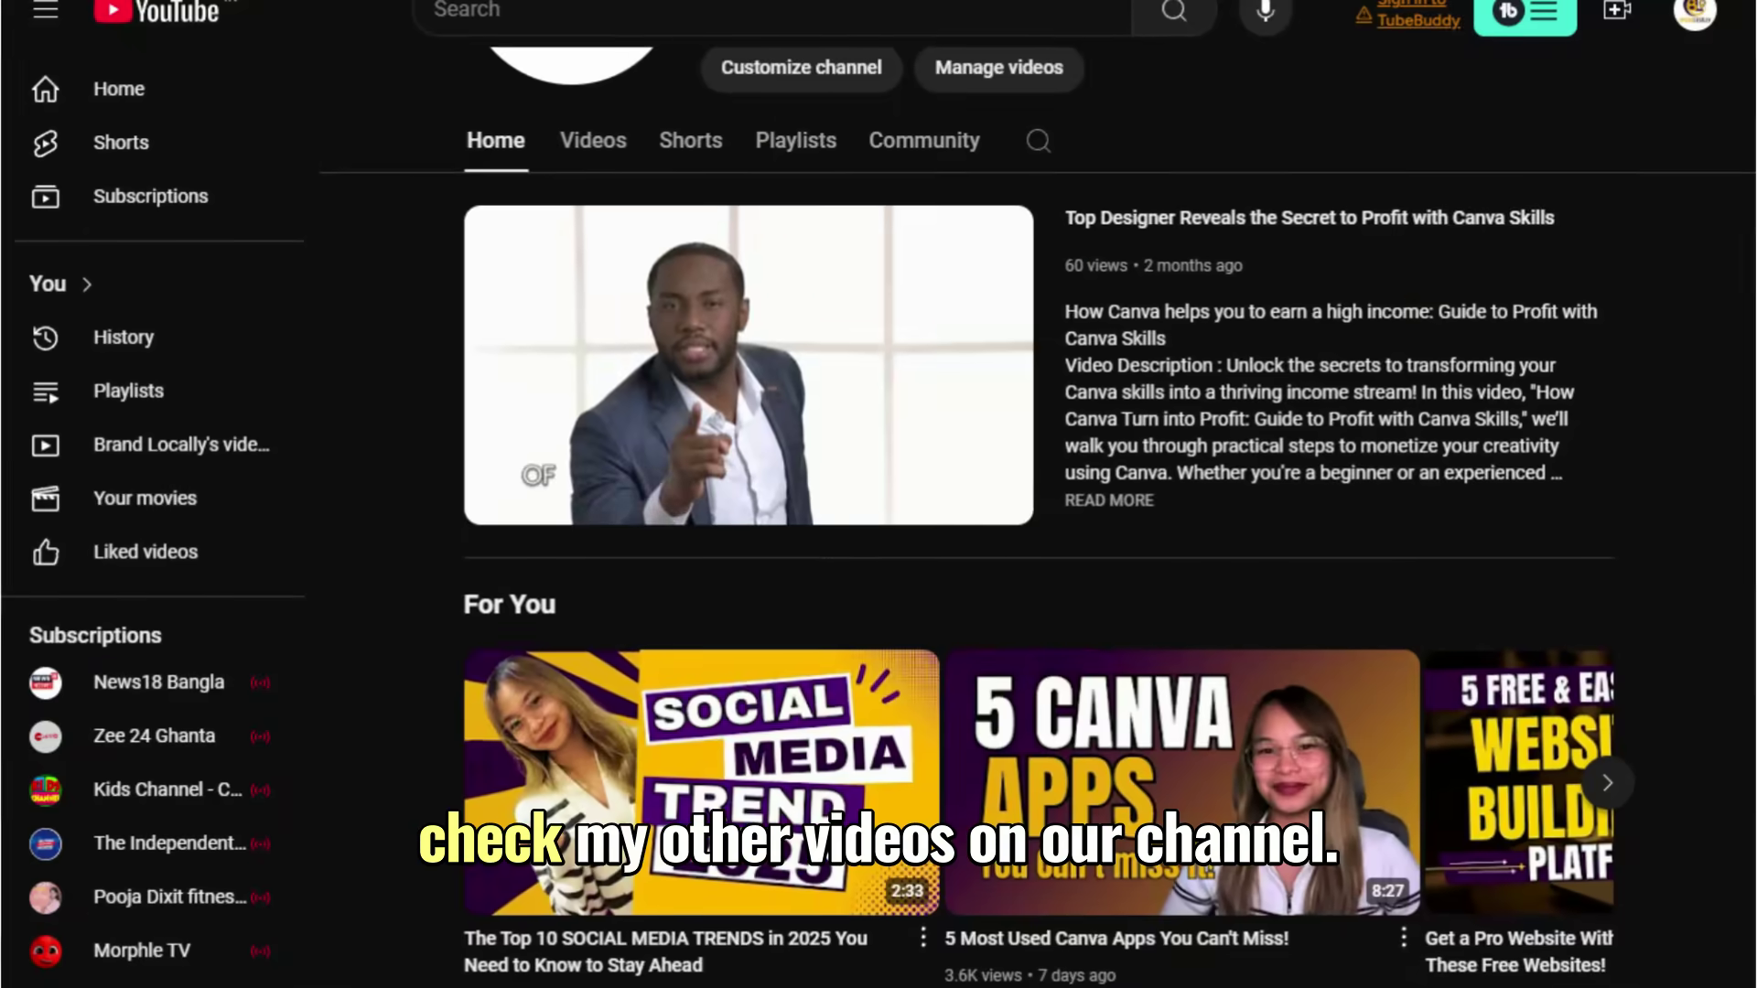
pyautogui.scroll(-5, 1037, 512)
pyautogui.scroll(-10, 1038, 549)
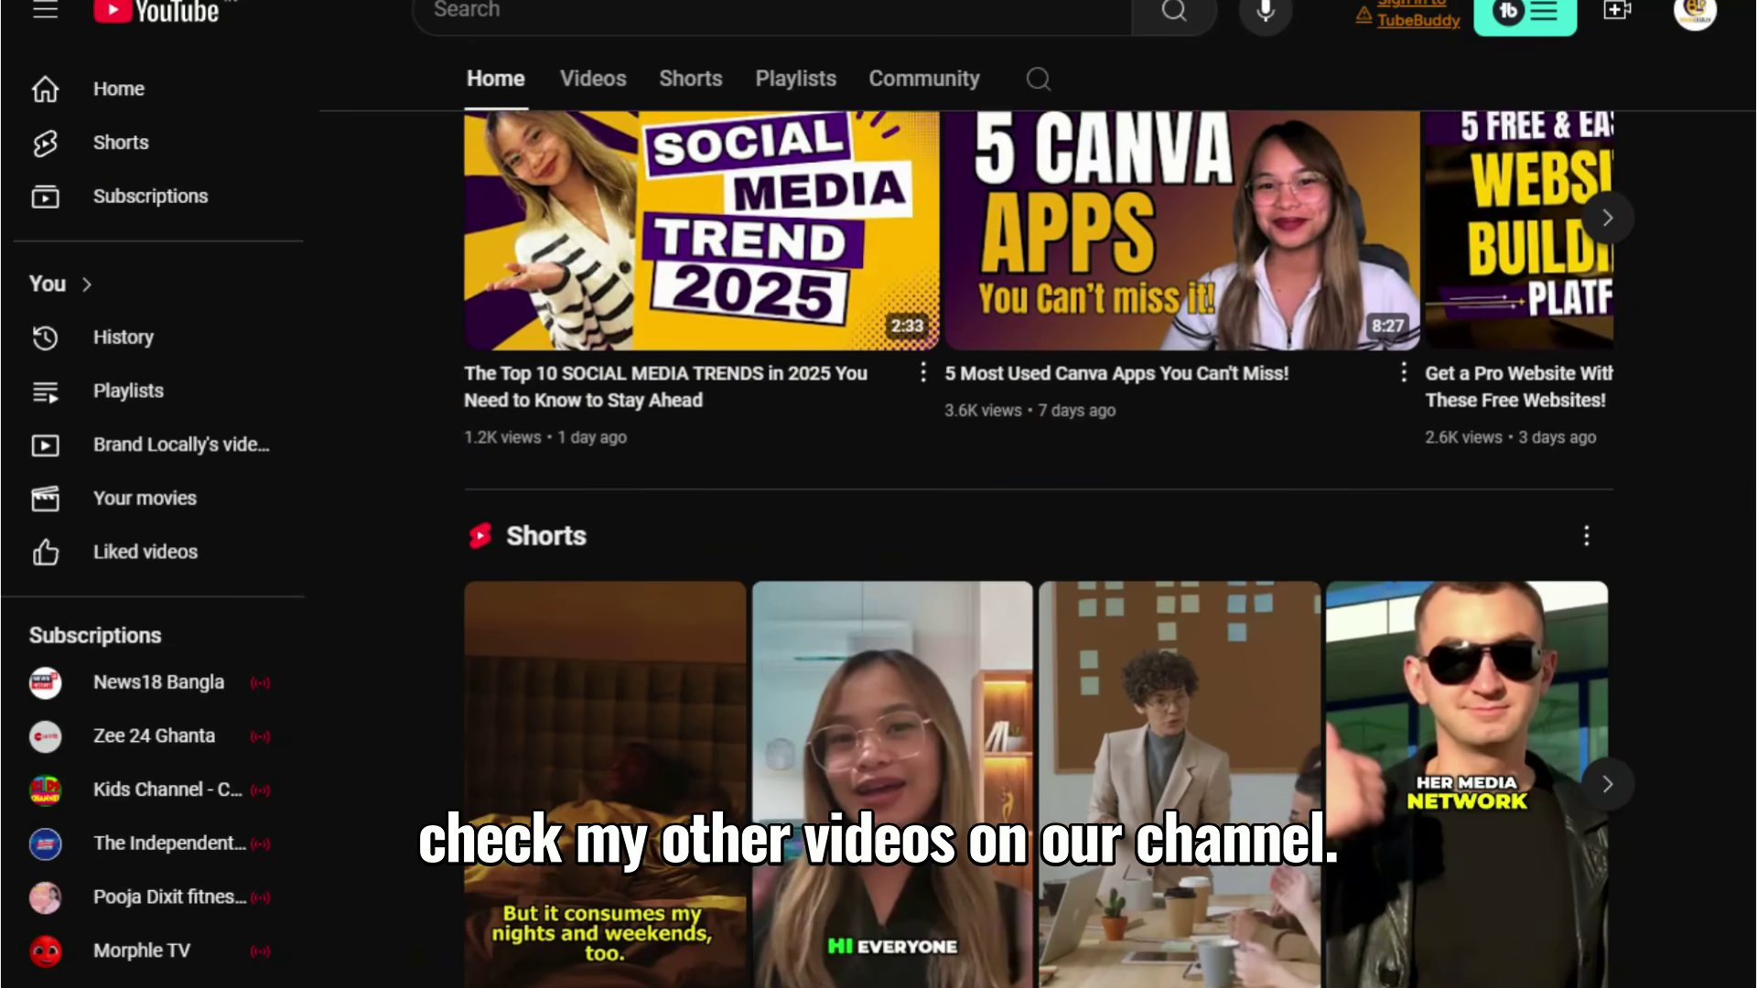
pyautogui.scroll(-2, 1484, 947)
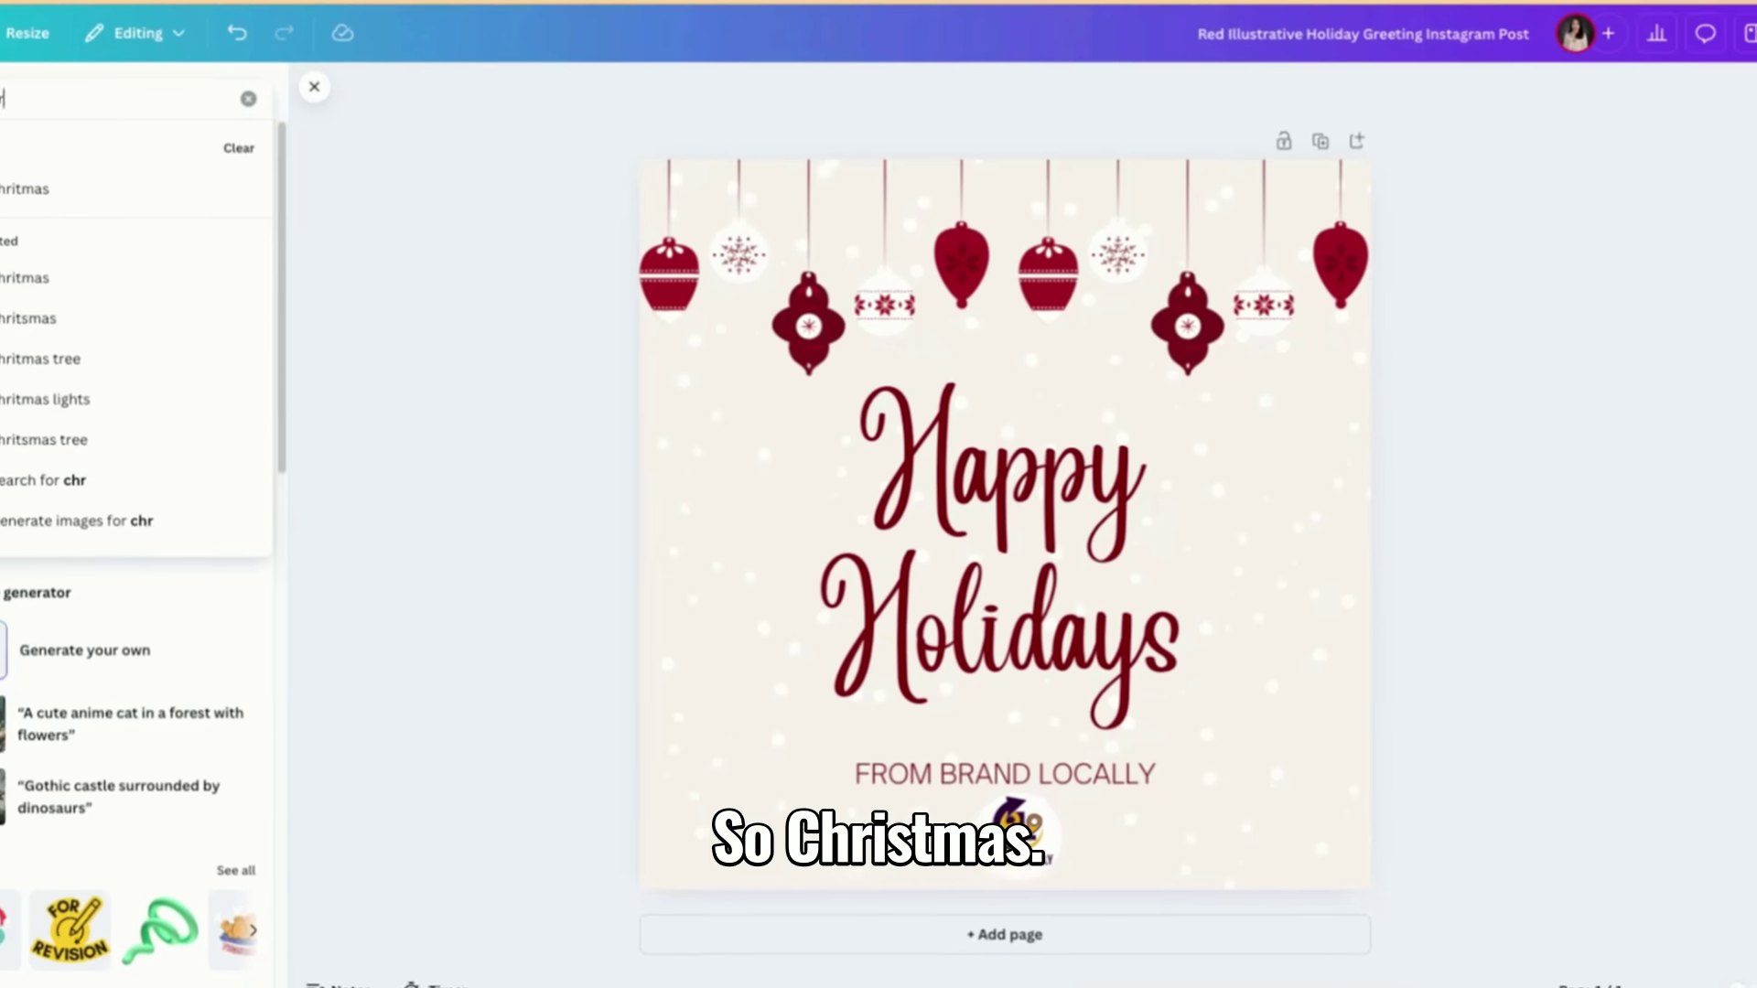
# Search the design elements for "christmas" and show all matching graphics
pyautogui.write('istma')
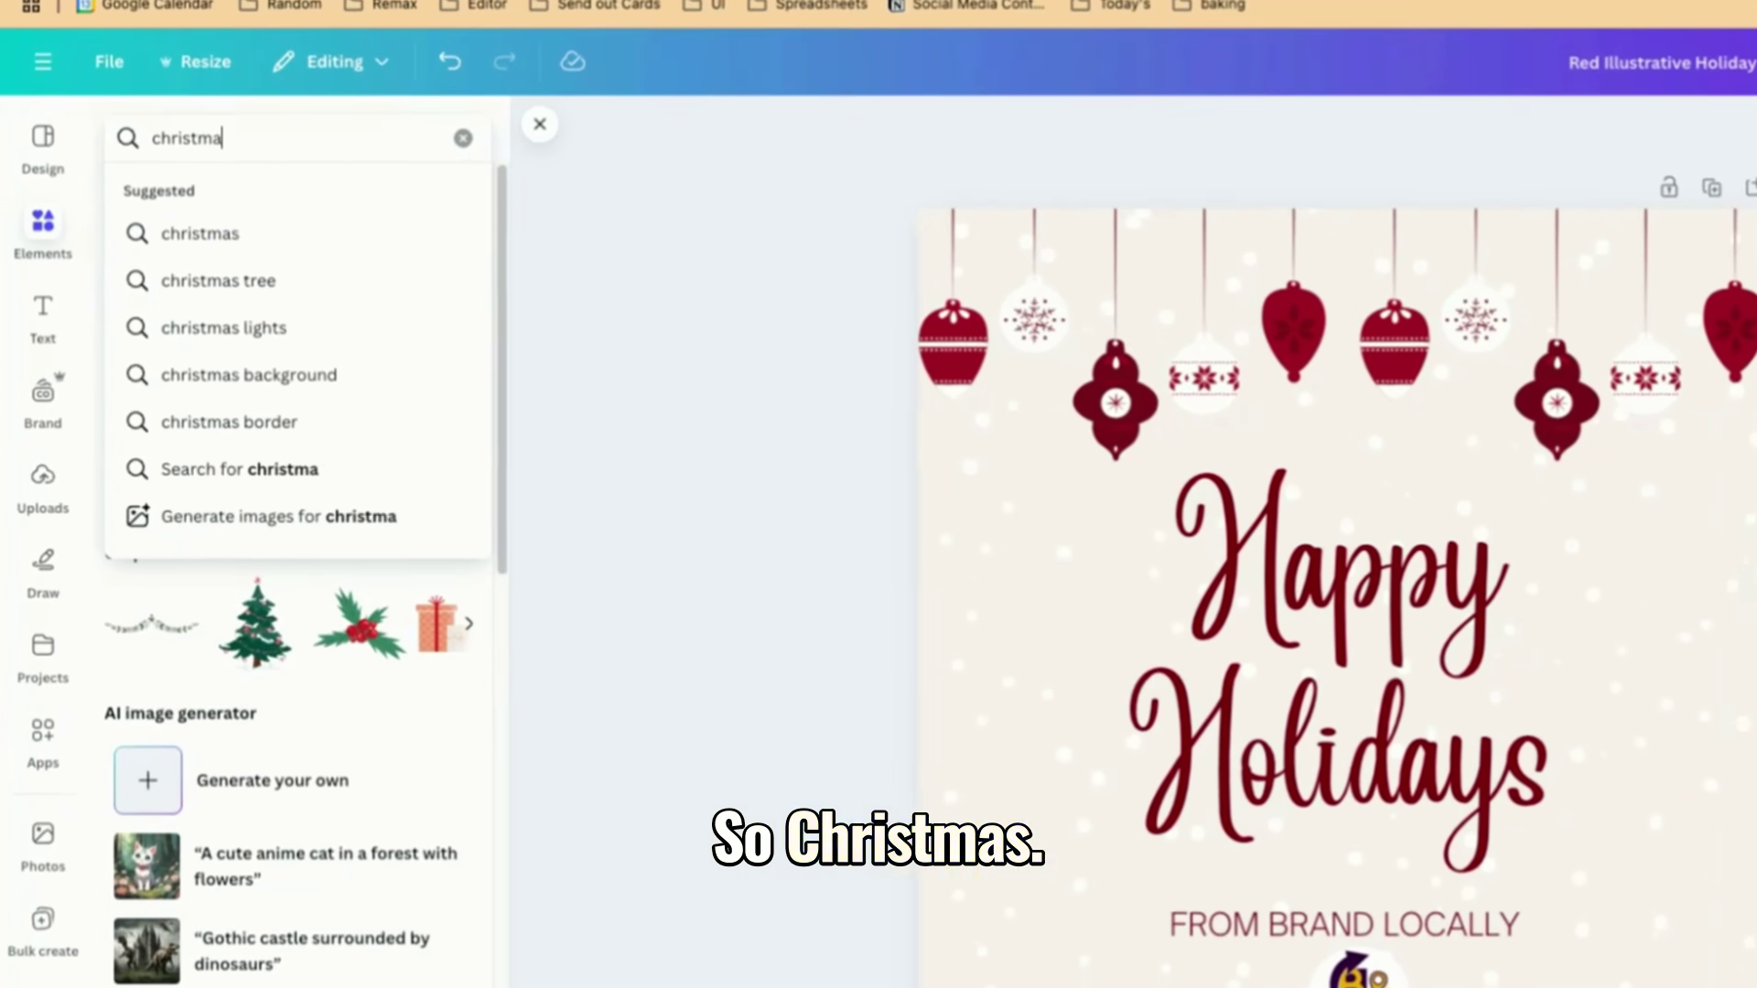
pyautogui.write('s')
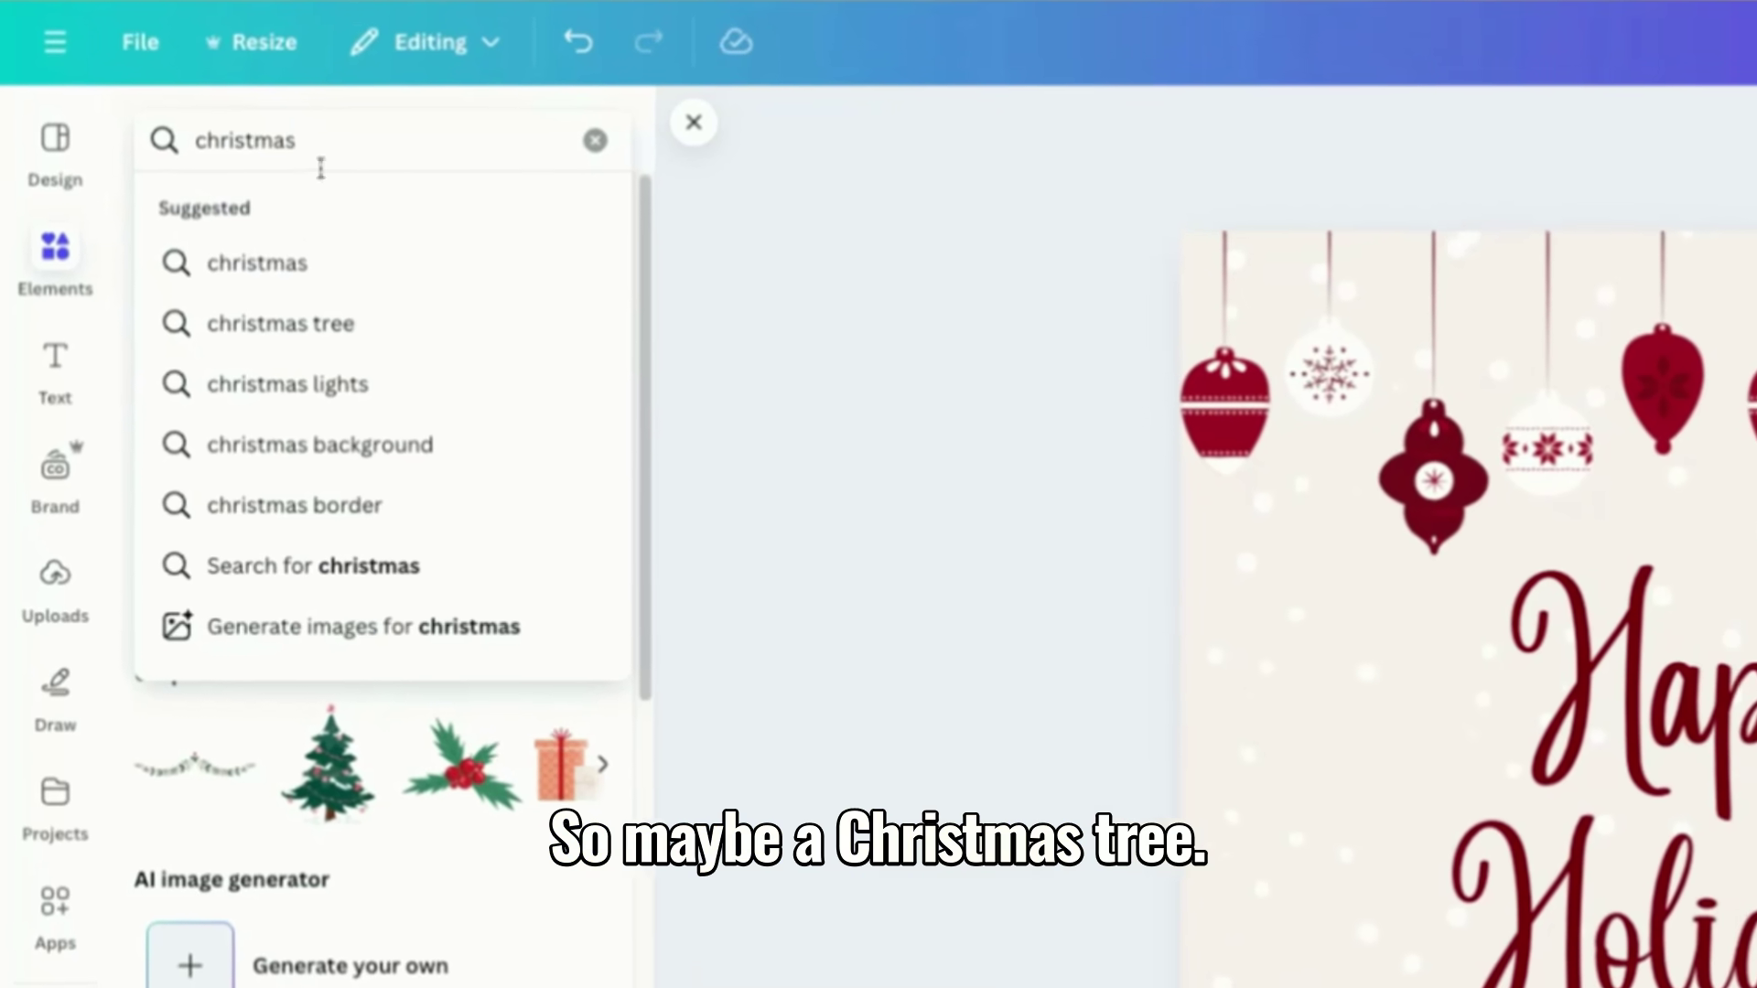
pyautogui.click(309, 264)
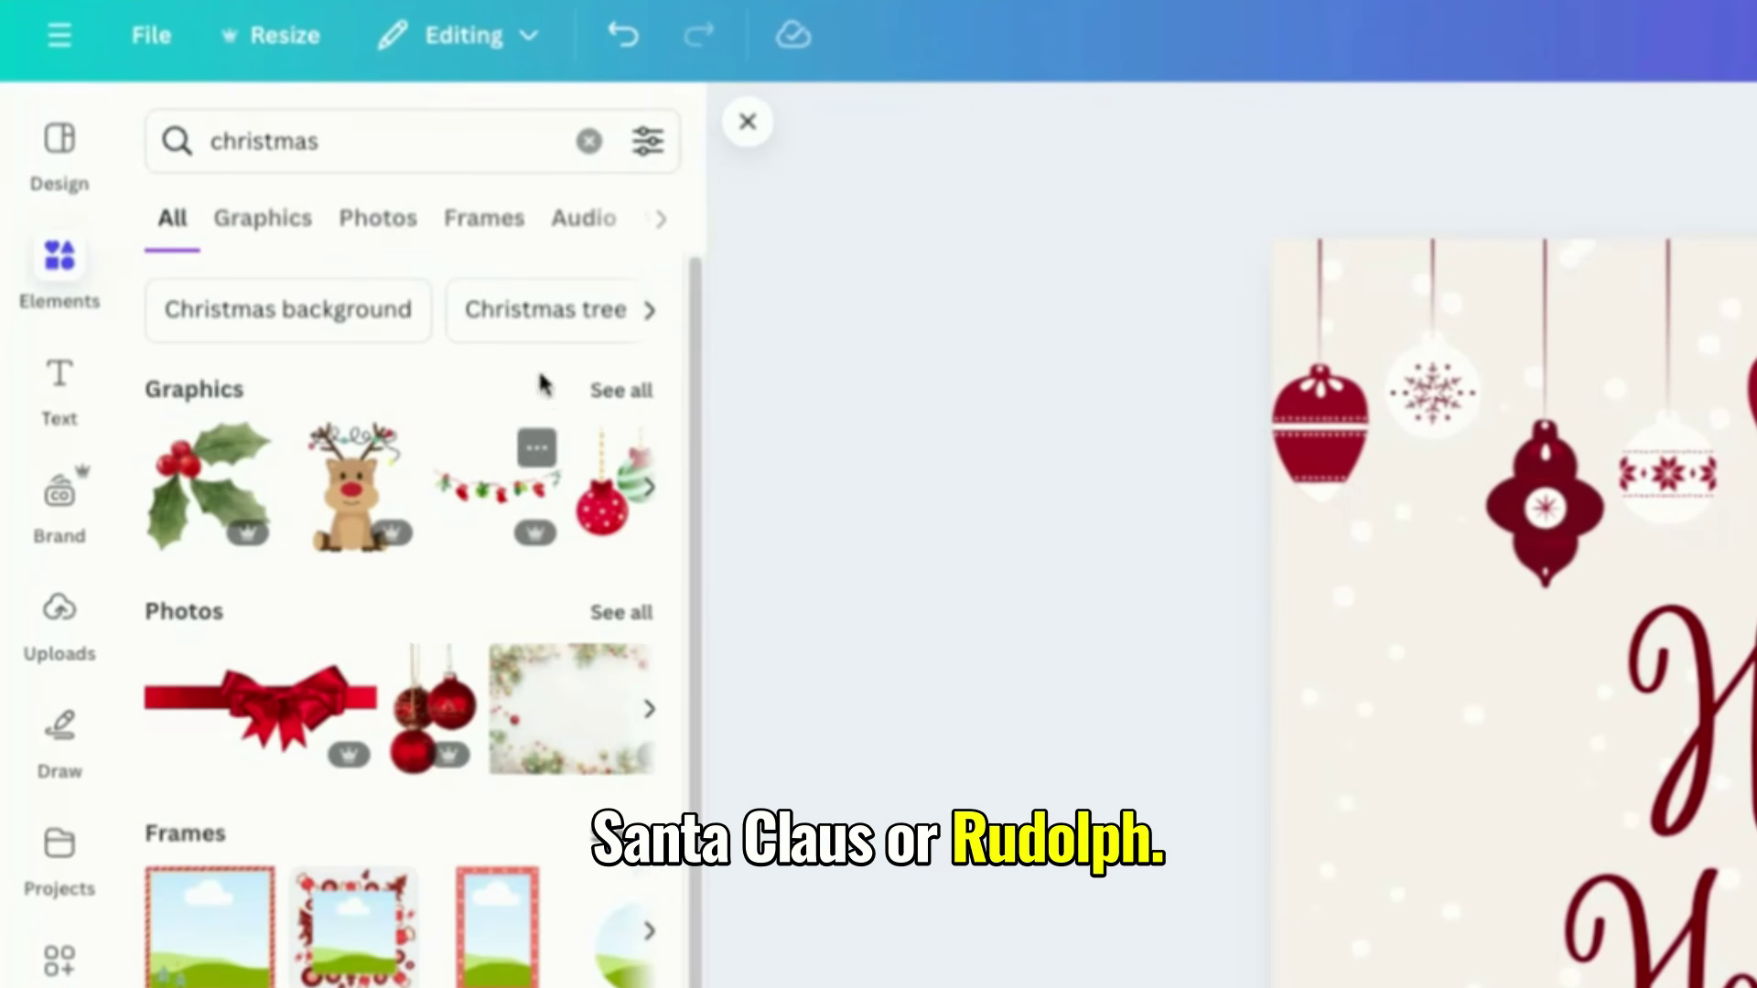
pyautogui.click(621, 392)
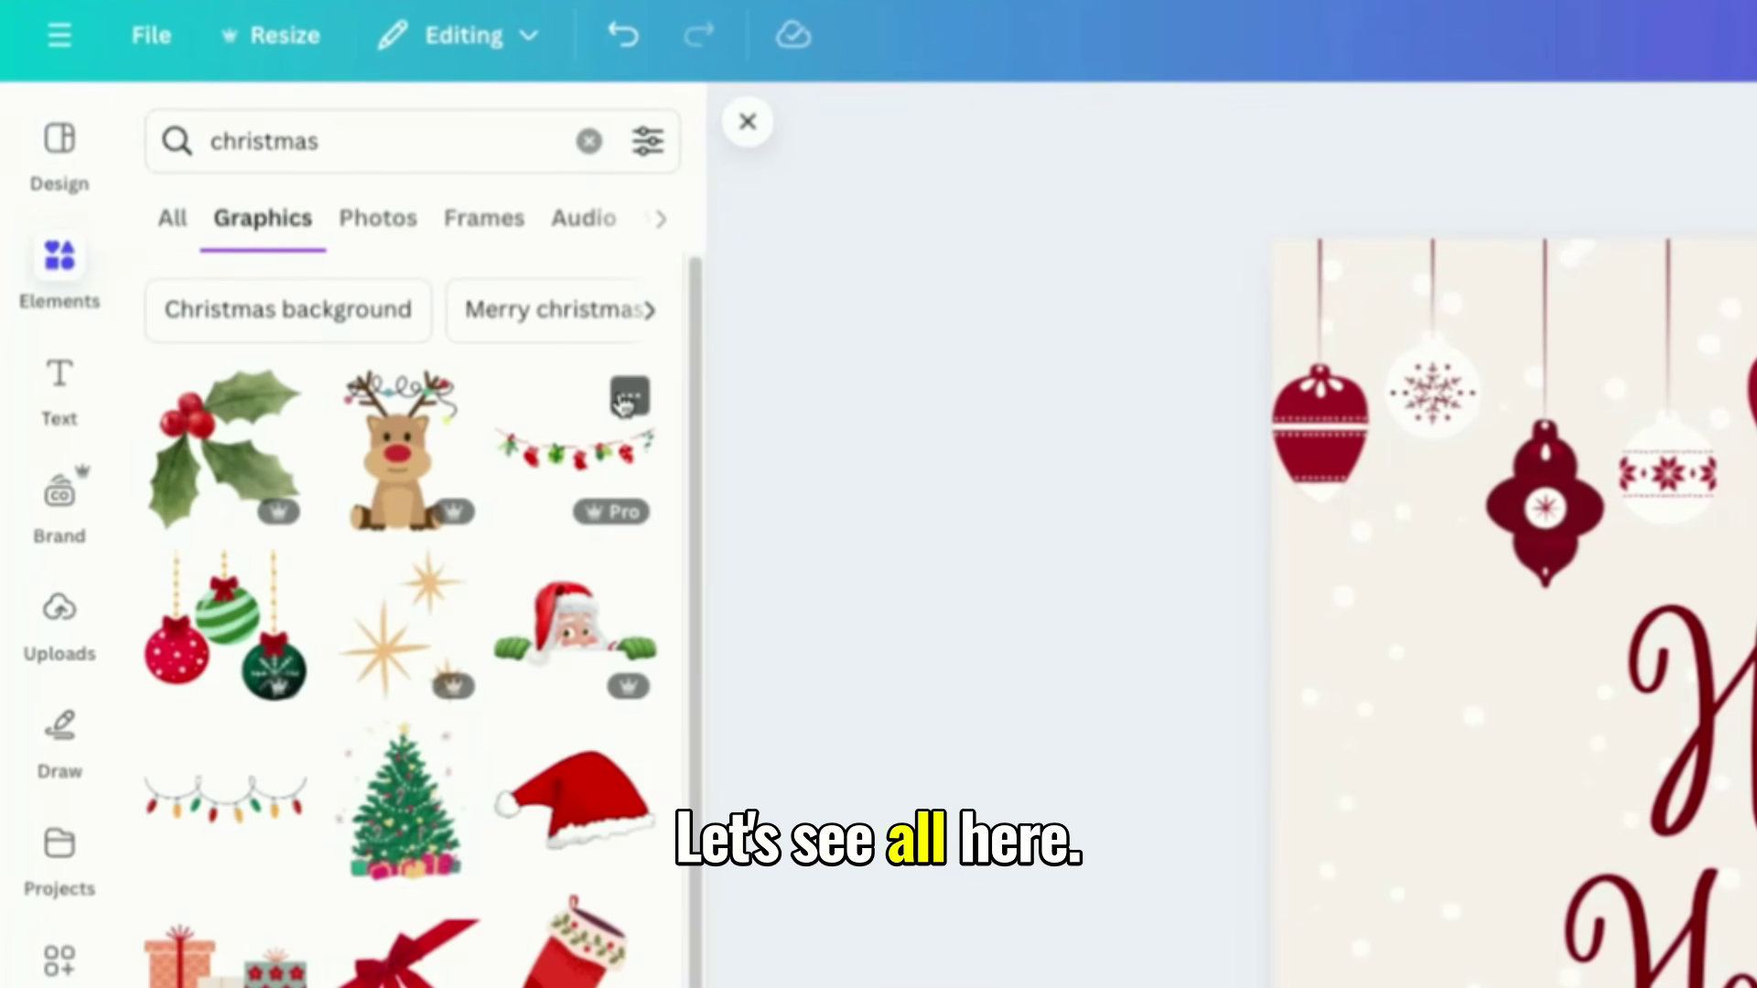
# Add the peeking Santa graphic from the Christmas results and place it in the design's lower-right corner
pyautogui.scroll(-5, 544, 915)
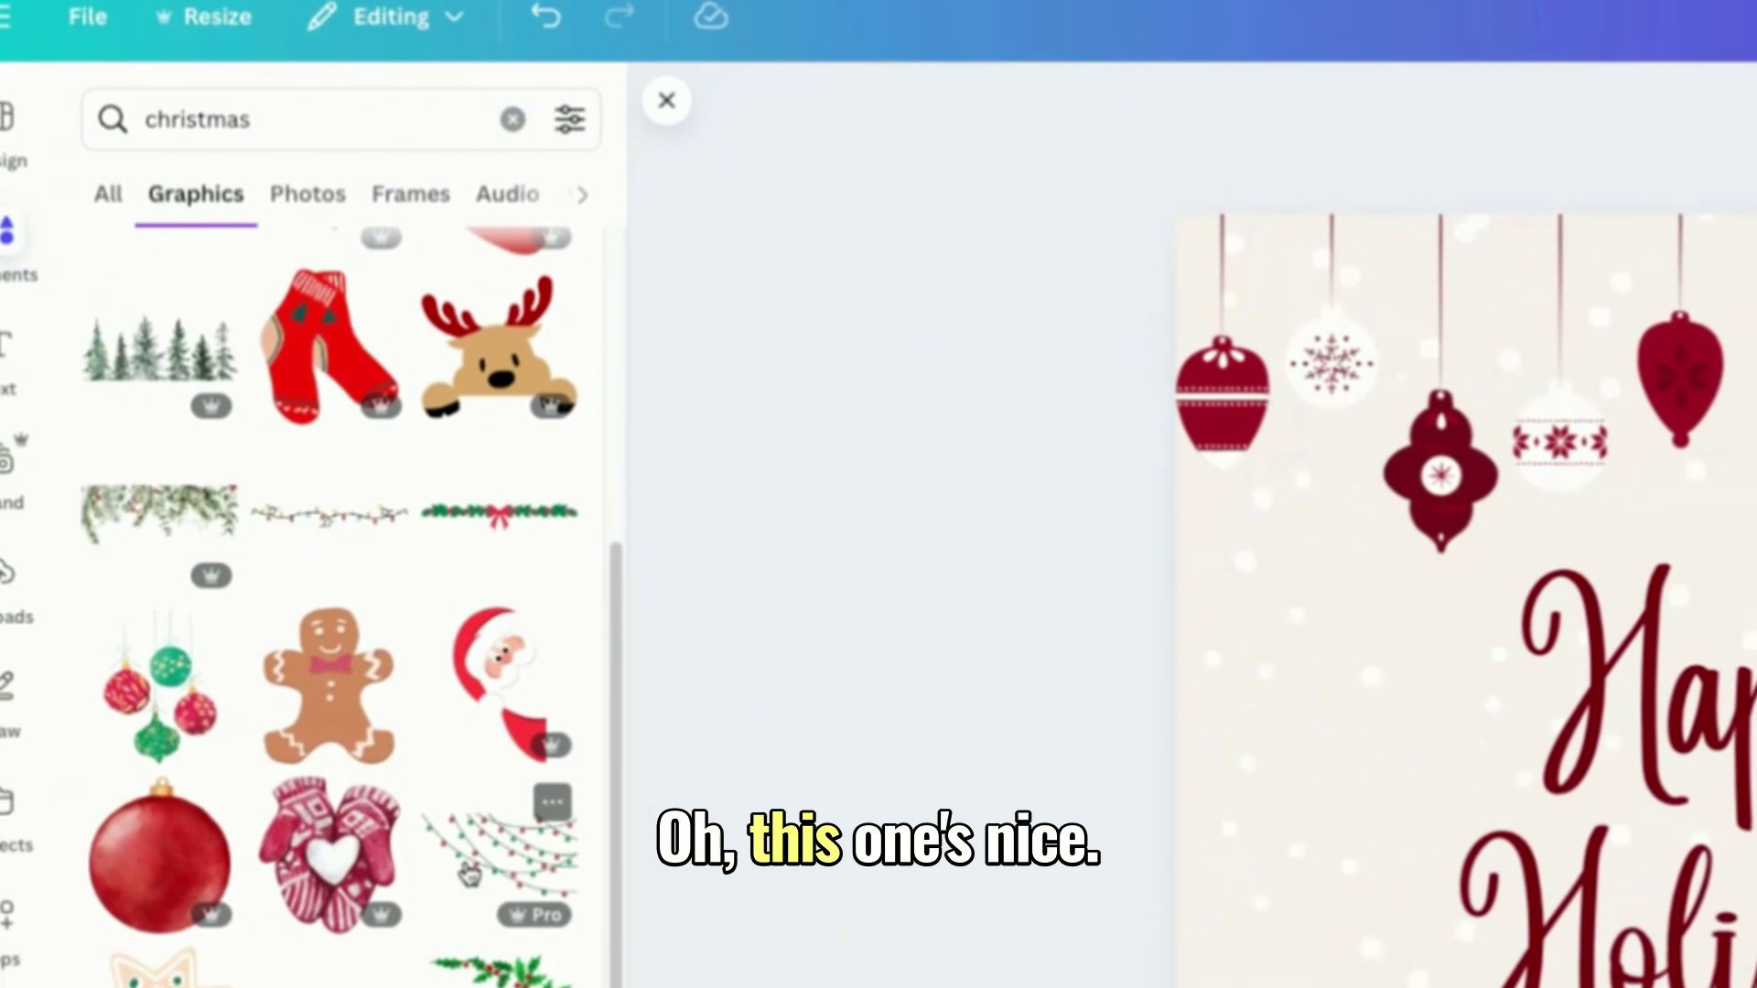
pyautogui.click(501, 688)
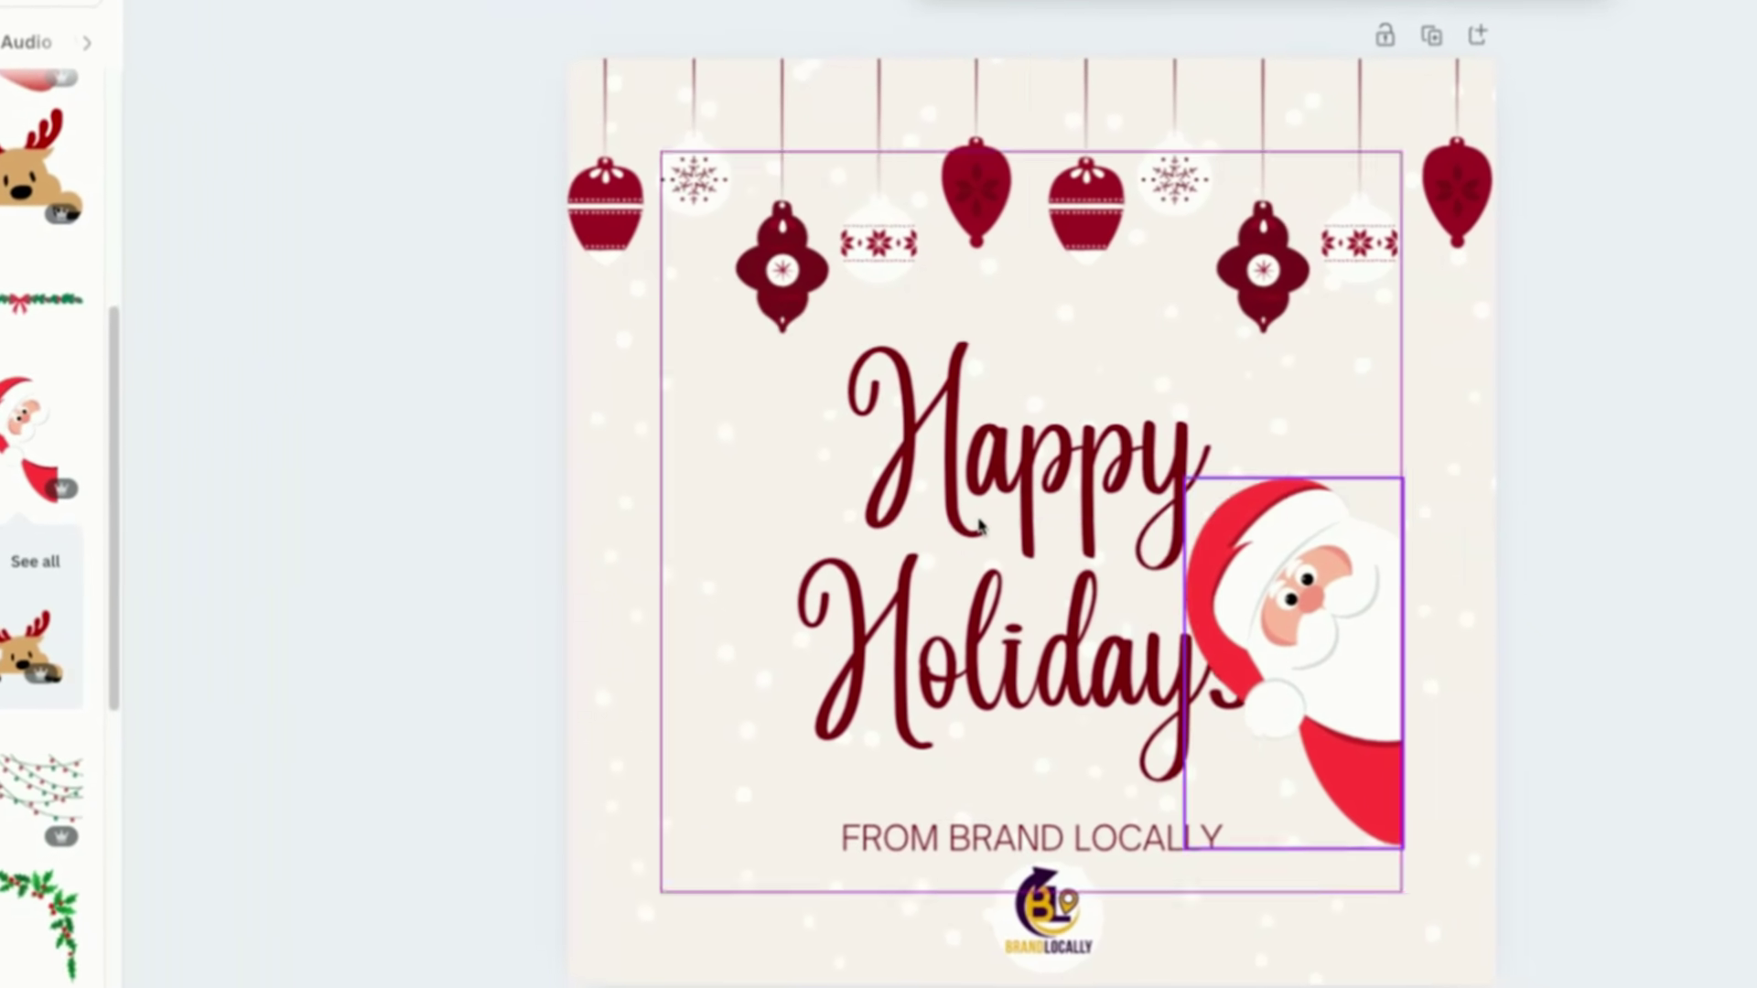
pyautogui.moveTo(1294, 664); pyautogui.dragTo(1383, 792)
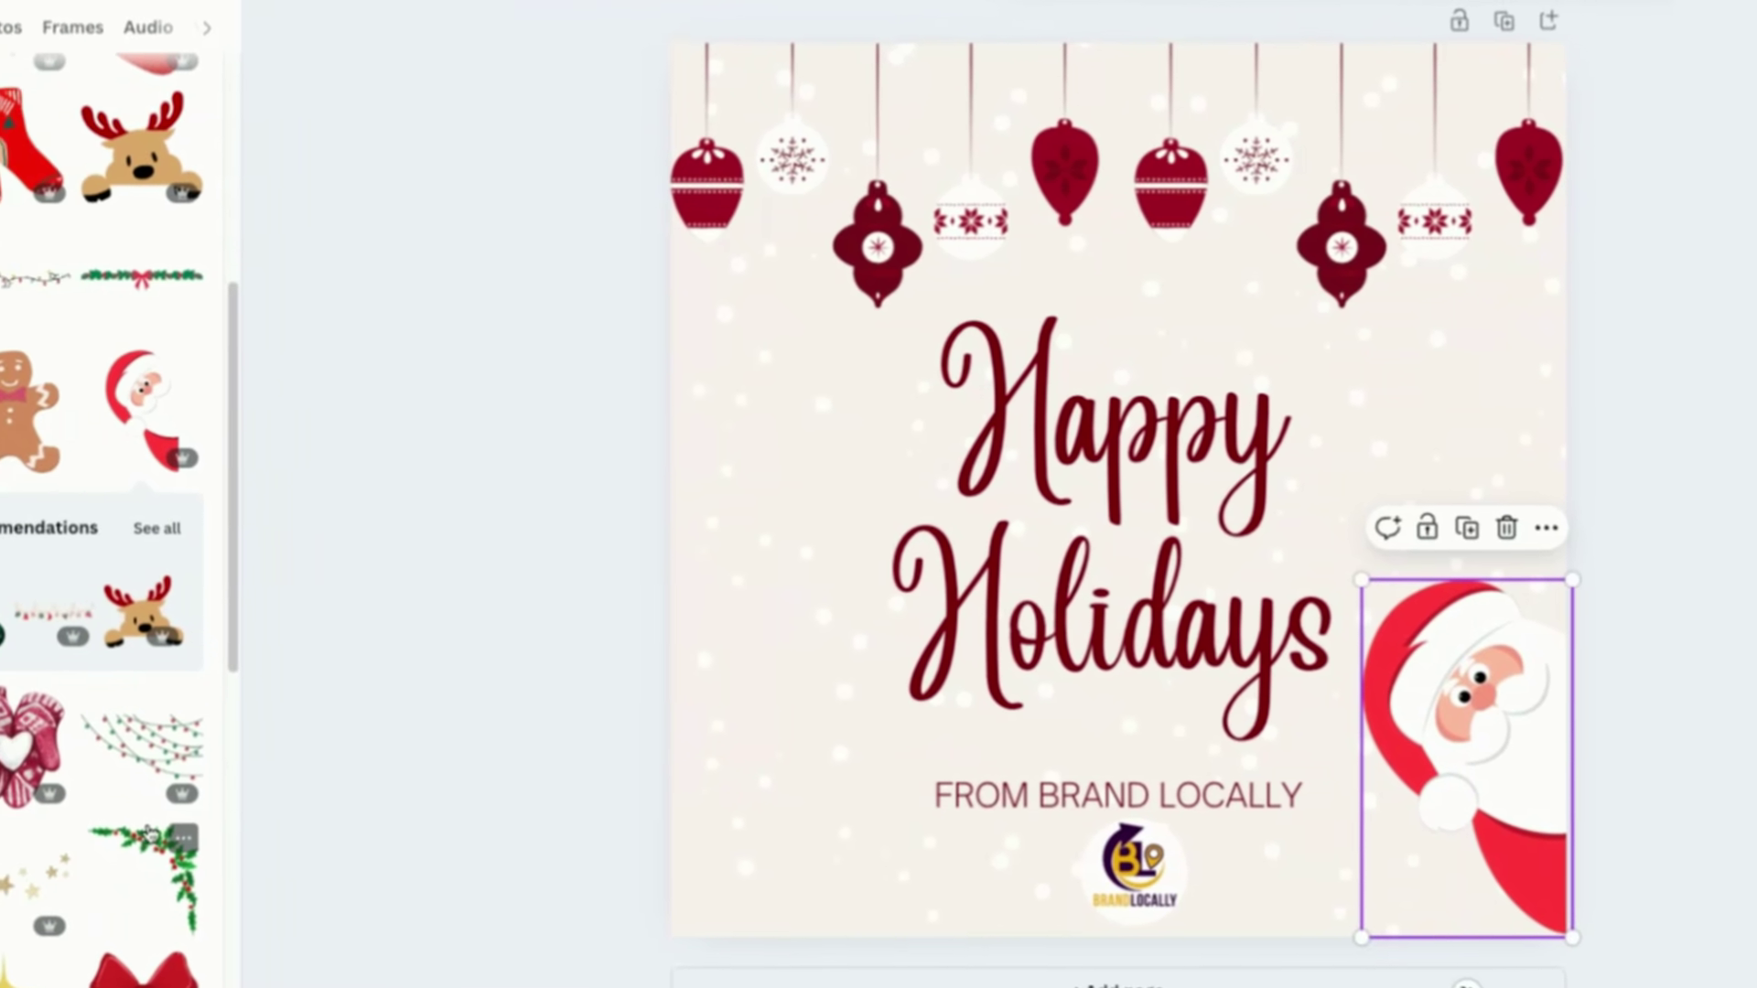
# Add the peeking penguin with the red hat, place it in the design's lower-left corner and scale it down clear of the greeting
pyautogui.scroll(-1, 49, 829)
pyautogui.scroll(-6, 185, 835)
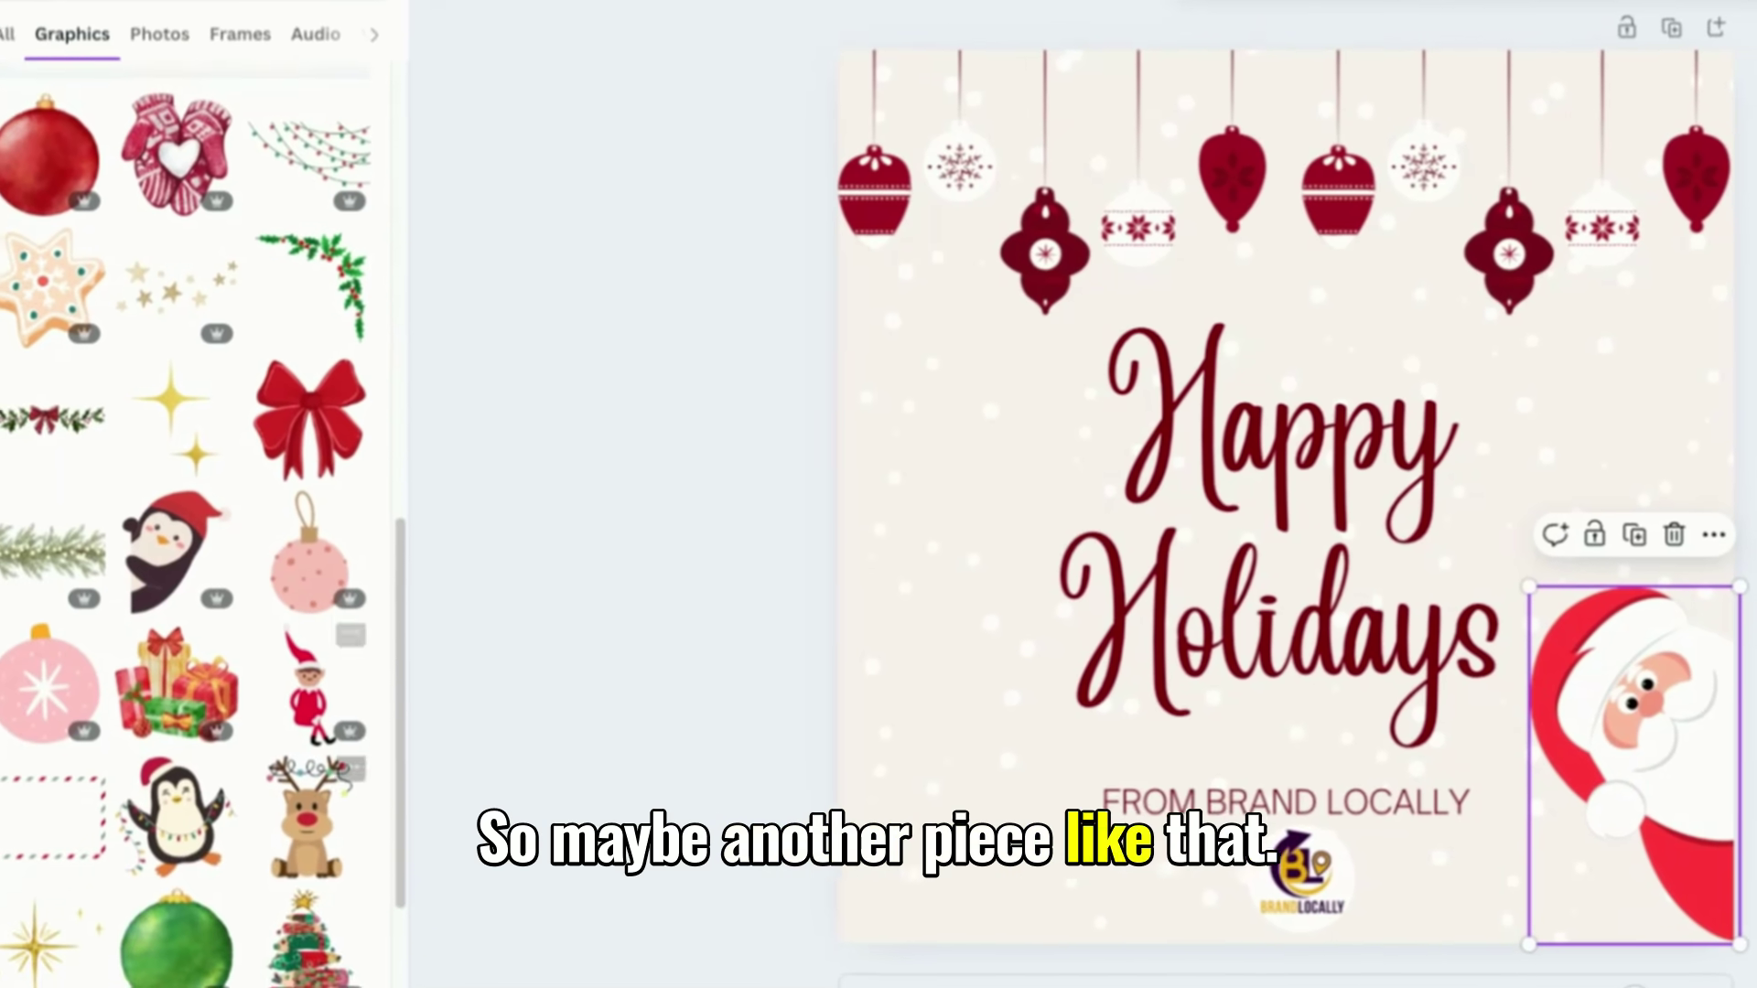
pyautogui.click(174, 549)
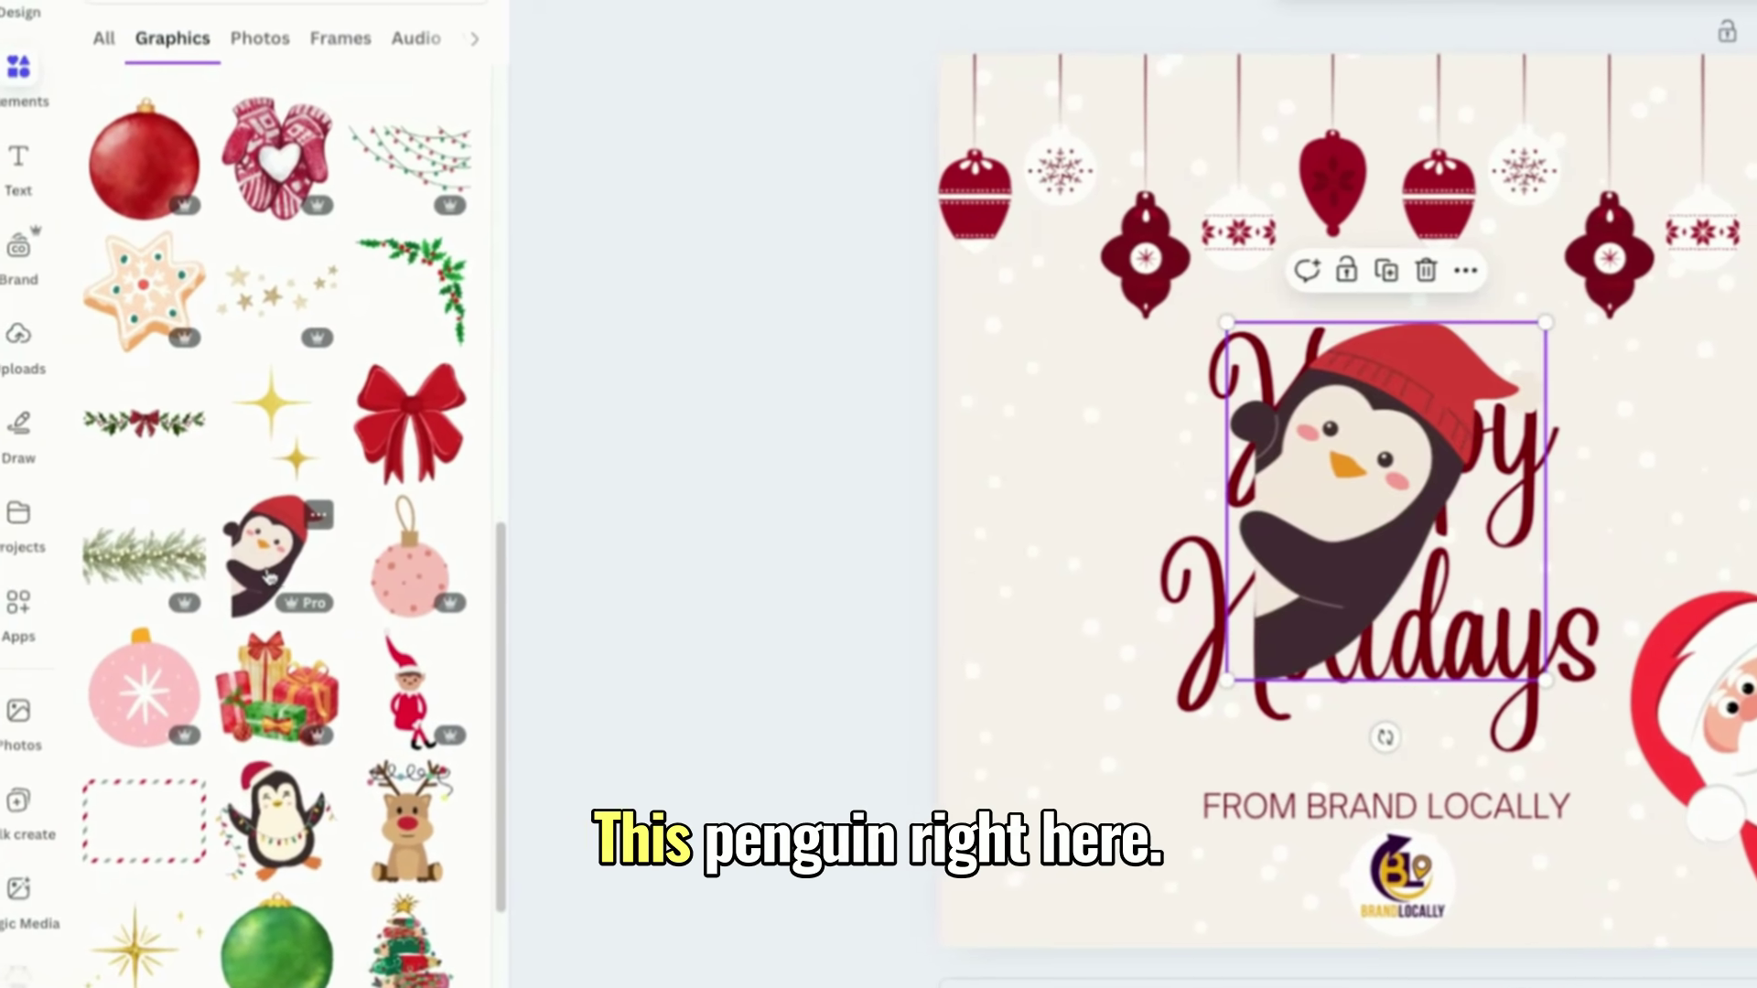
pyautogui.moveTo(1362, 510); pyautogui.dragTo(1073, 775)
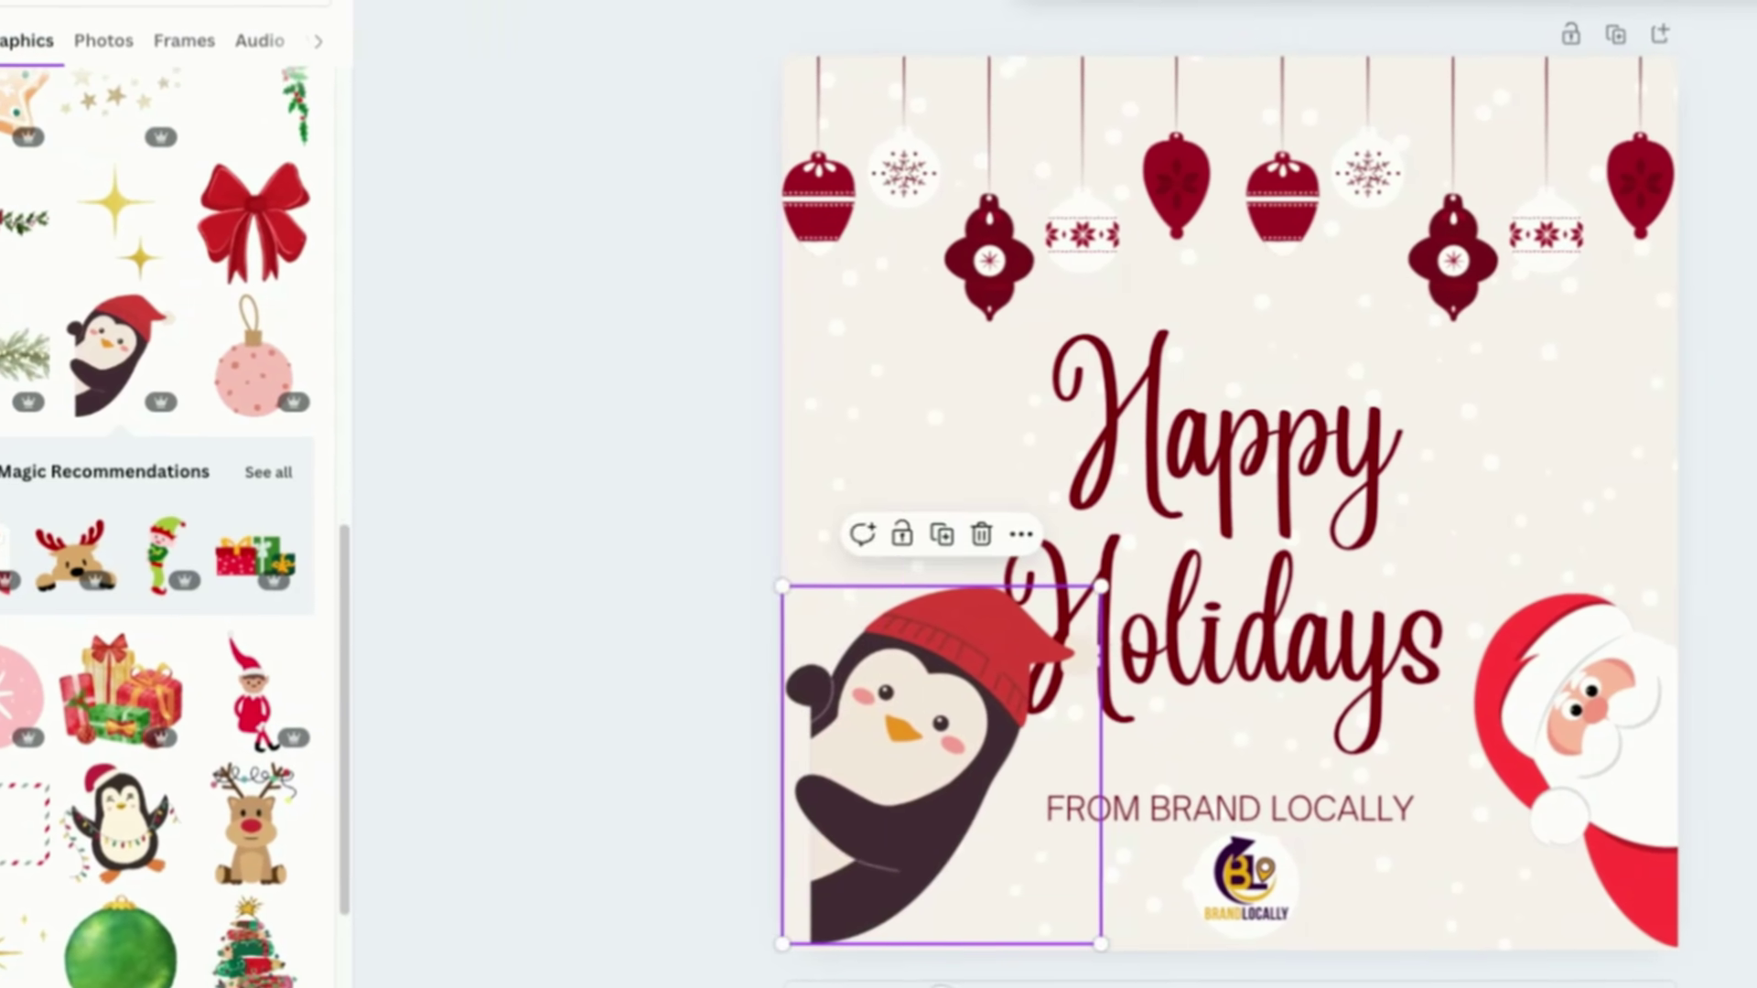
pyautogui.moveTo(1101, 586); pyautogui.dragTo(1036, 661)
pyautogui.moveTo(922, 587); pyautogui.dragTo(897, 613)
pyautogui.click(1413, 686)
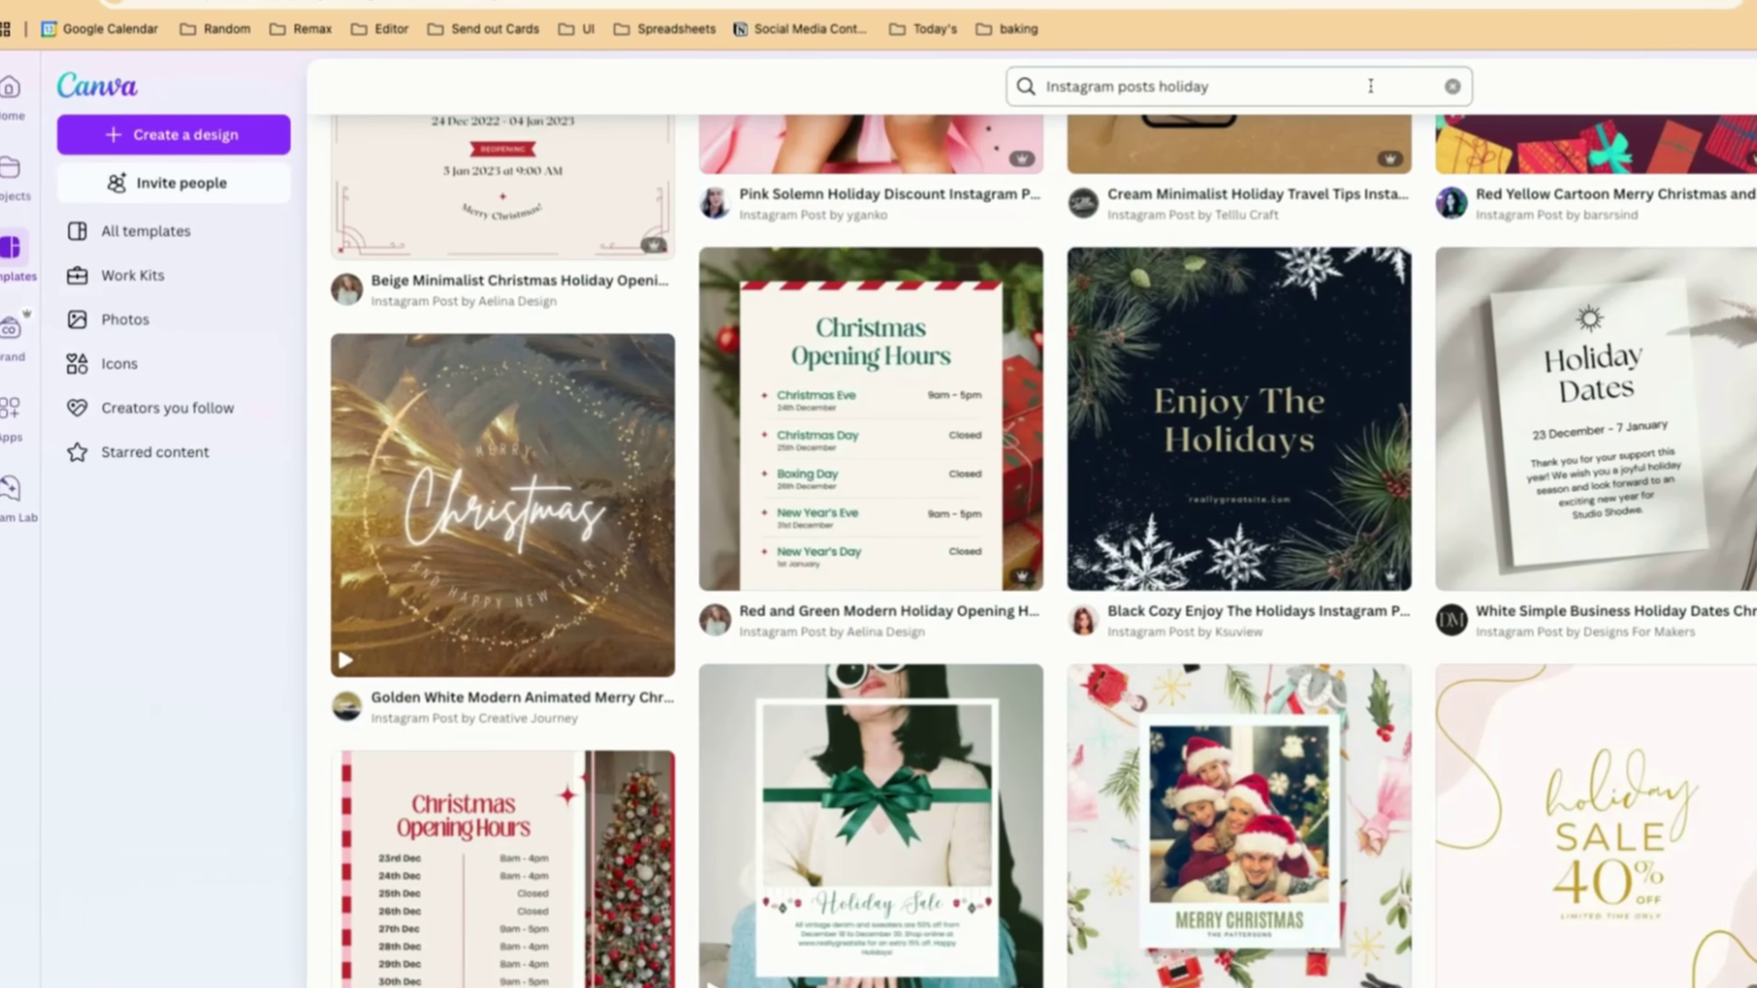
# Search the Canva templates for "facebook posts sales"
pyautogui.click(1363, 82)
pyautogui.press('super+a')
pyautogui.write('facebook')
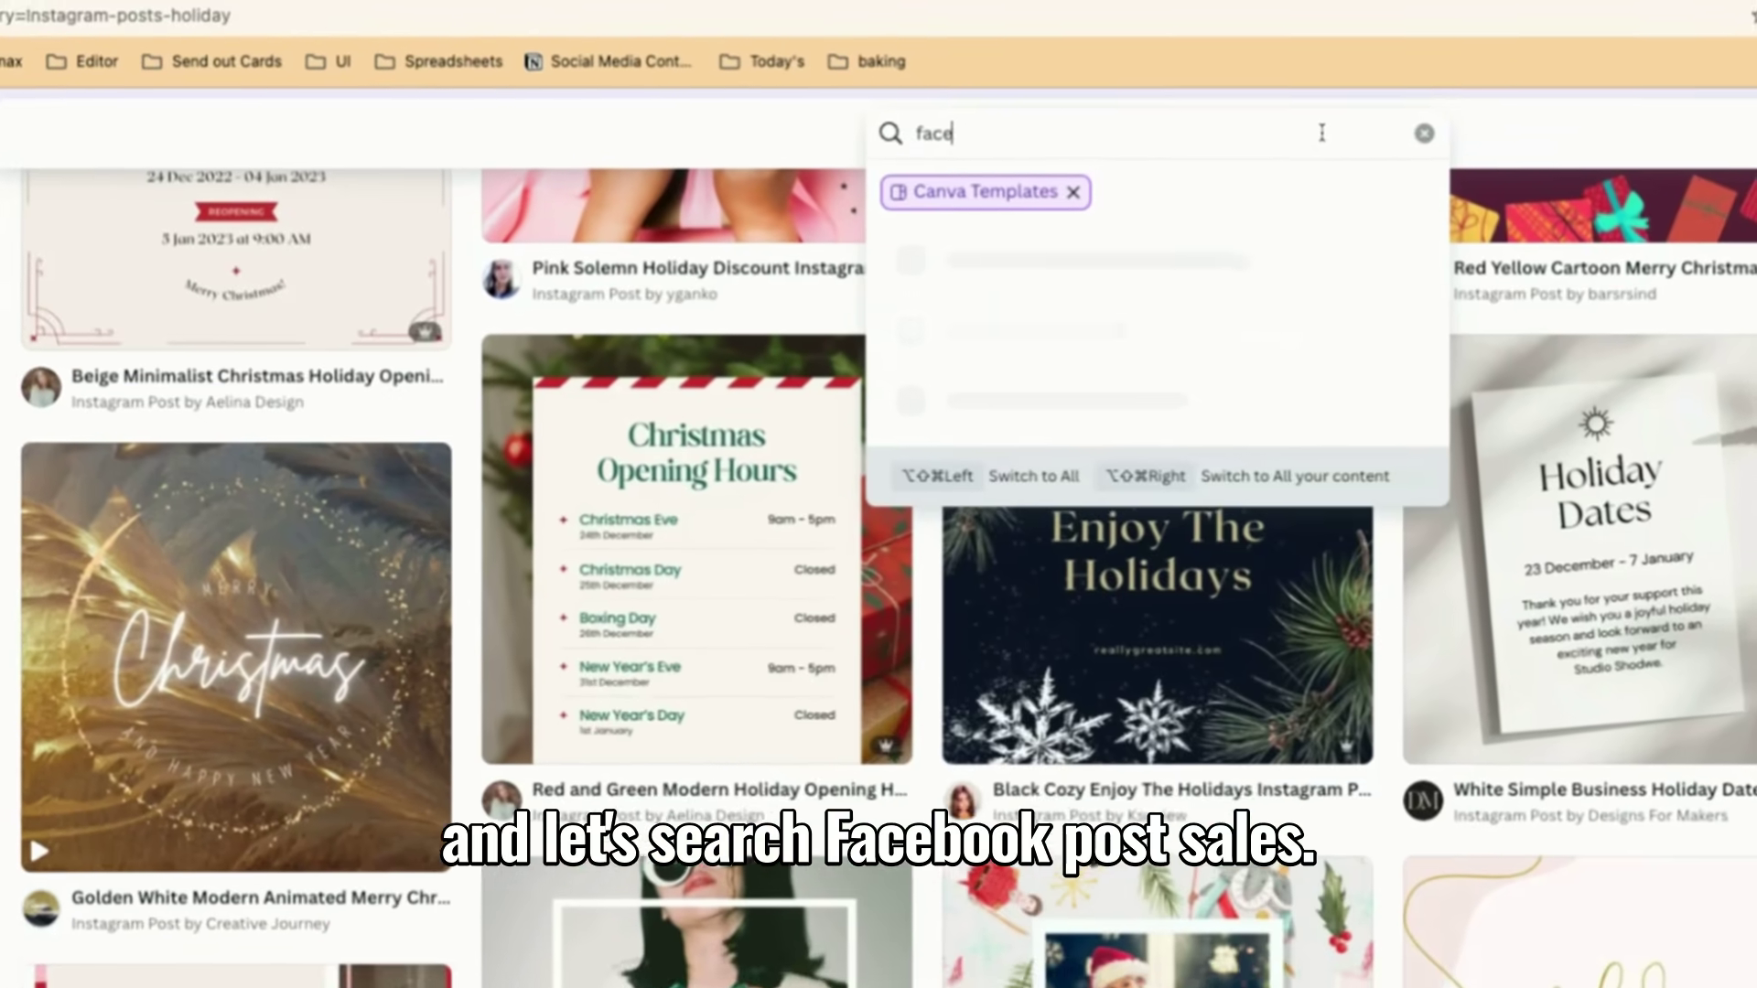
pyautogui.write(' posts ')
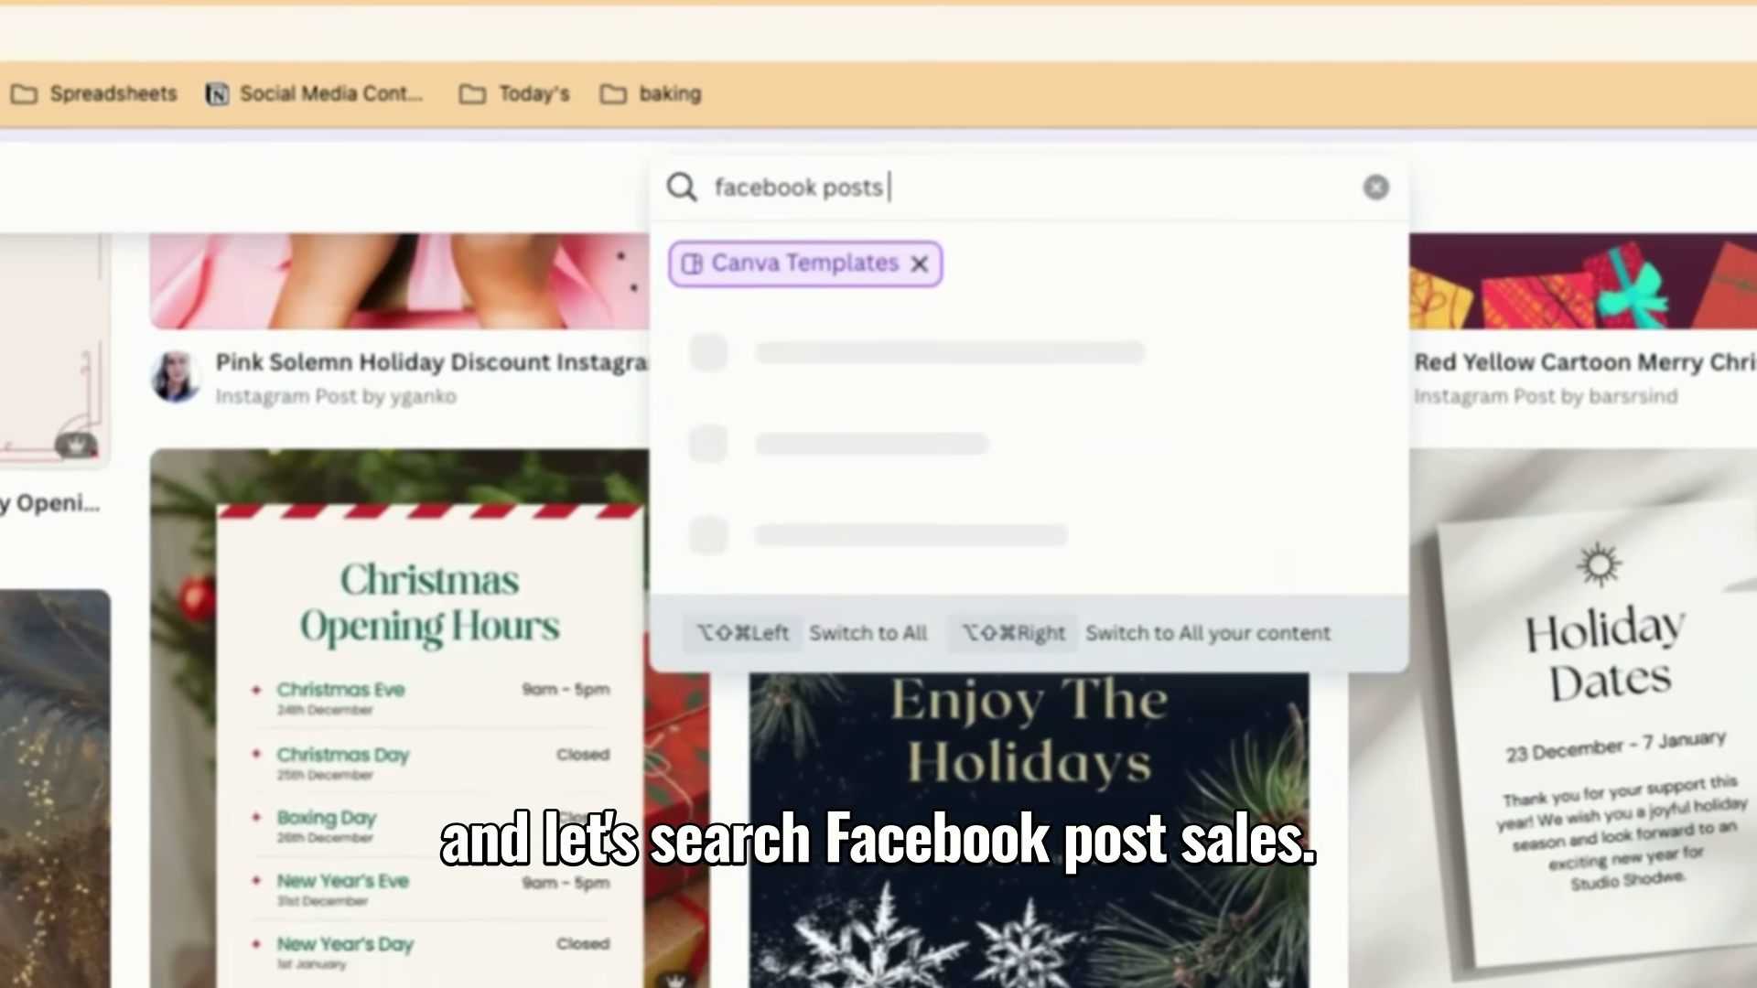
pyautogui.write('sales')
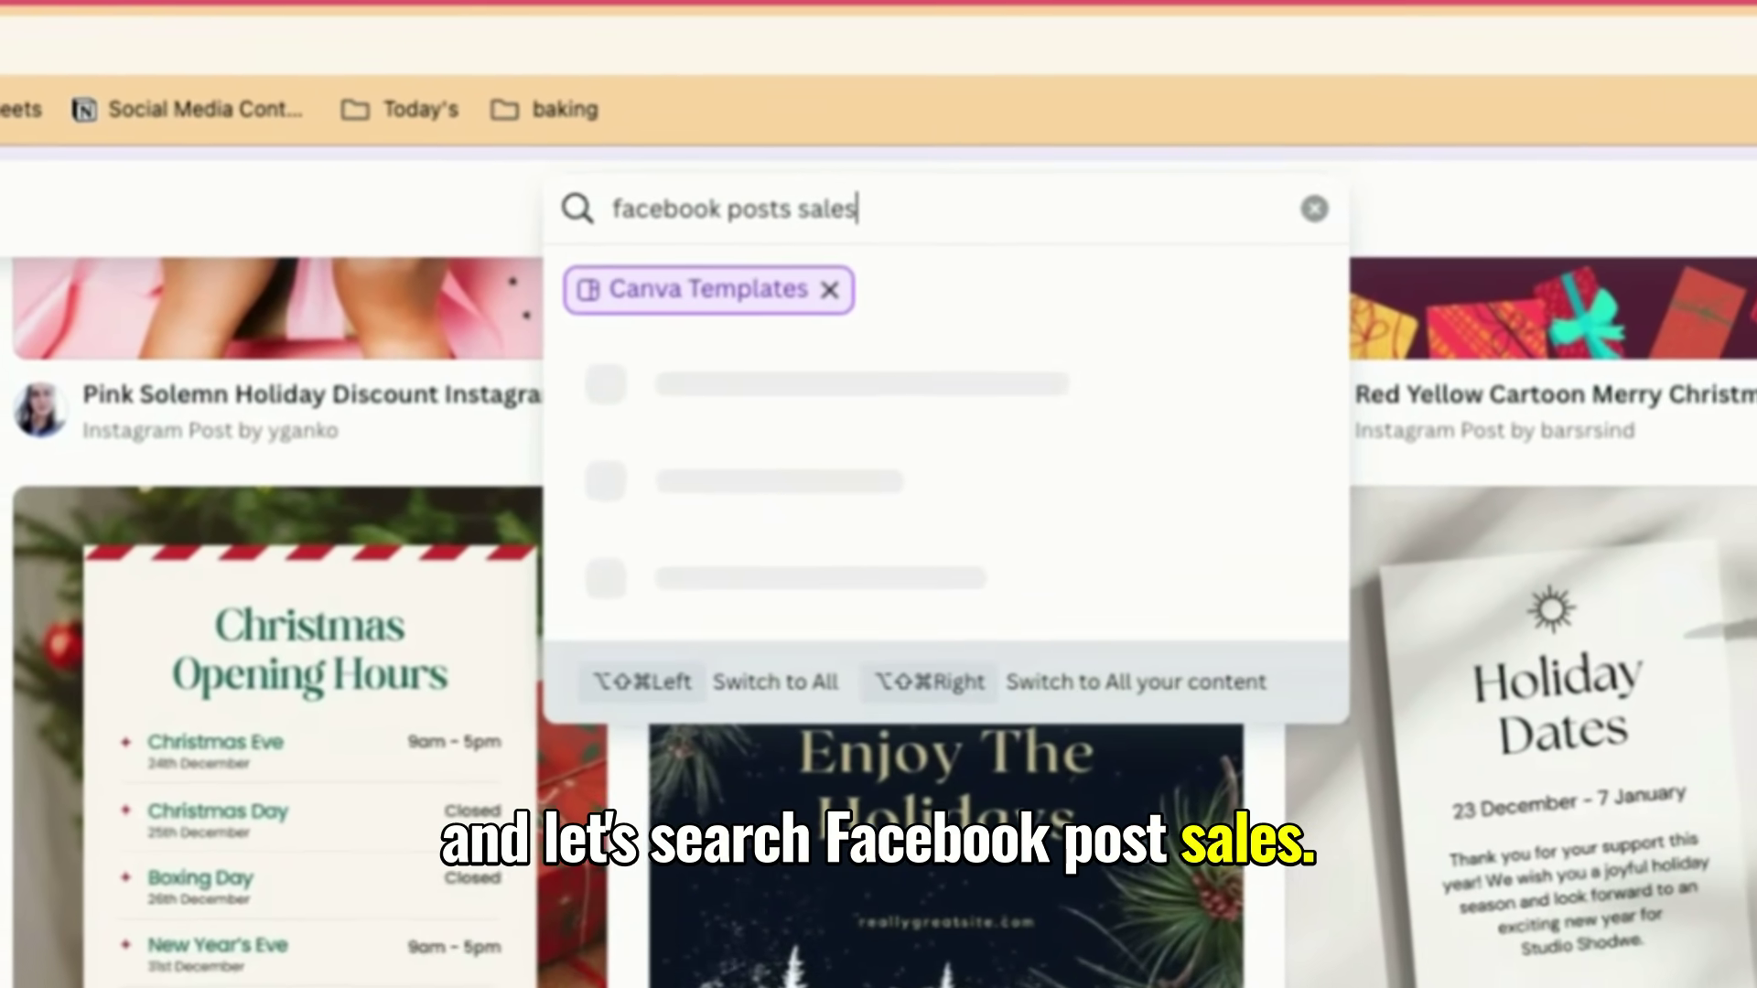
pyautogui.press('Return')
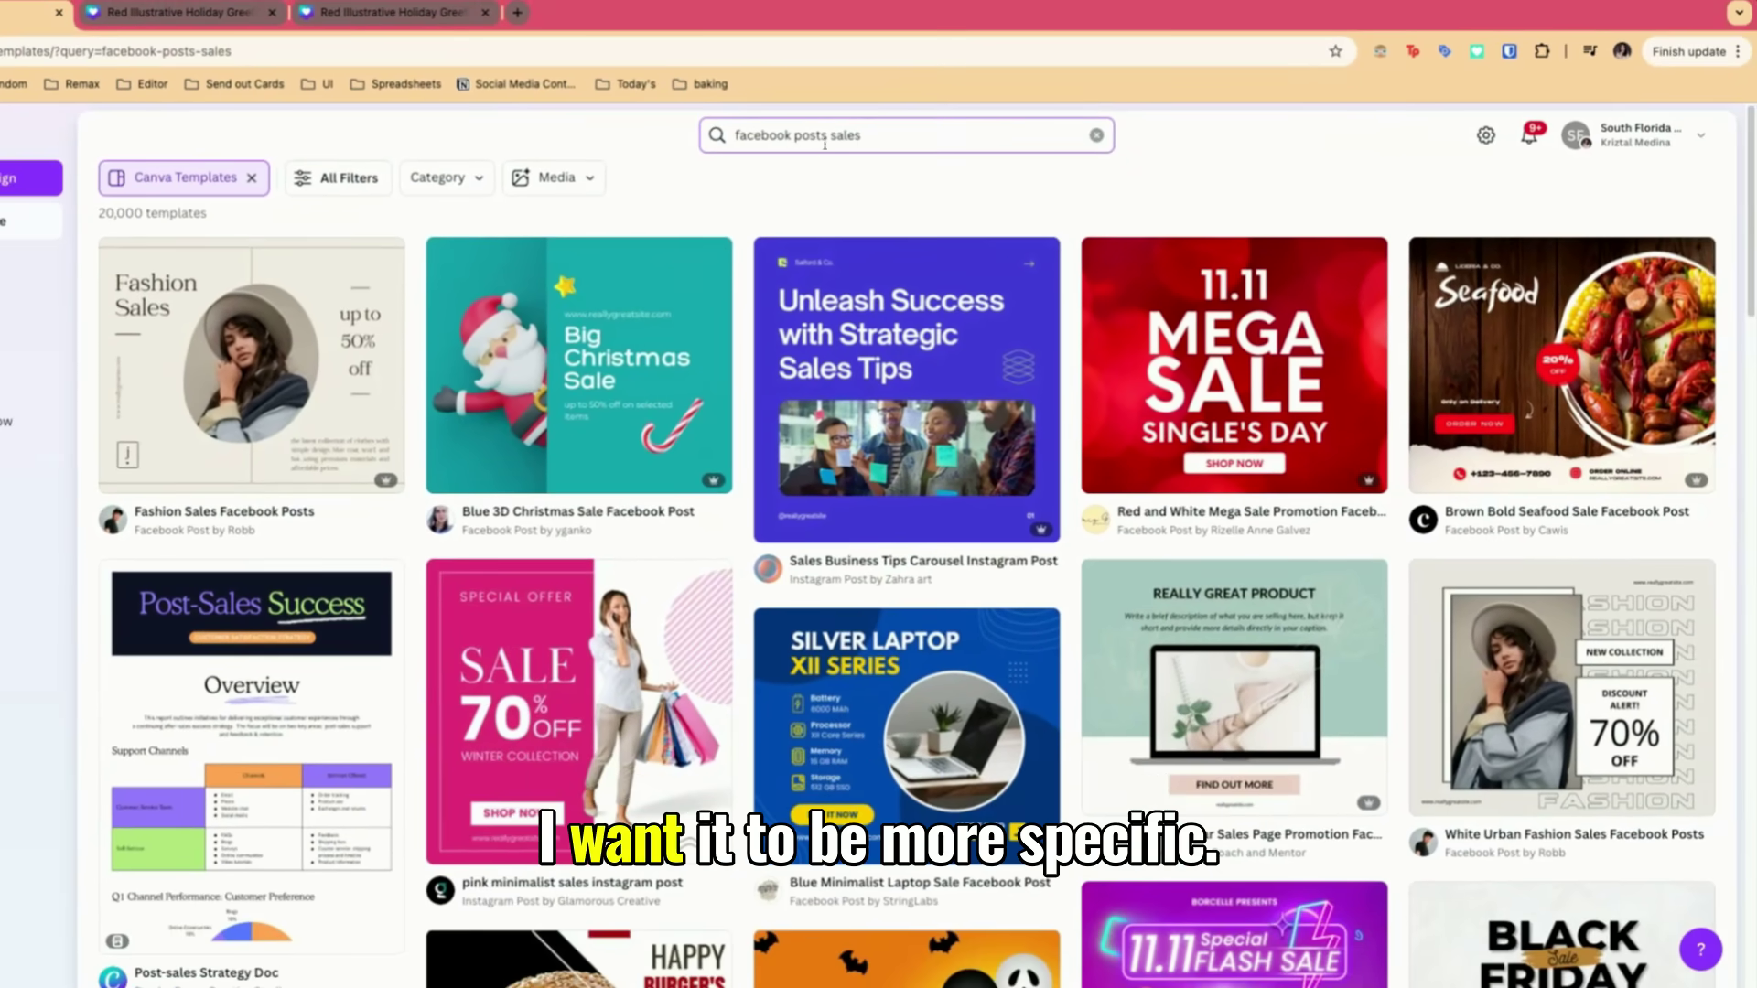
# Narrow the template search to "facebook posts holiday sales"
pyautogui.click(829, 135)
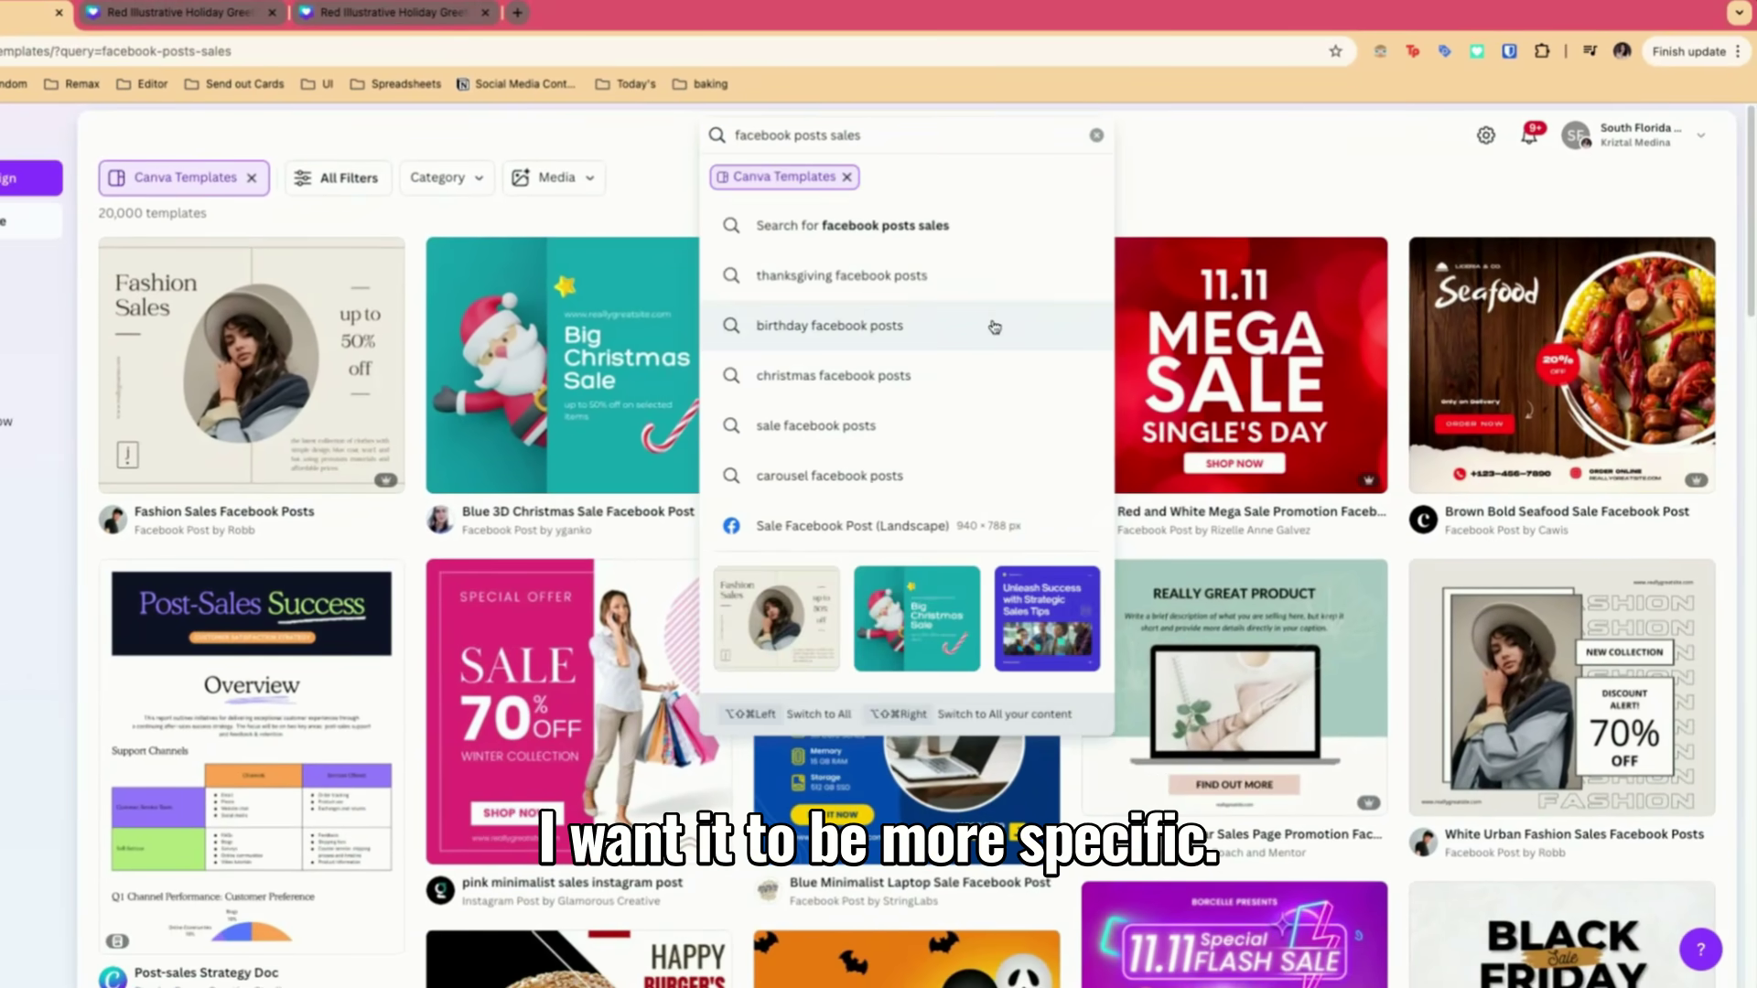
pyautogui.write('holidau')
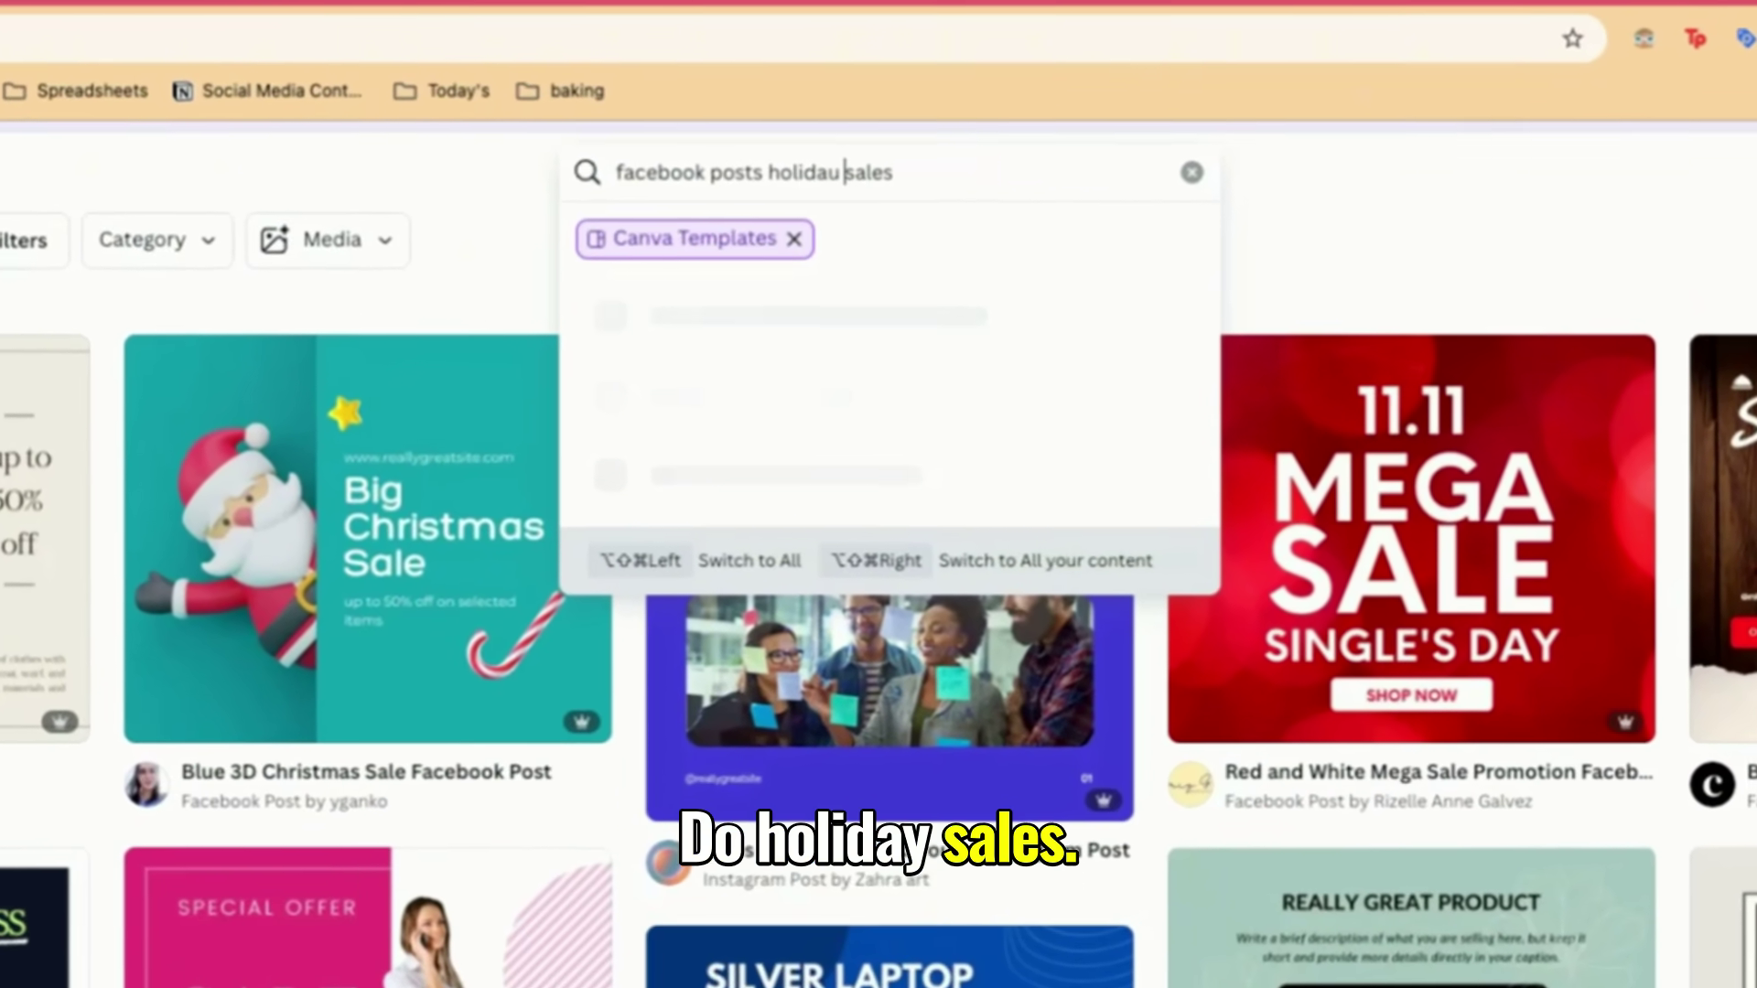
pyautogui.press('BackSpace')
pyautogui.press('BackSpace')
pyautogui.write('y')
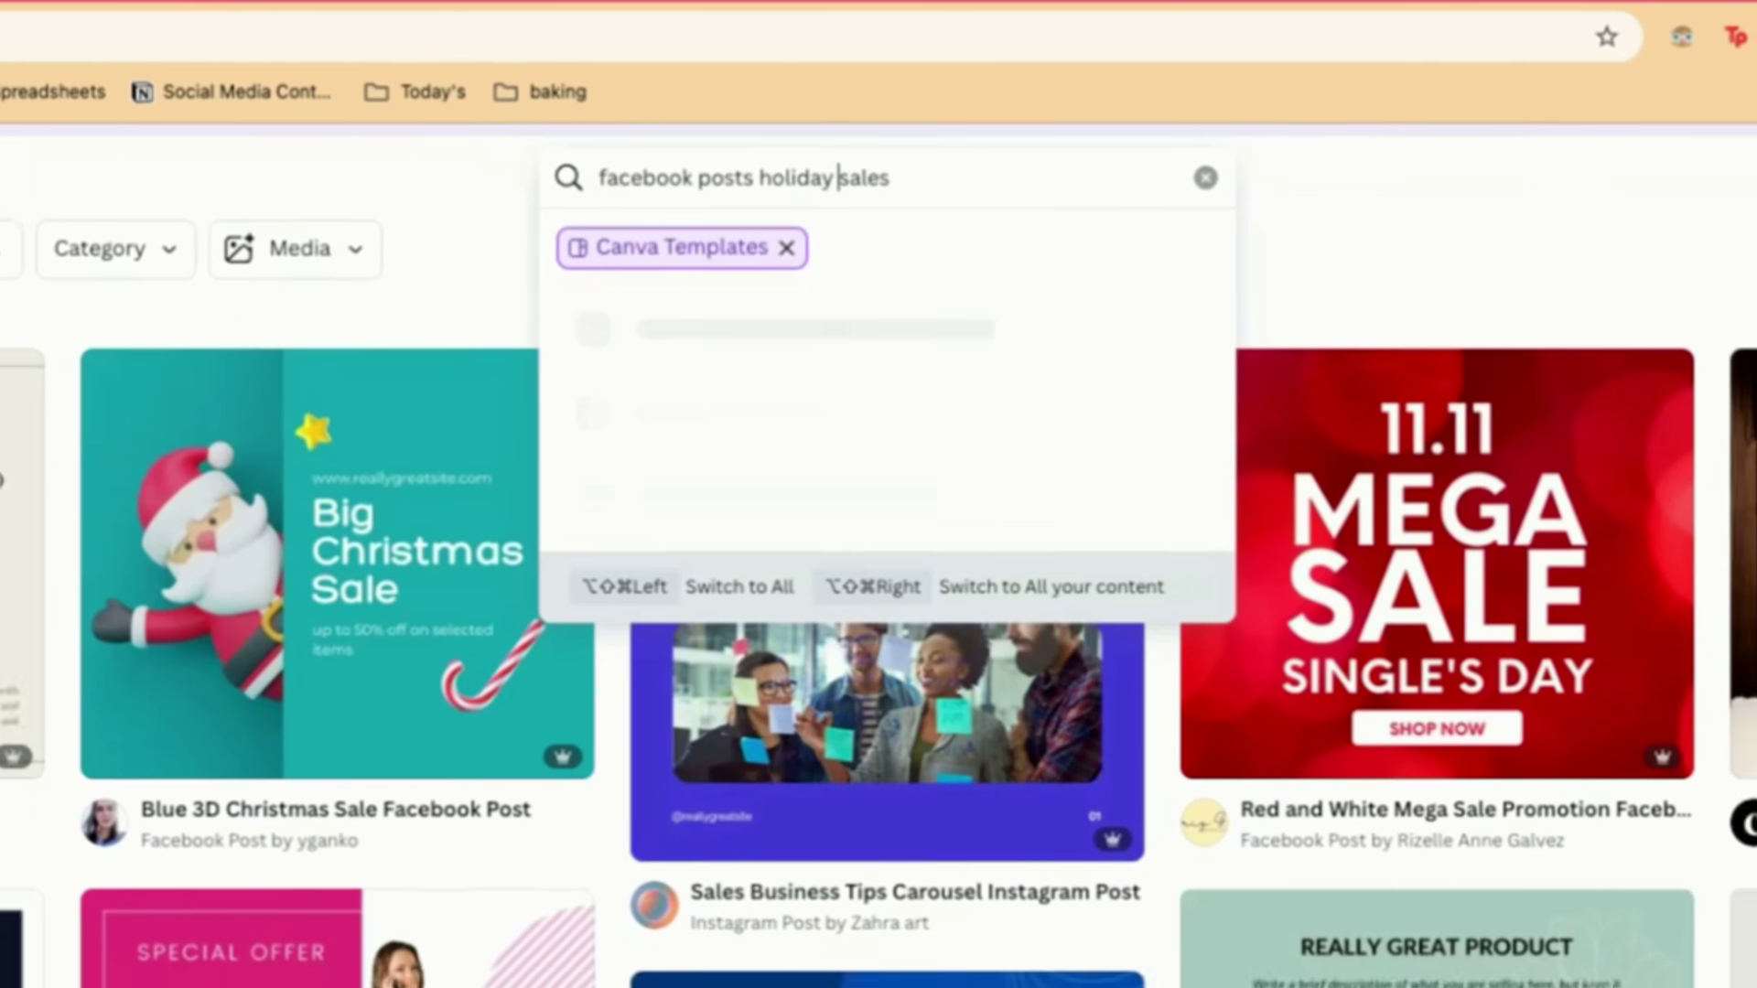
pyautogui.press('Return')
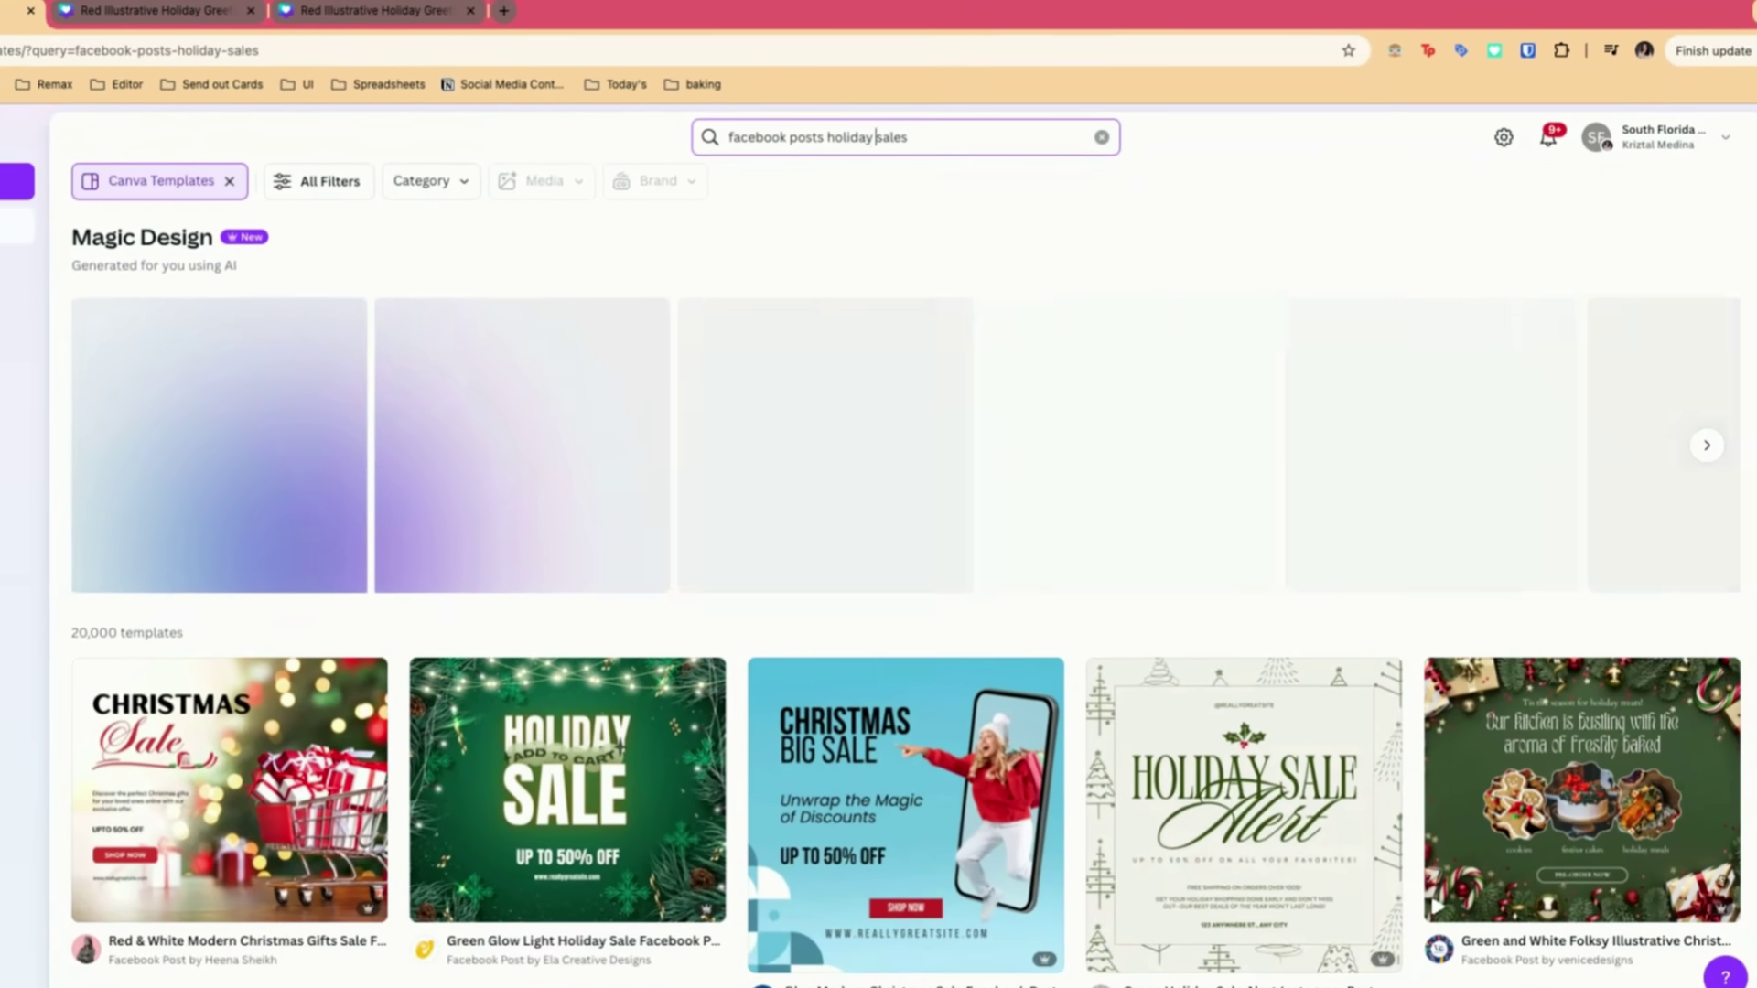
# Find the cream Holiday Sale template with string lights and gift boxes among the results and open its preview
pyautogui.scroll(-2, 921, 596)
pyautogui.scroll(-3, 921, 596)
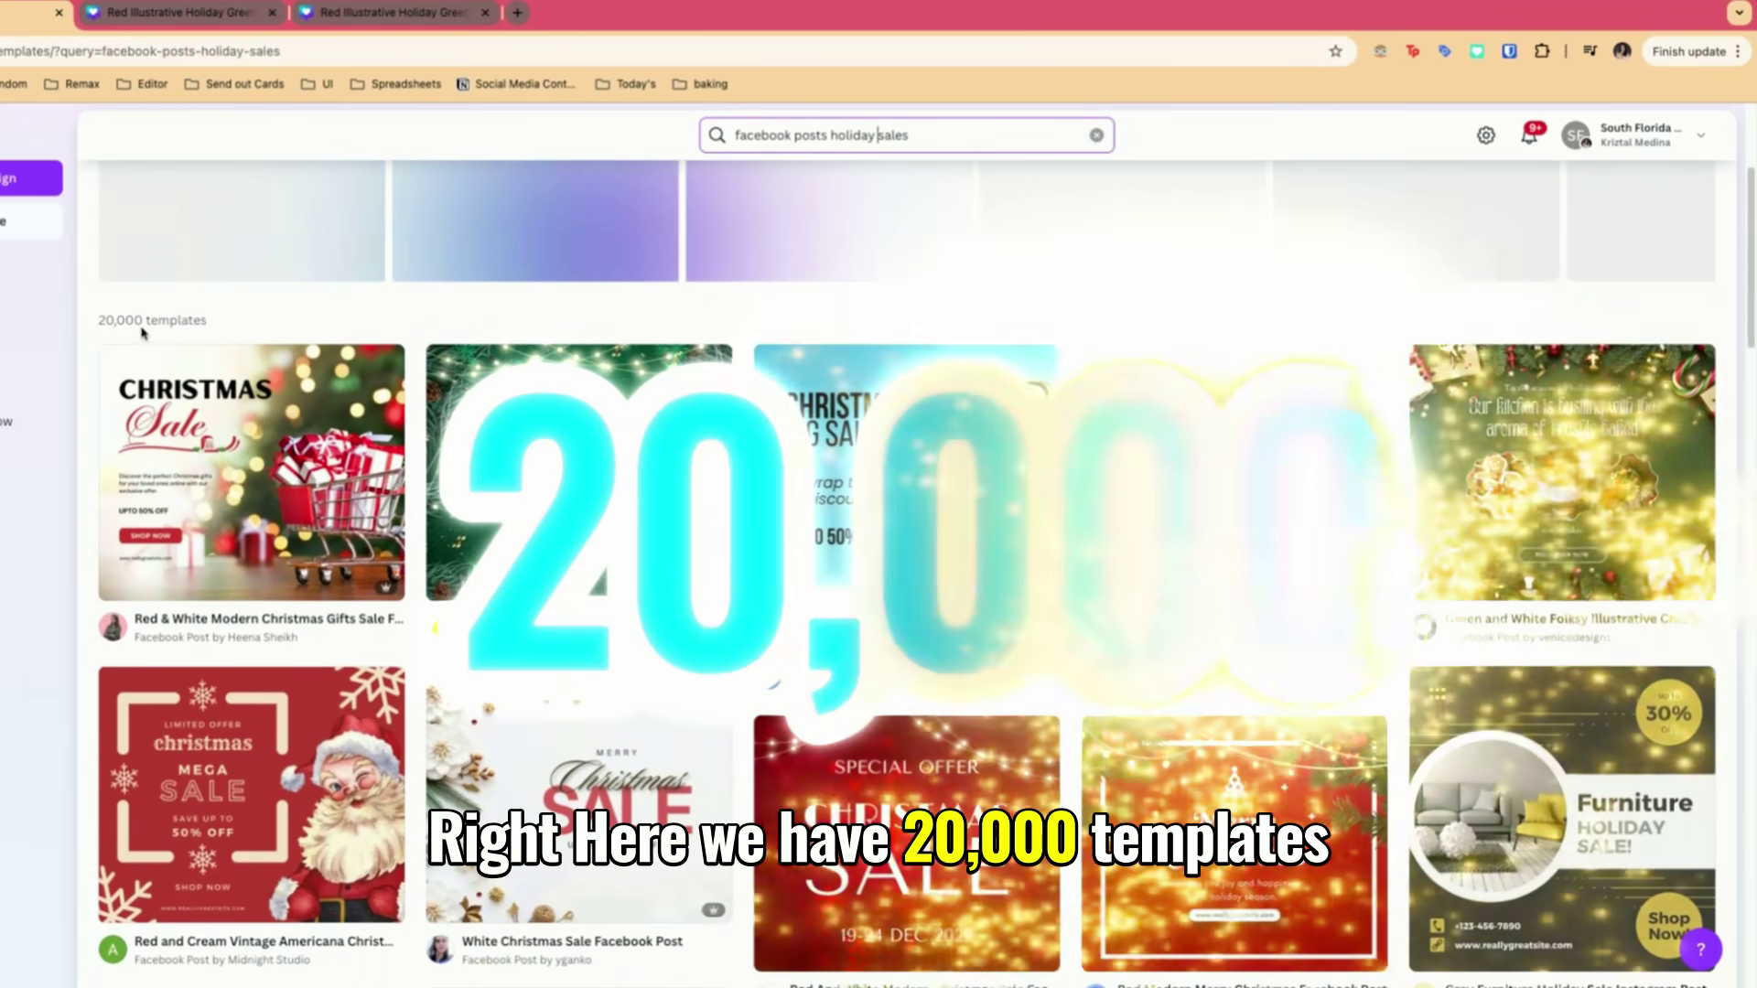
pyautogui.scroll(-2, 915, 659)
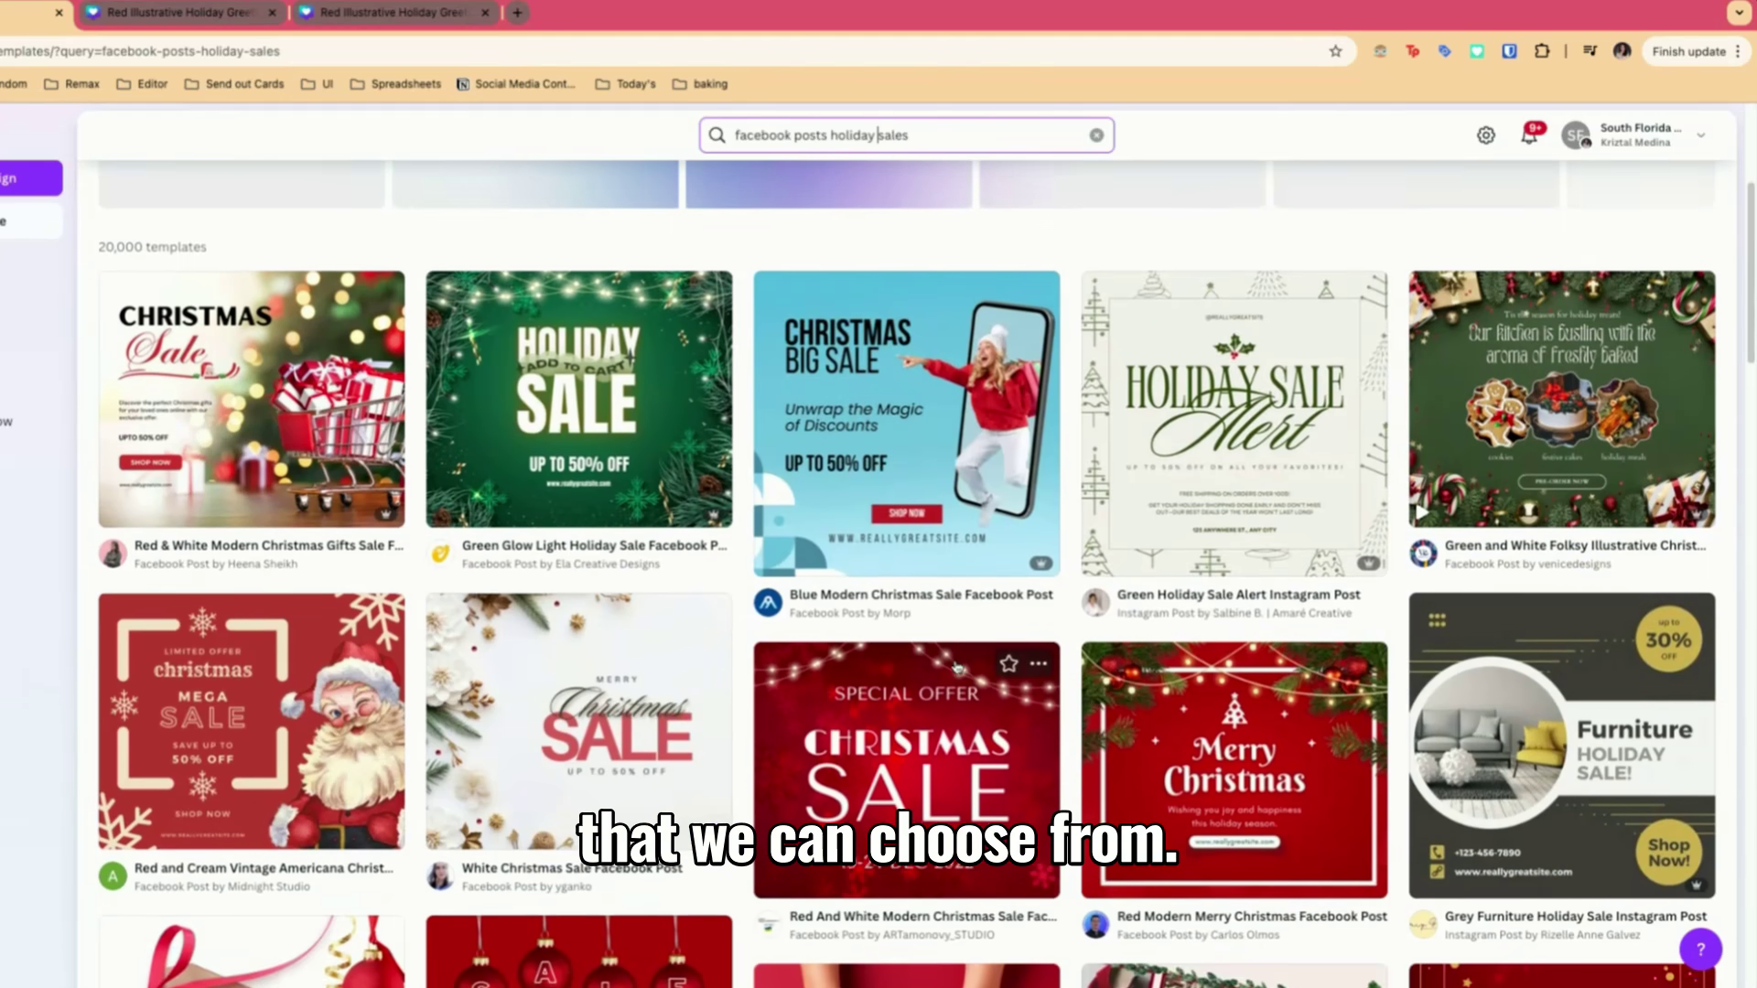
pyautogui.scroll(-4, 957, 666)
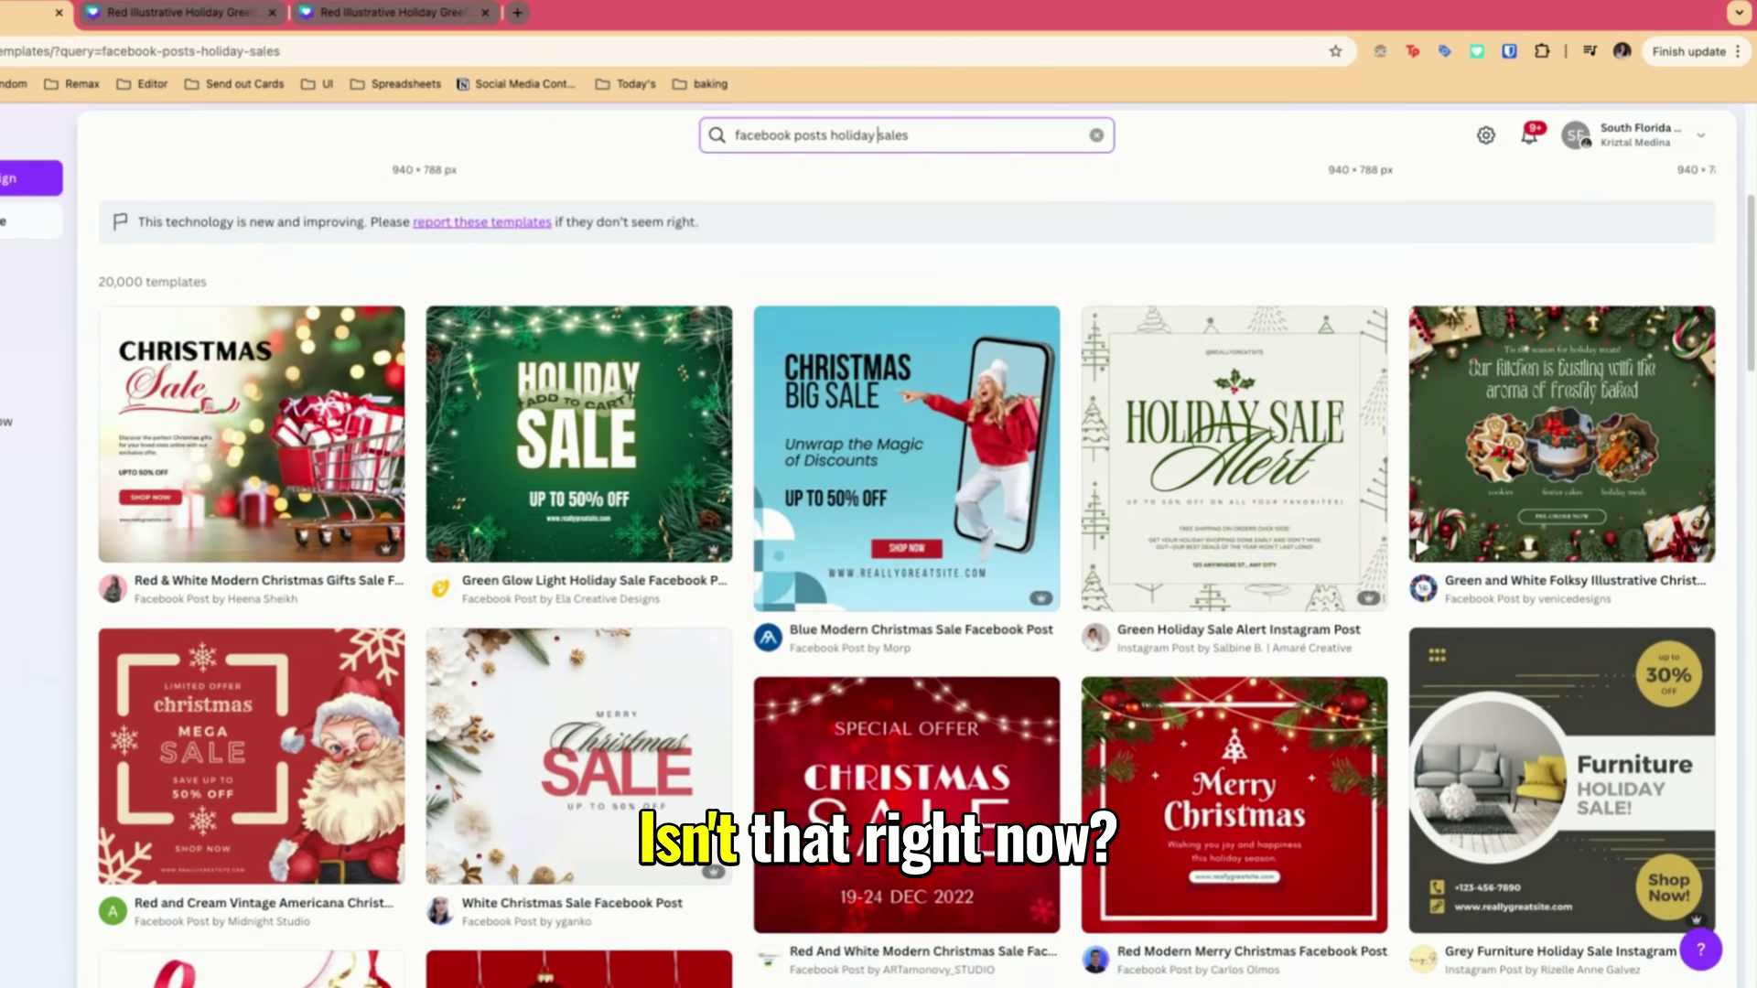
pyautogui.scroll(-2, 469, 472)
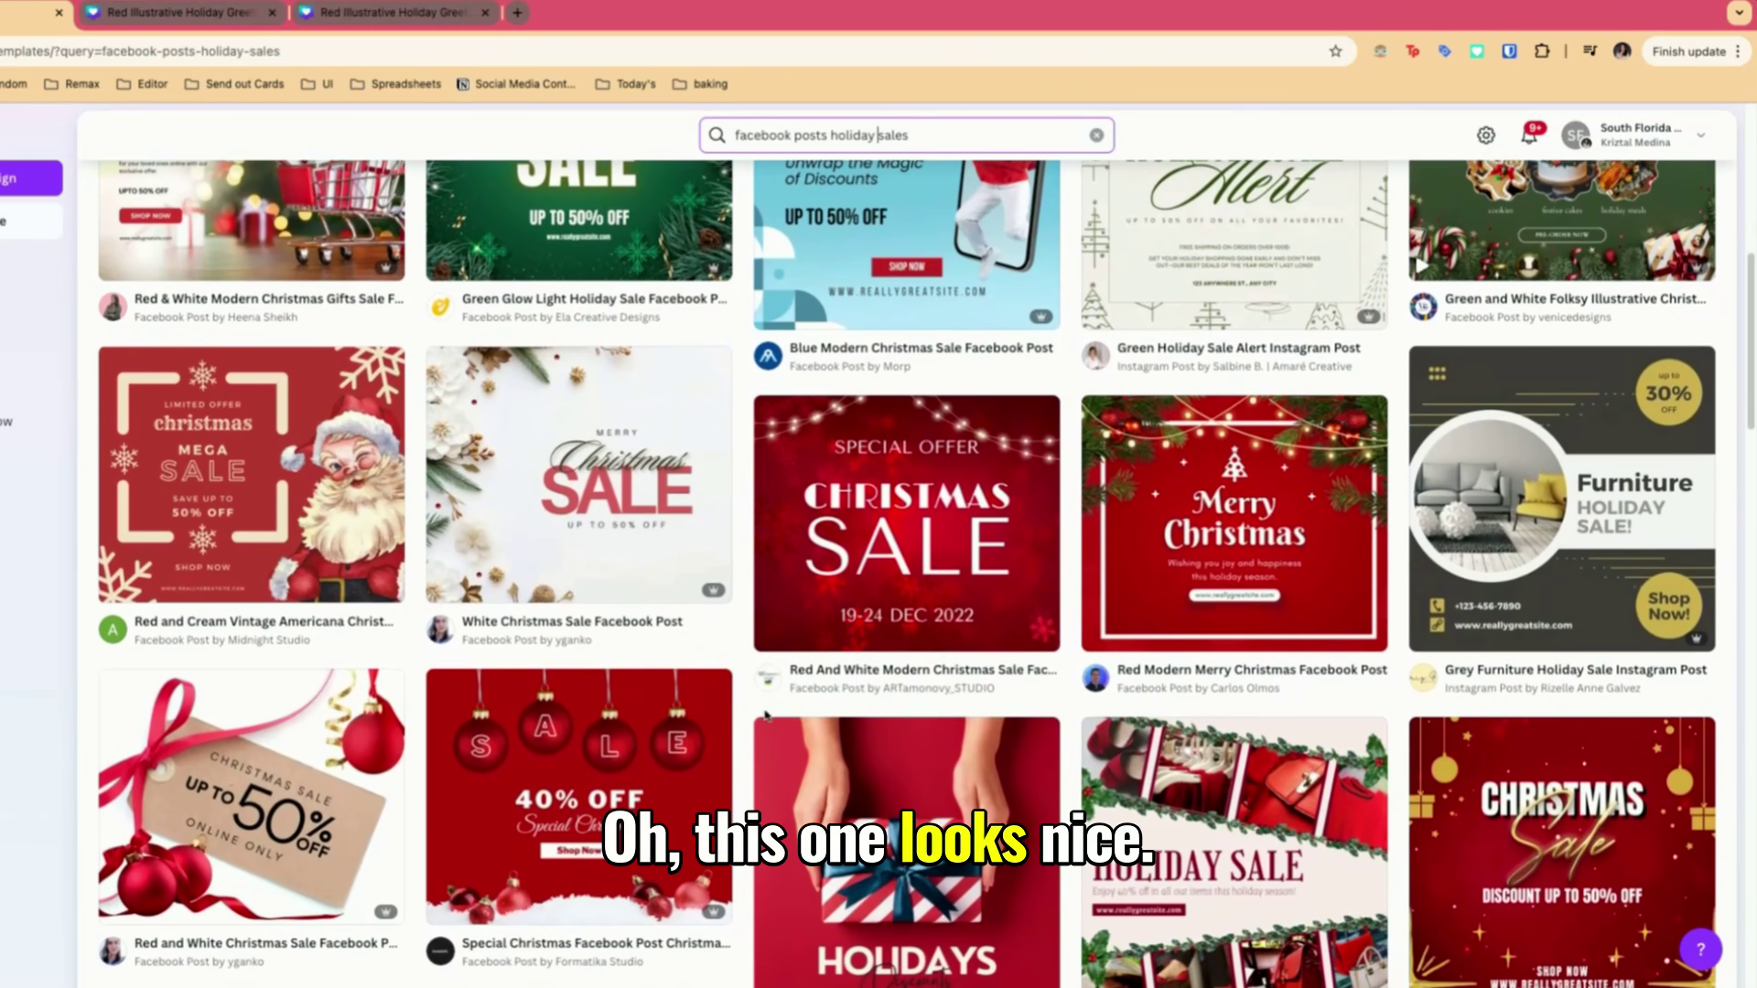
pyautogui.scroll(-5, 767, 716)
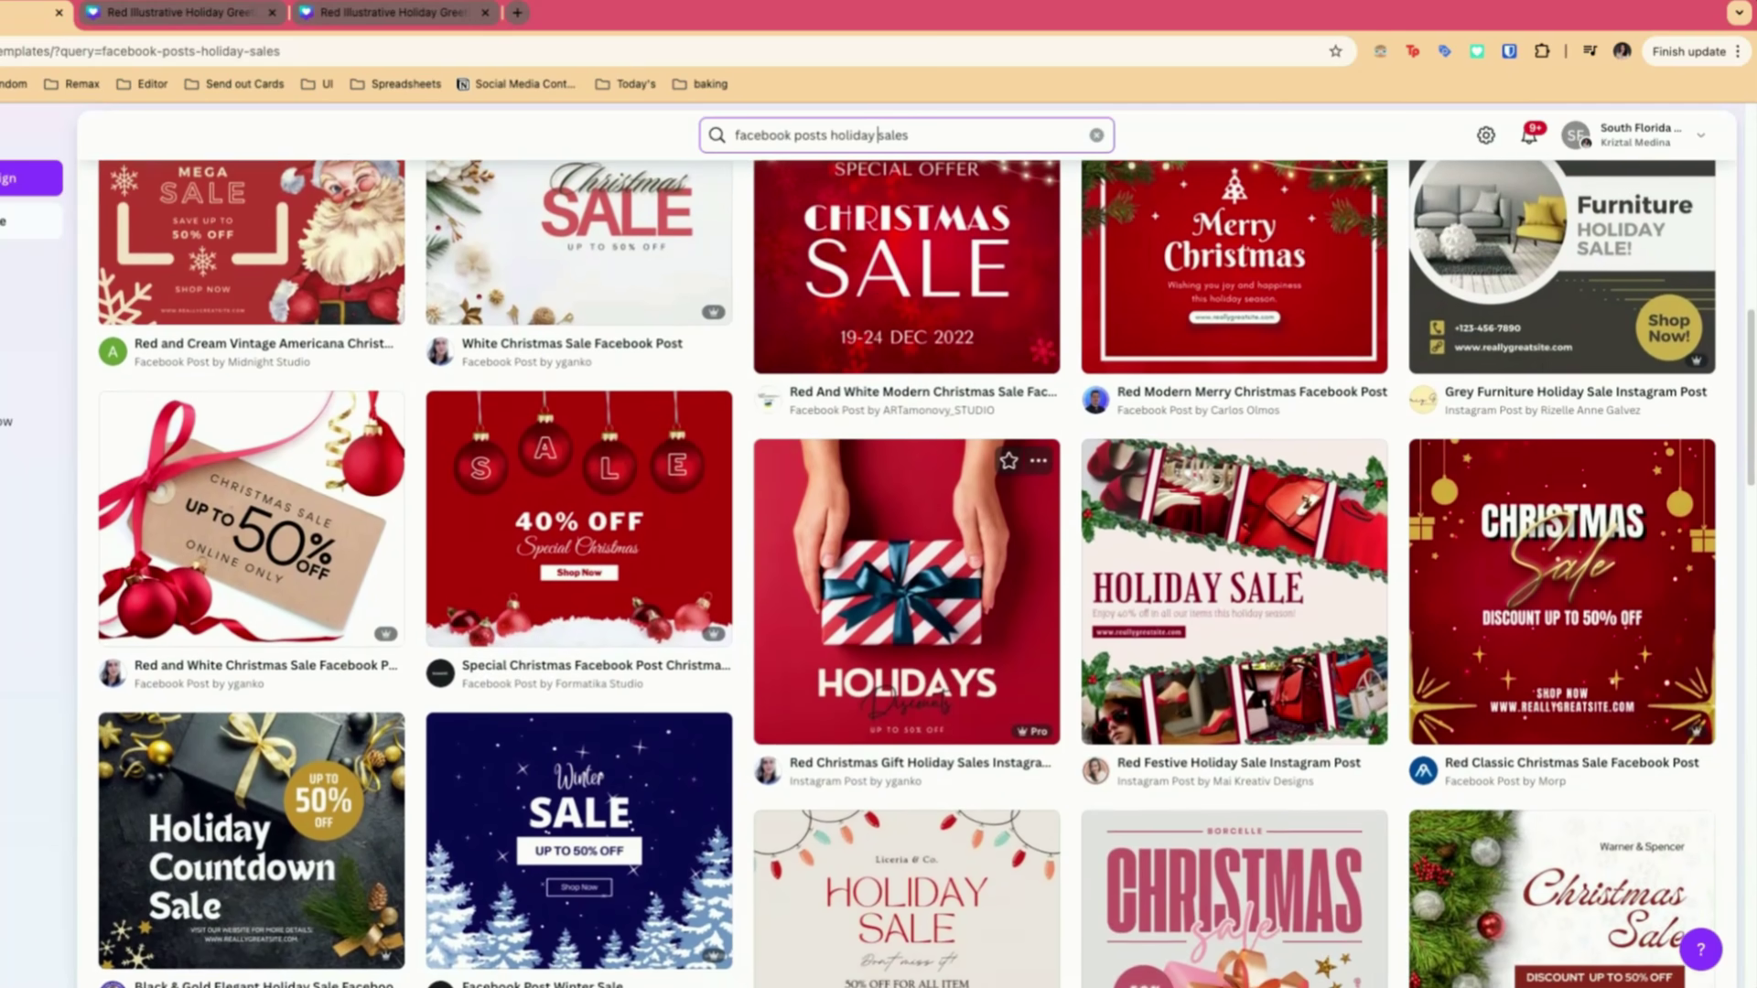
pyautogui.scroll(-3, 906, 714)
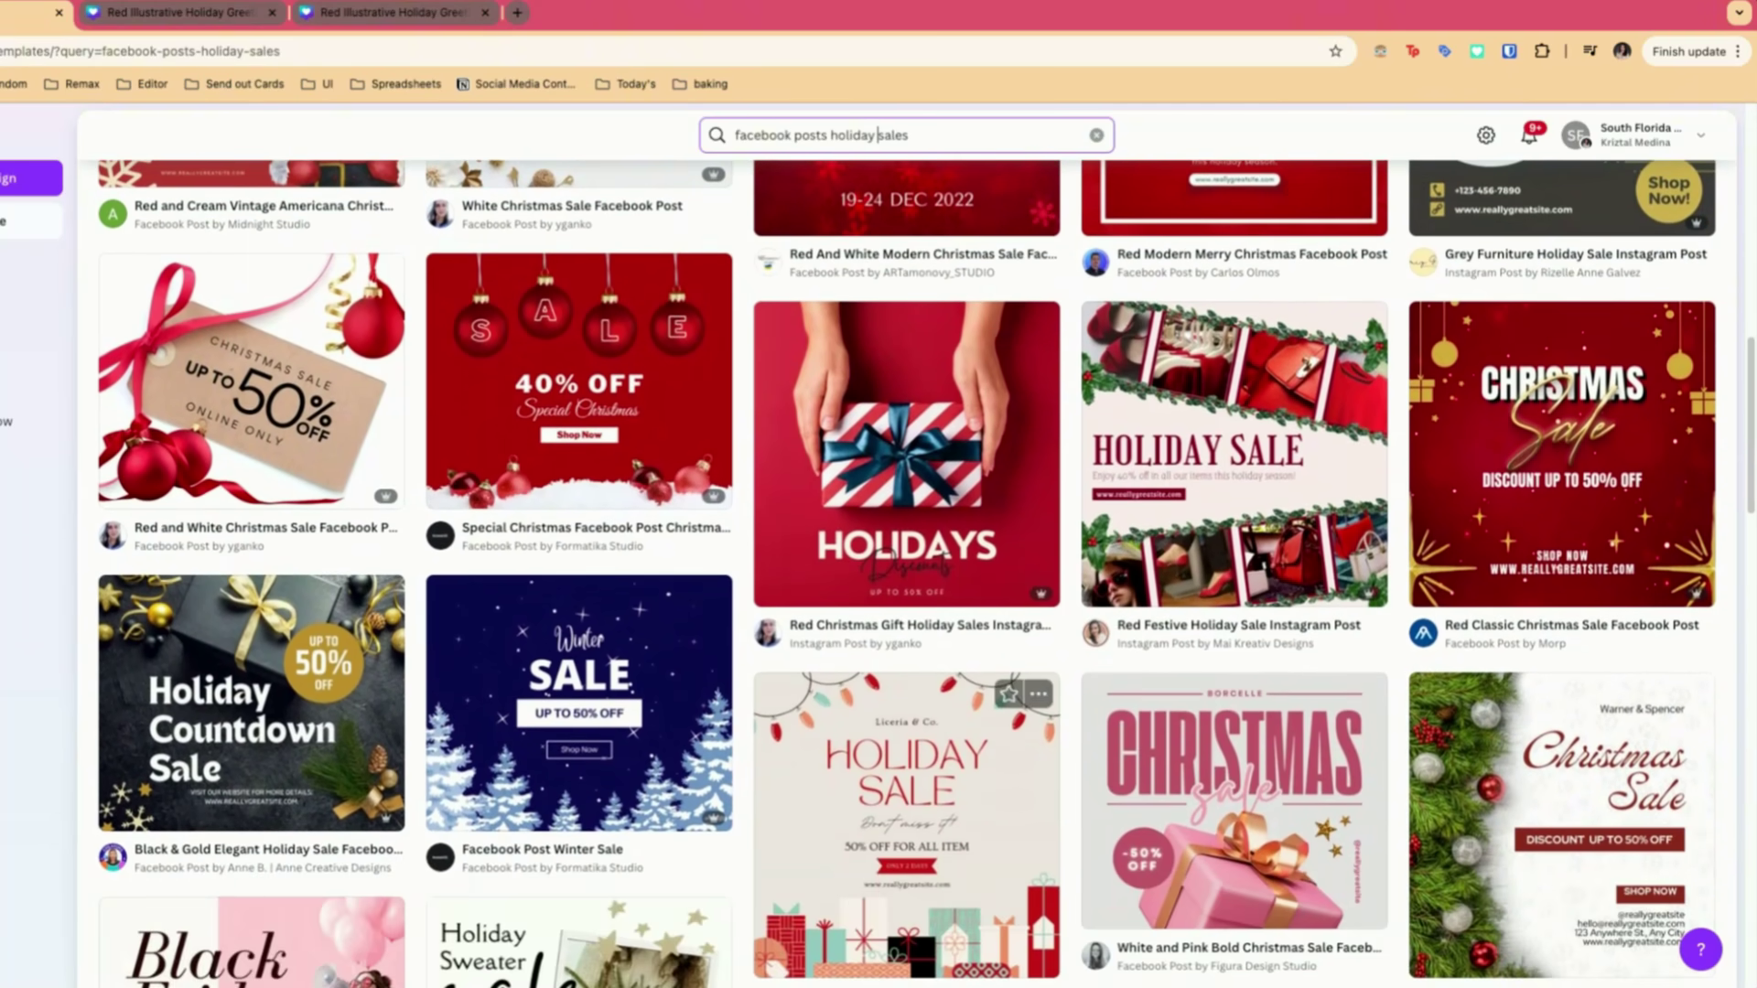
pyautogui.click(906, 787)
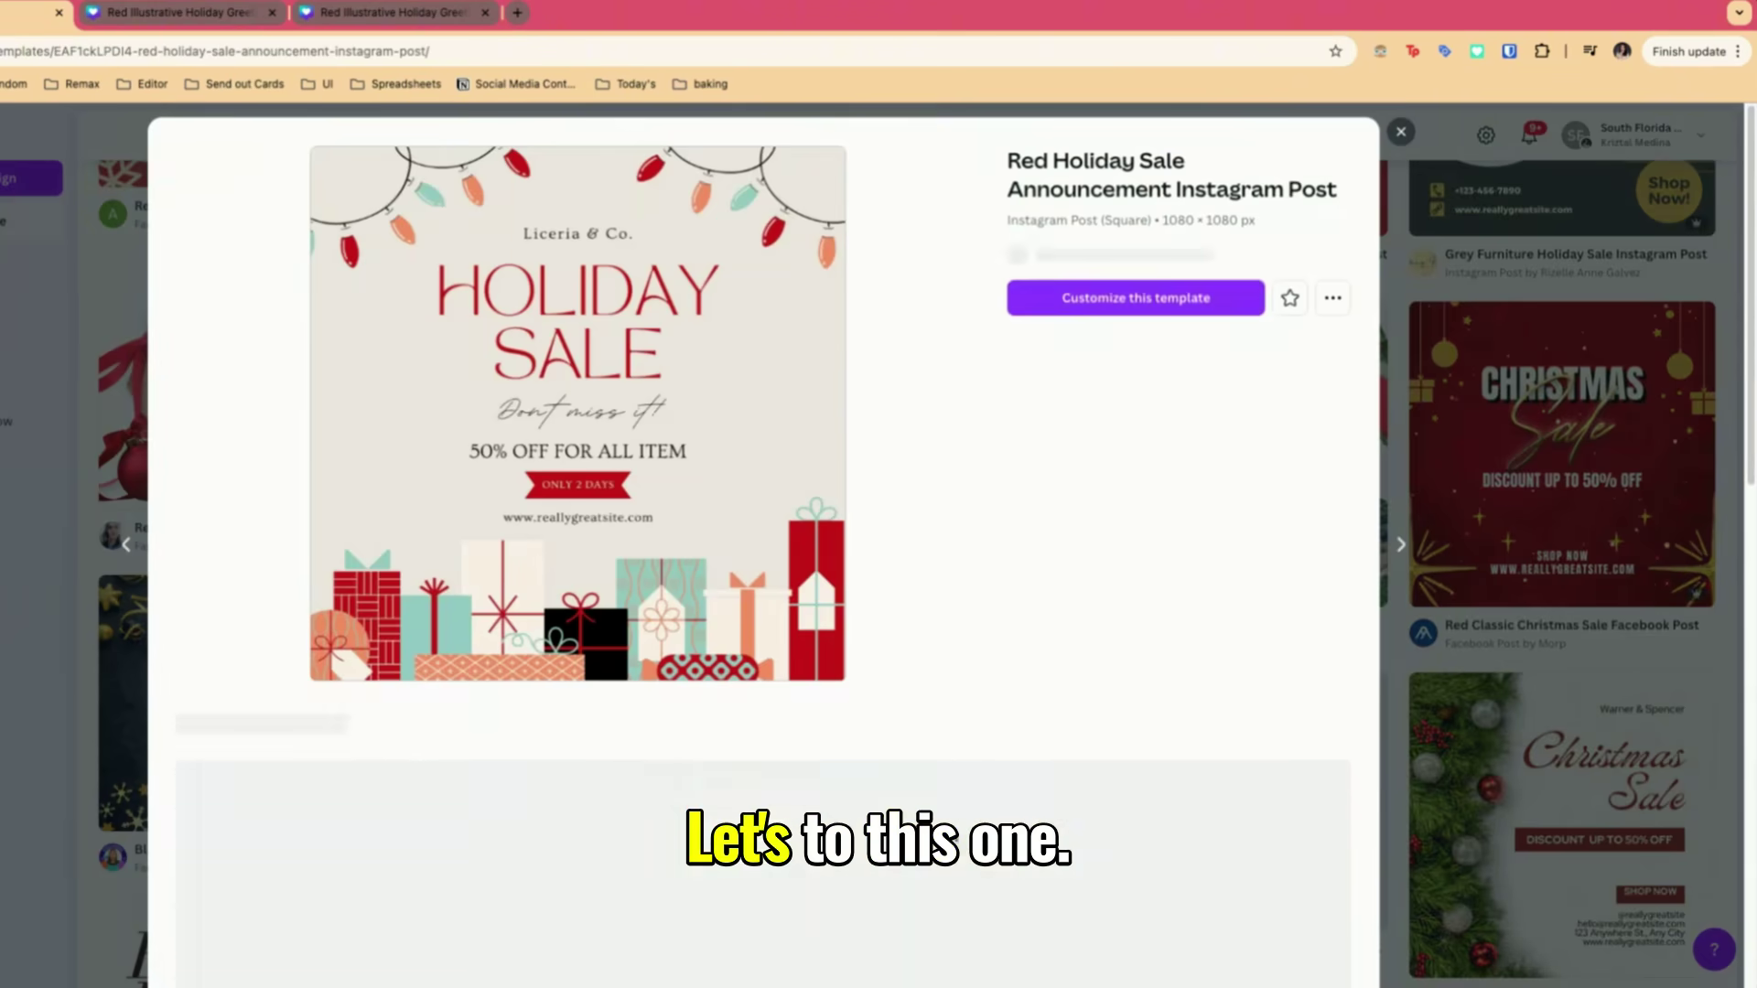
# Look over the similar designs, and open the Red Holiday Sale Announcement Instagram Post for customizing
pyautogui.scroll(-6, 1006, 732)
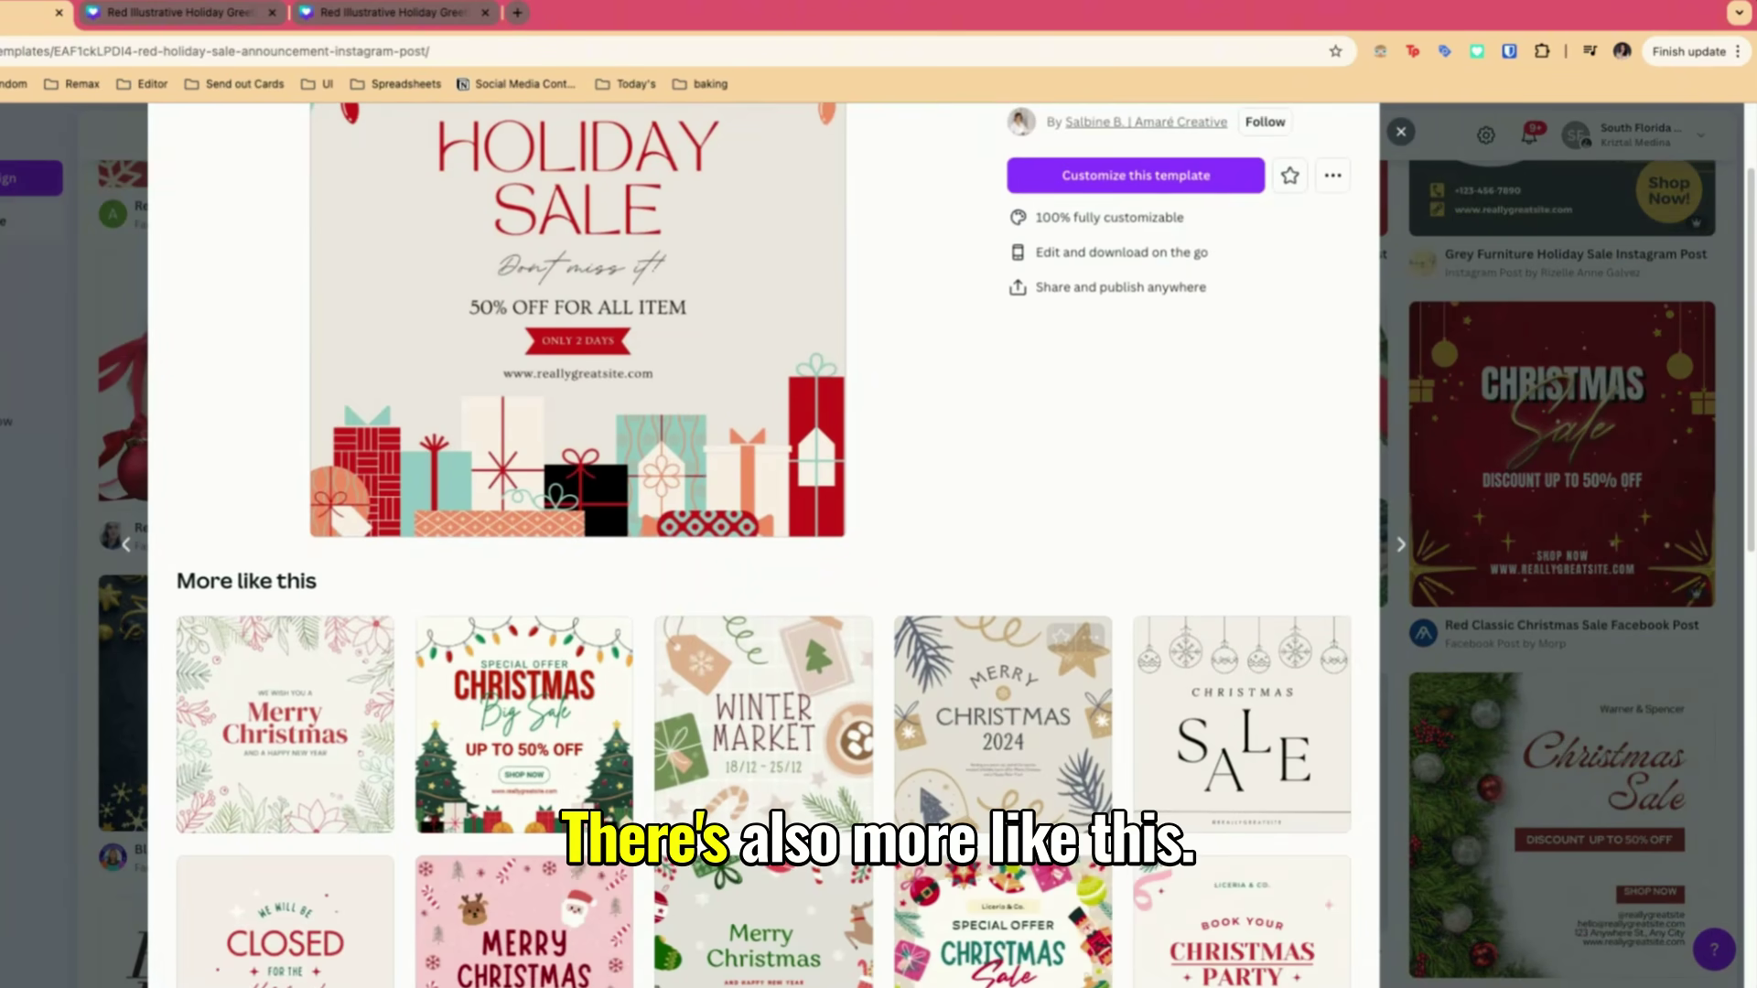
pyautogui.scroll(4, 1006, 732)
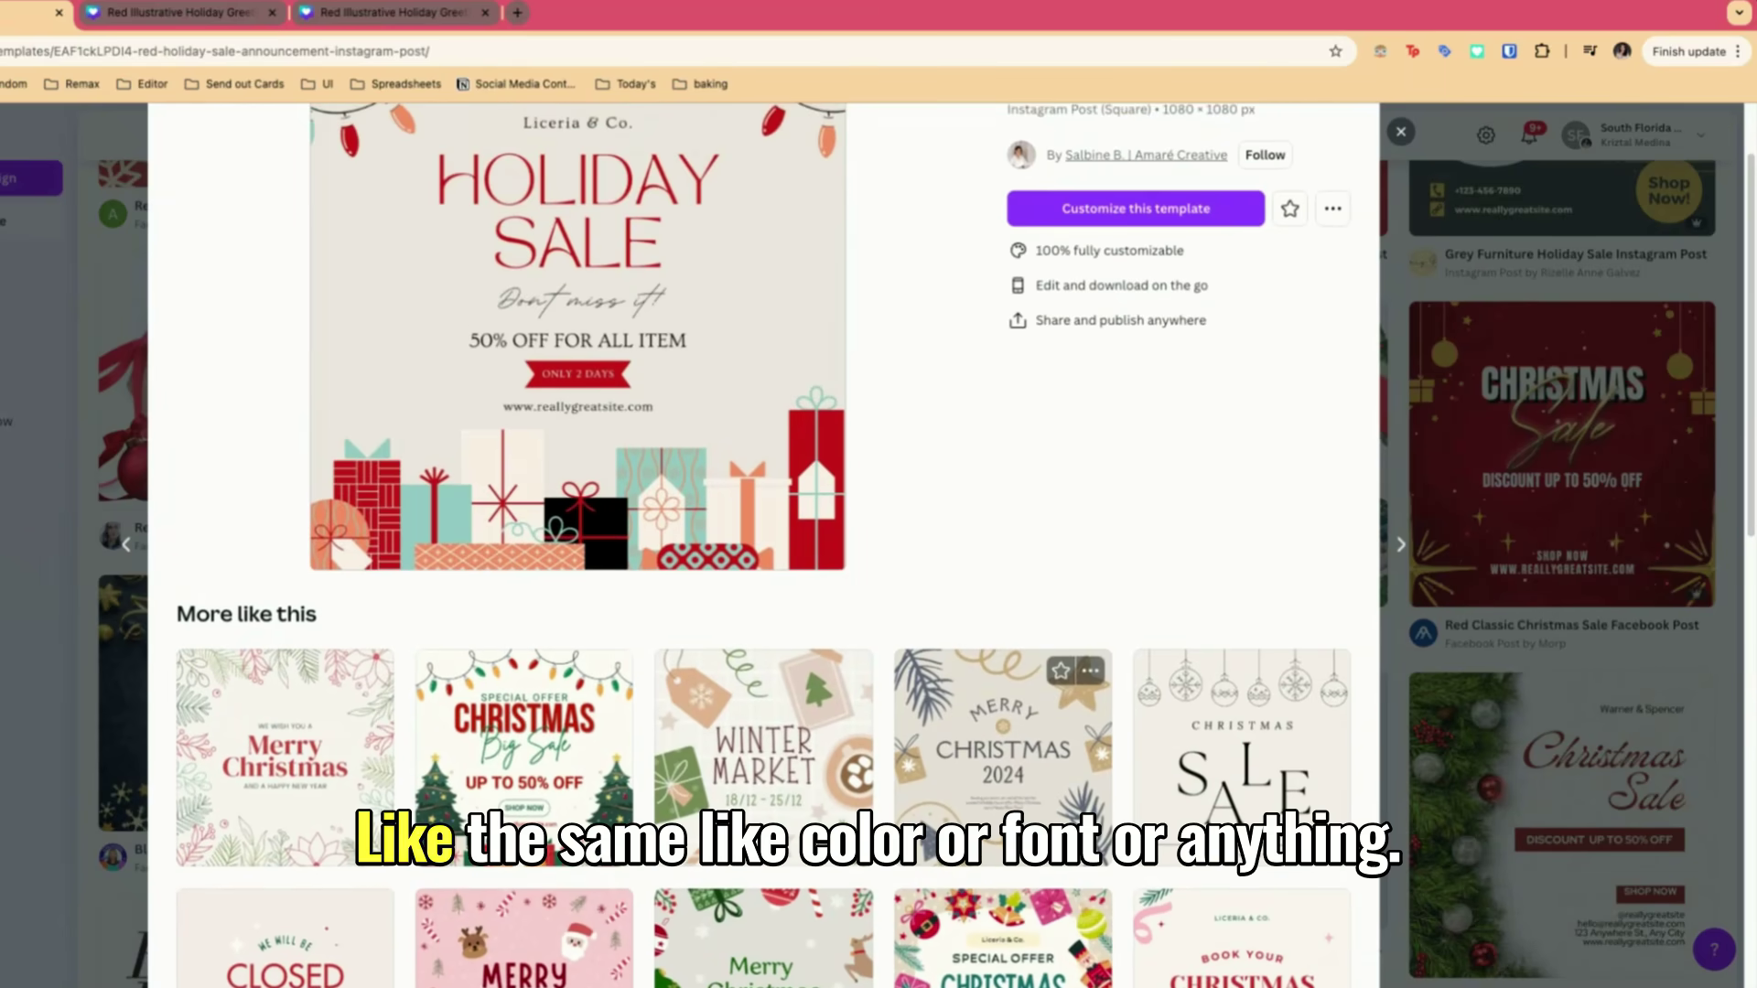
pyautogui.scroll(-2, 738, 586)
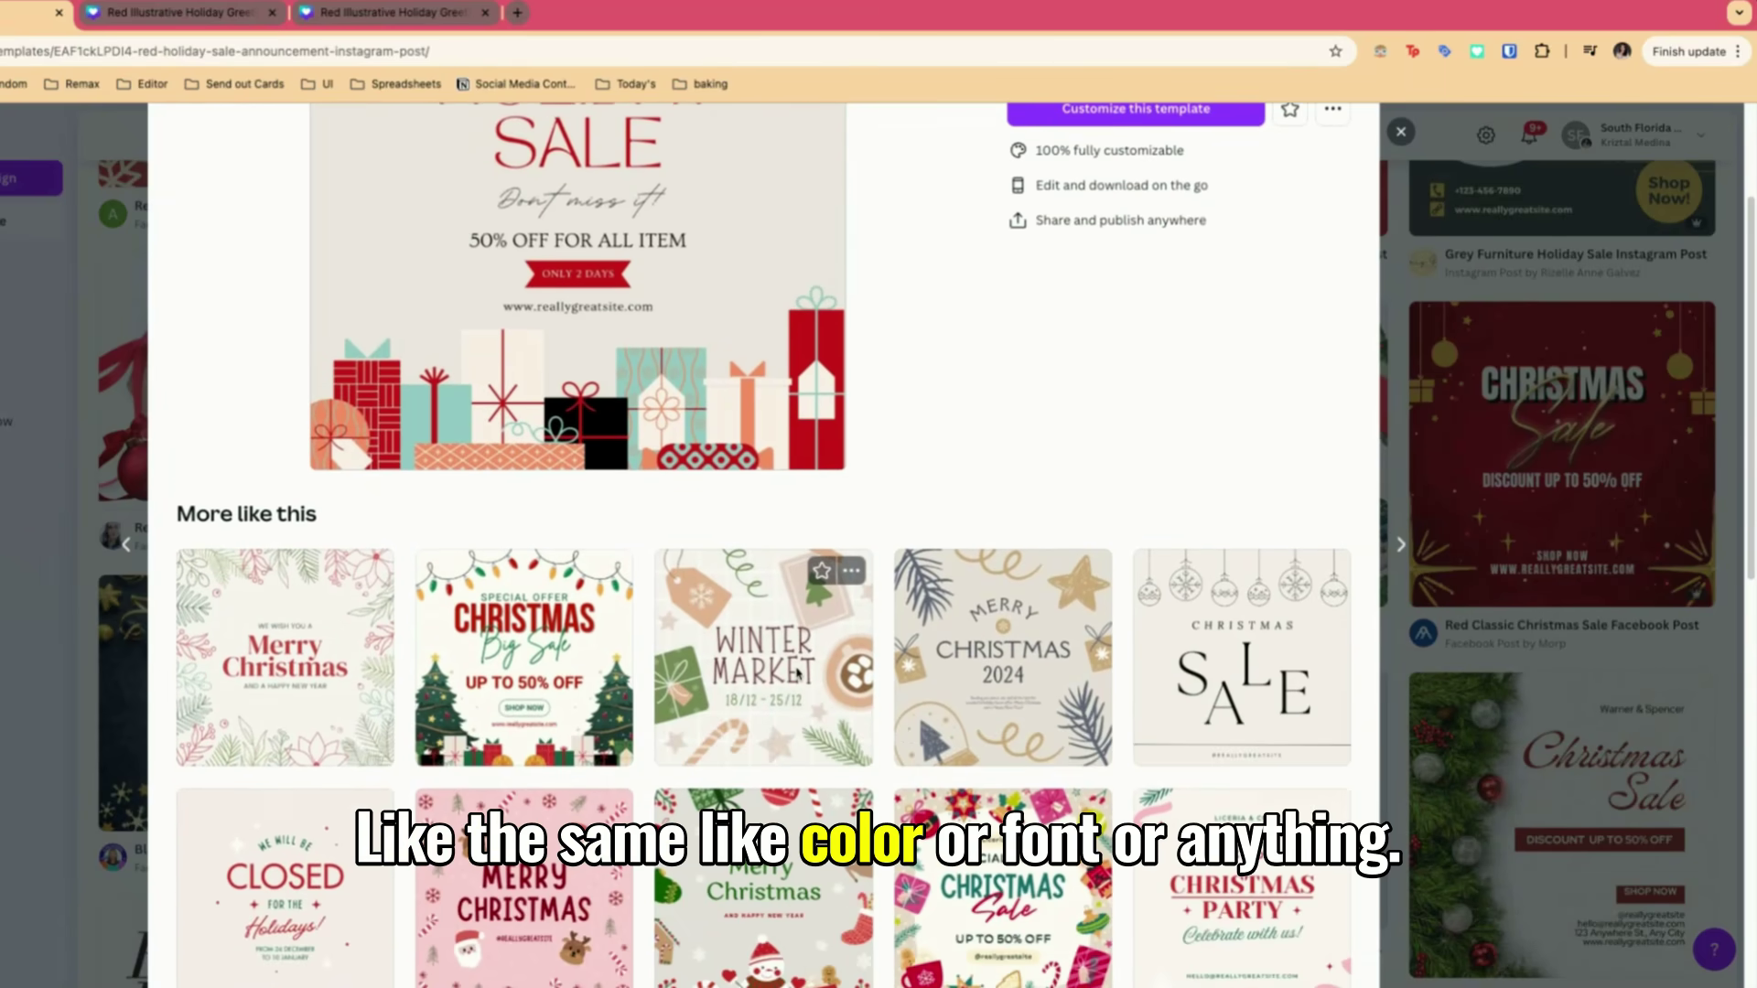
pyautogui.scroll(3, 811, 633)
pyautogui.scroll(-5, 819, 630)
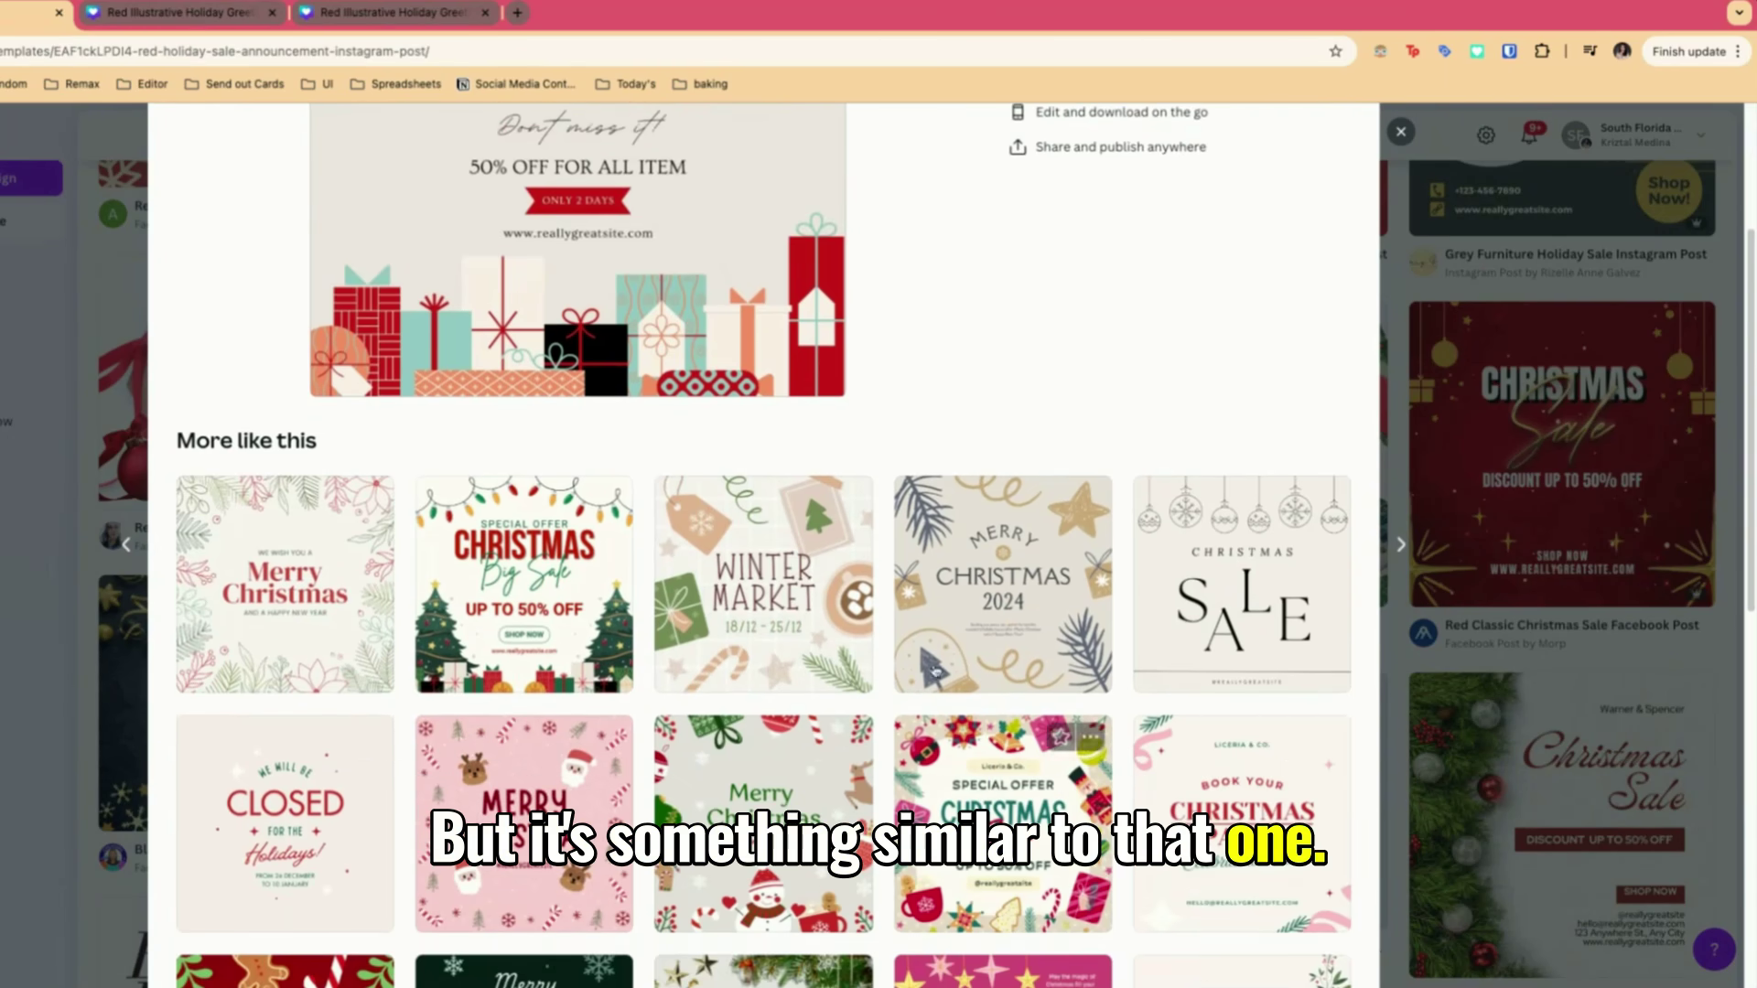
pyautogui.scroll(5, 910, 709)
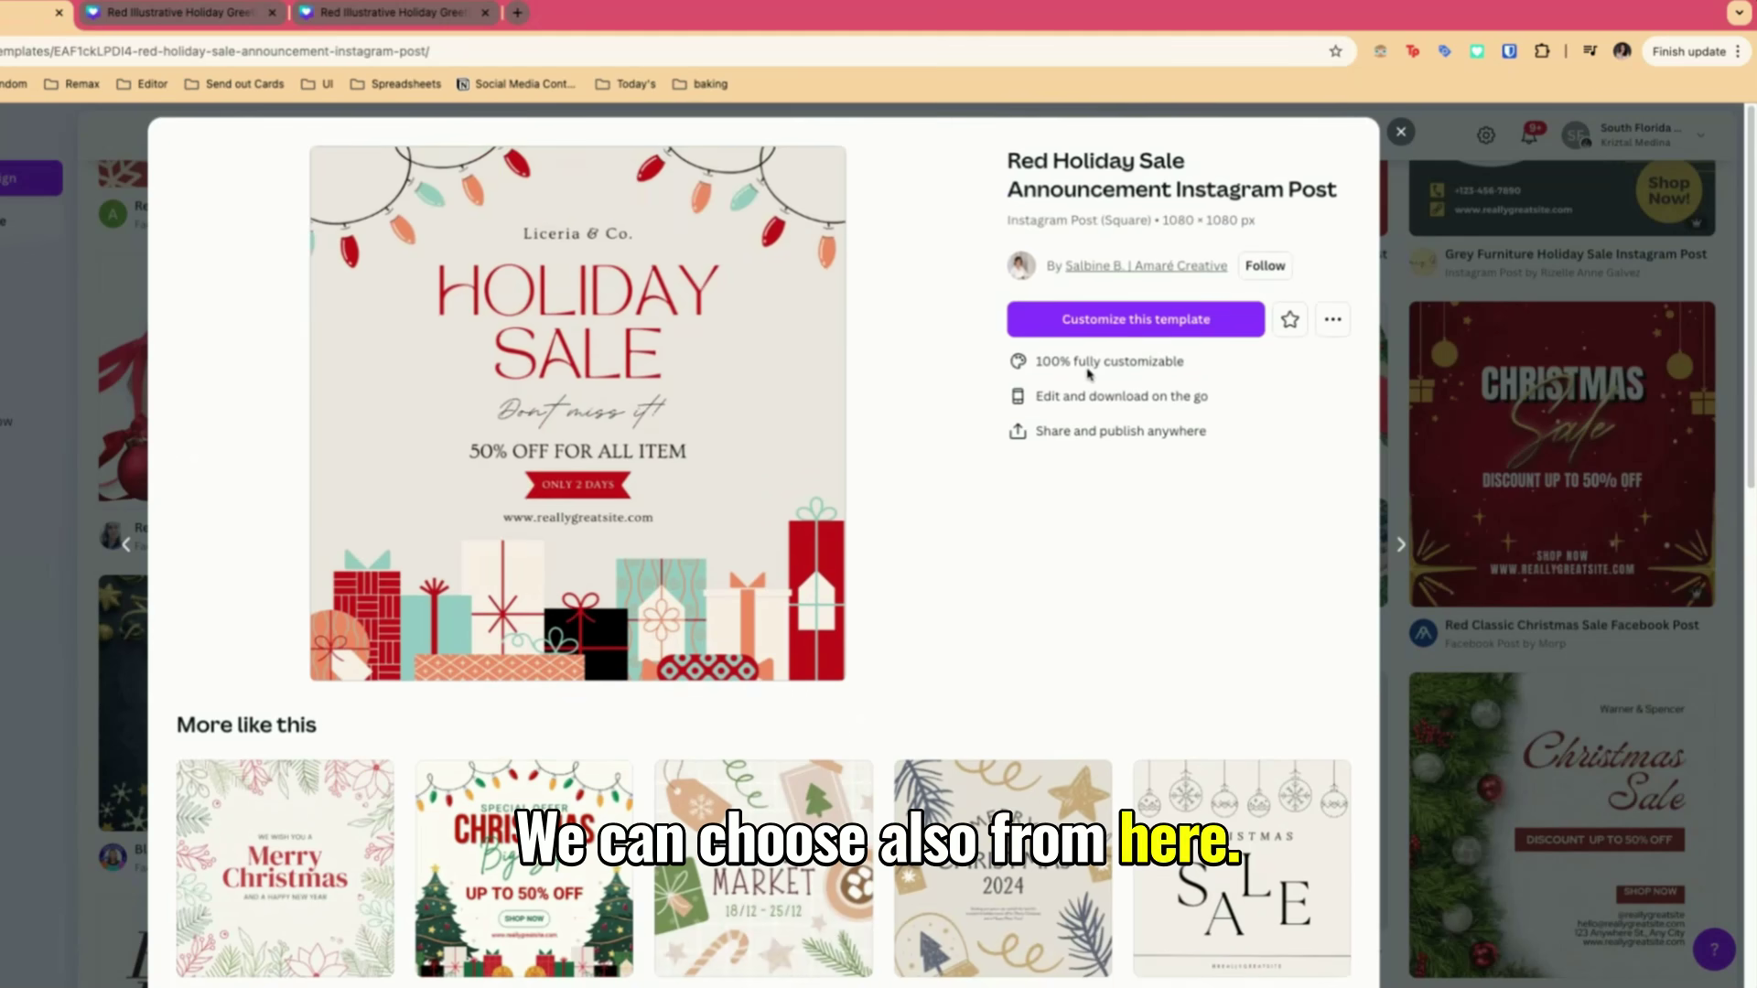
pyautogui.click(1112, 333)
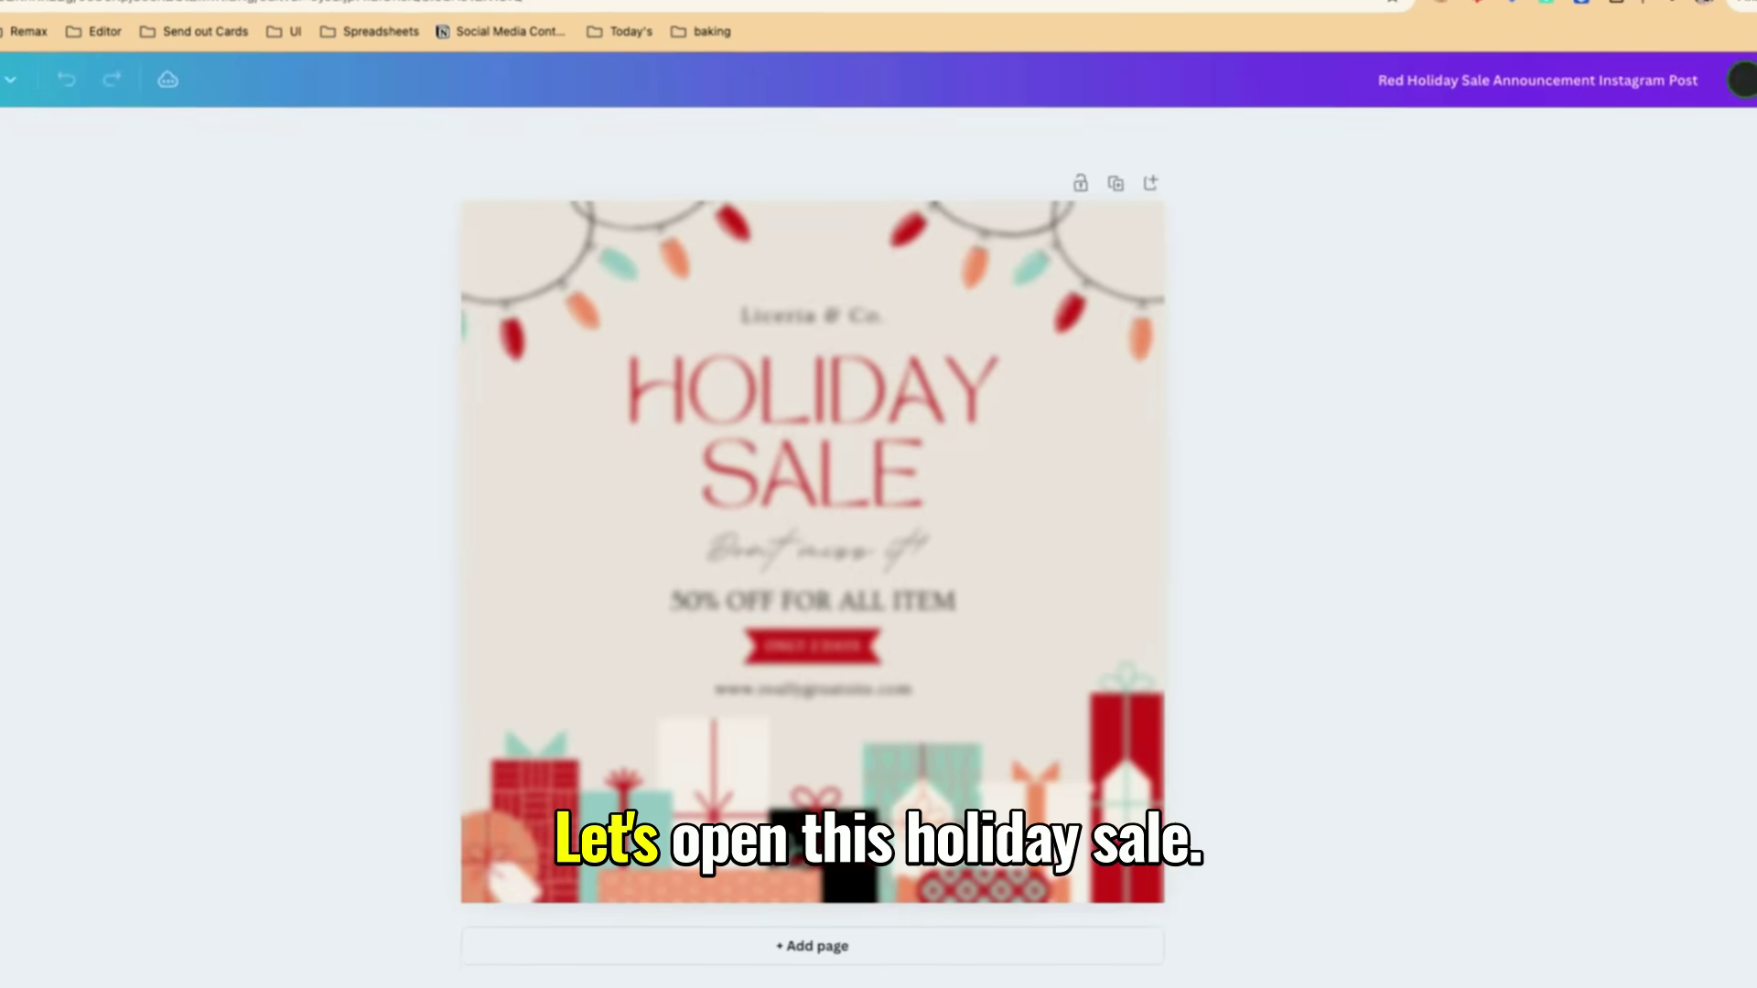
pyautogui.click(833, 486)
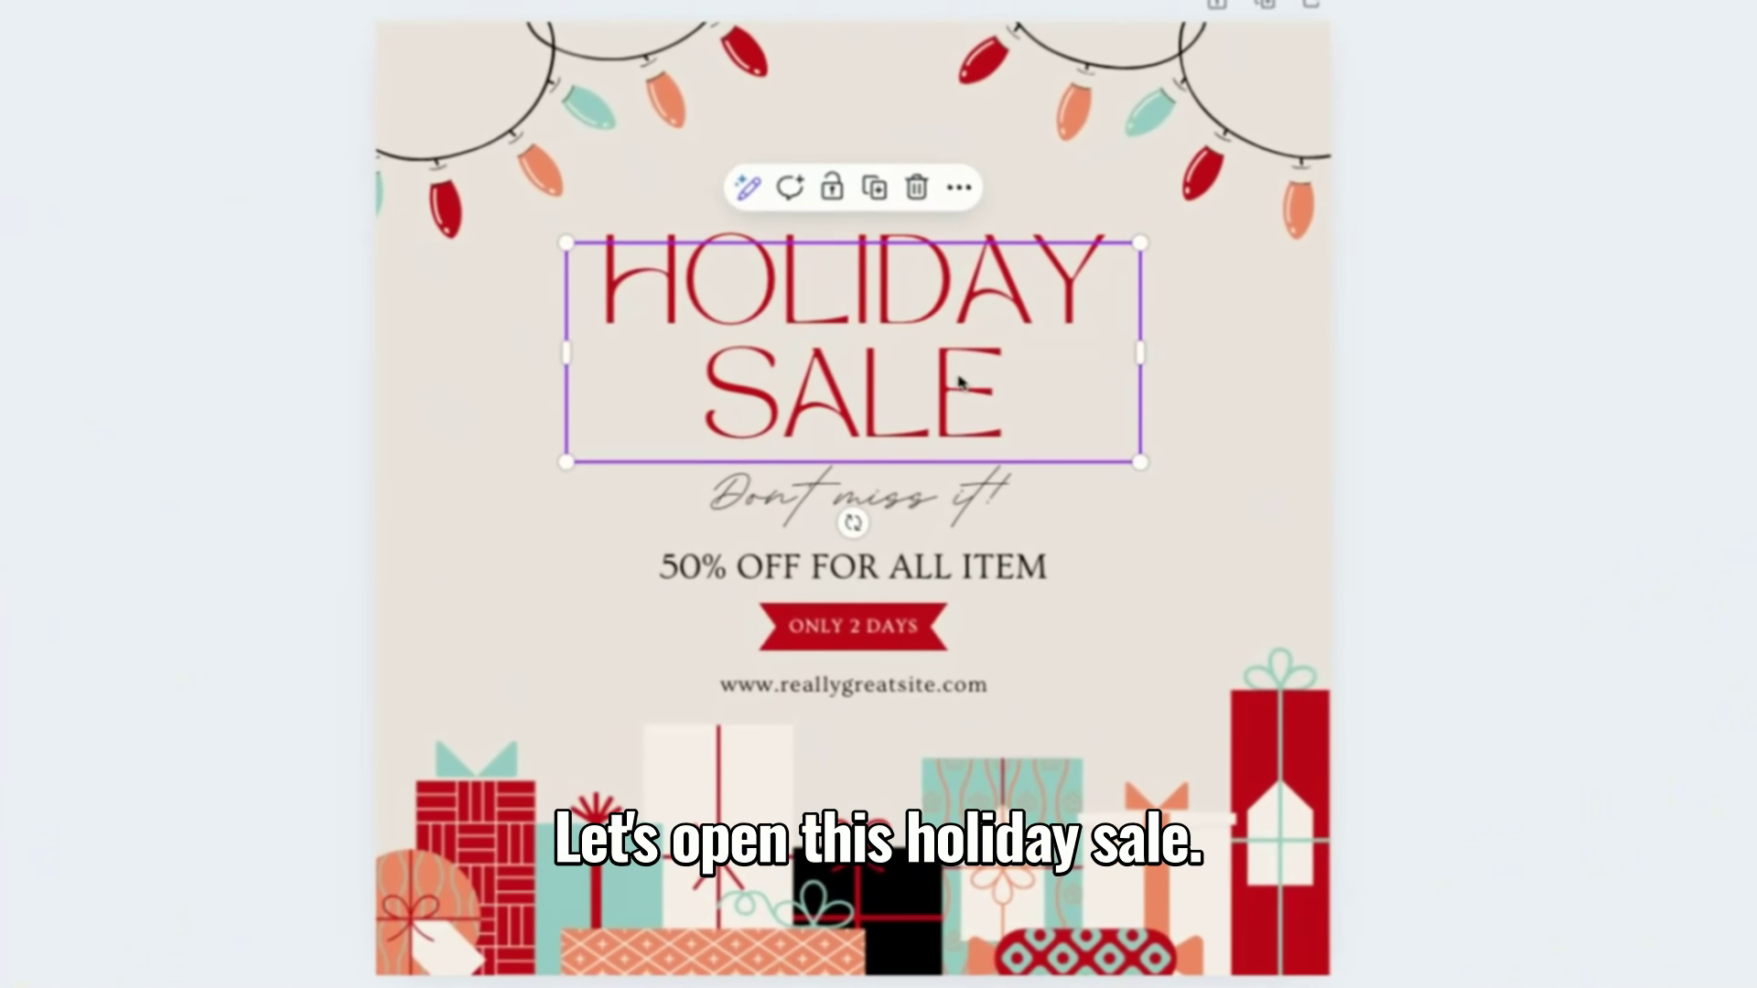
pyautogui.click(1180, 540)
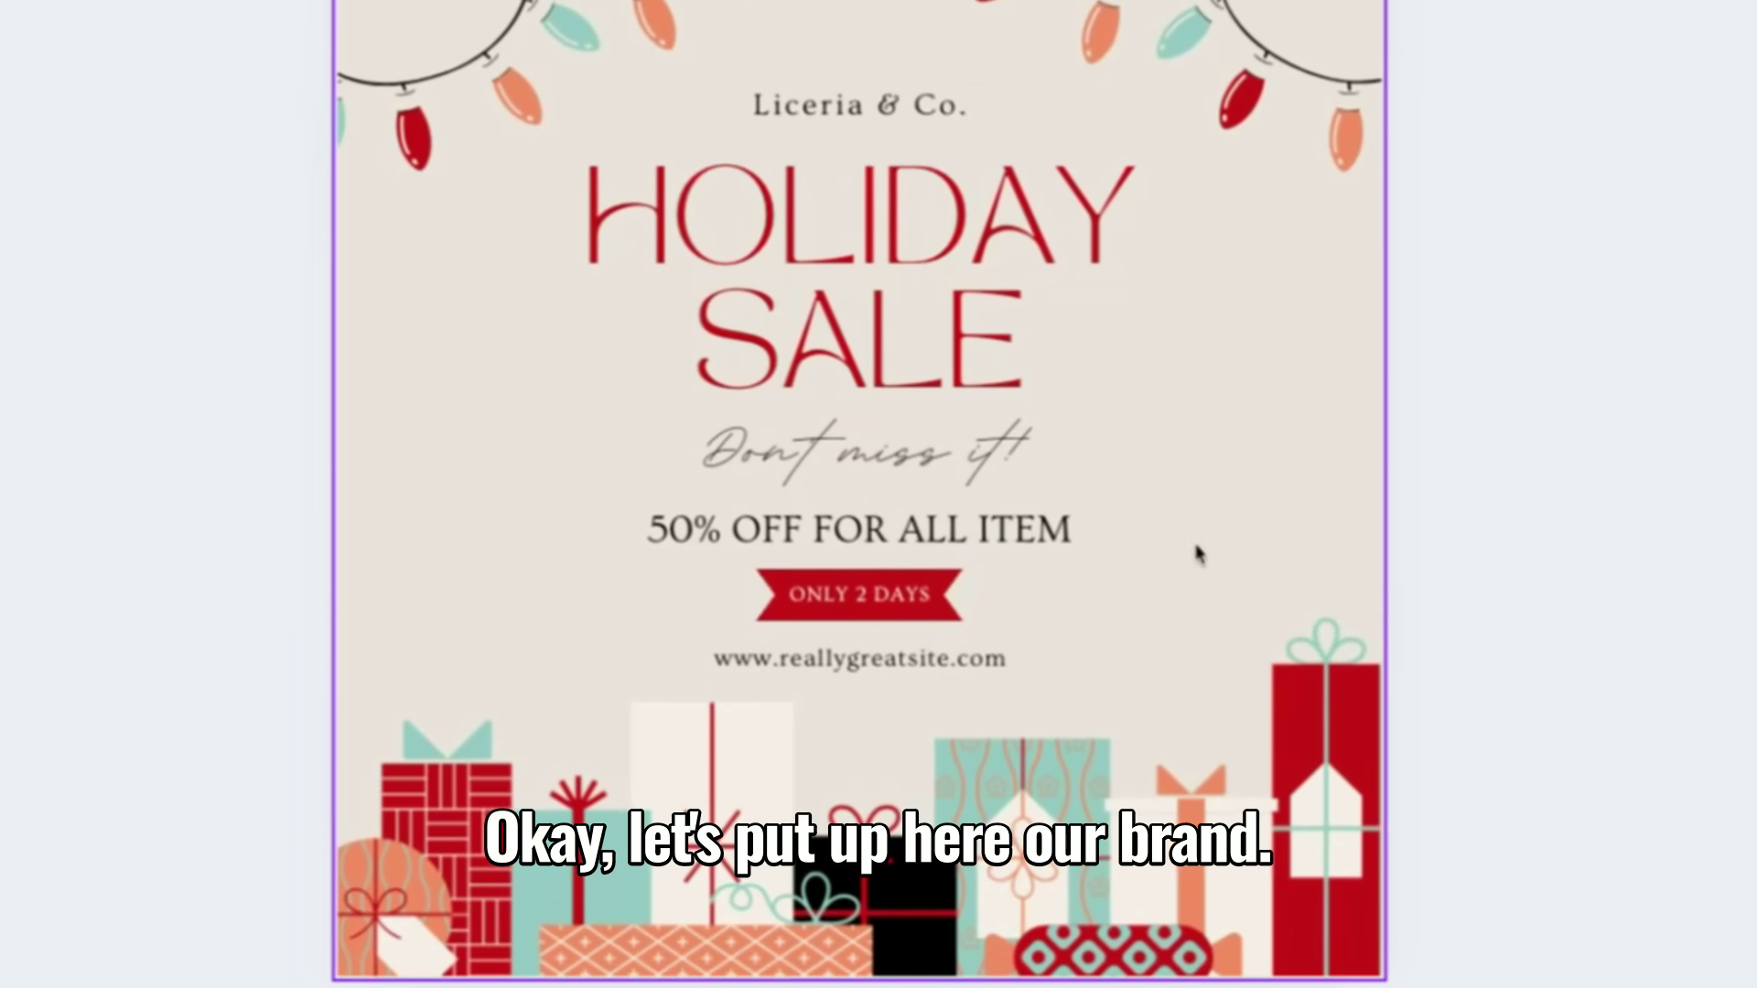
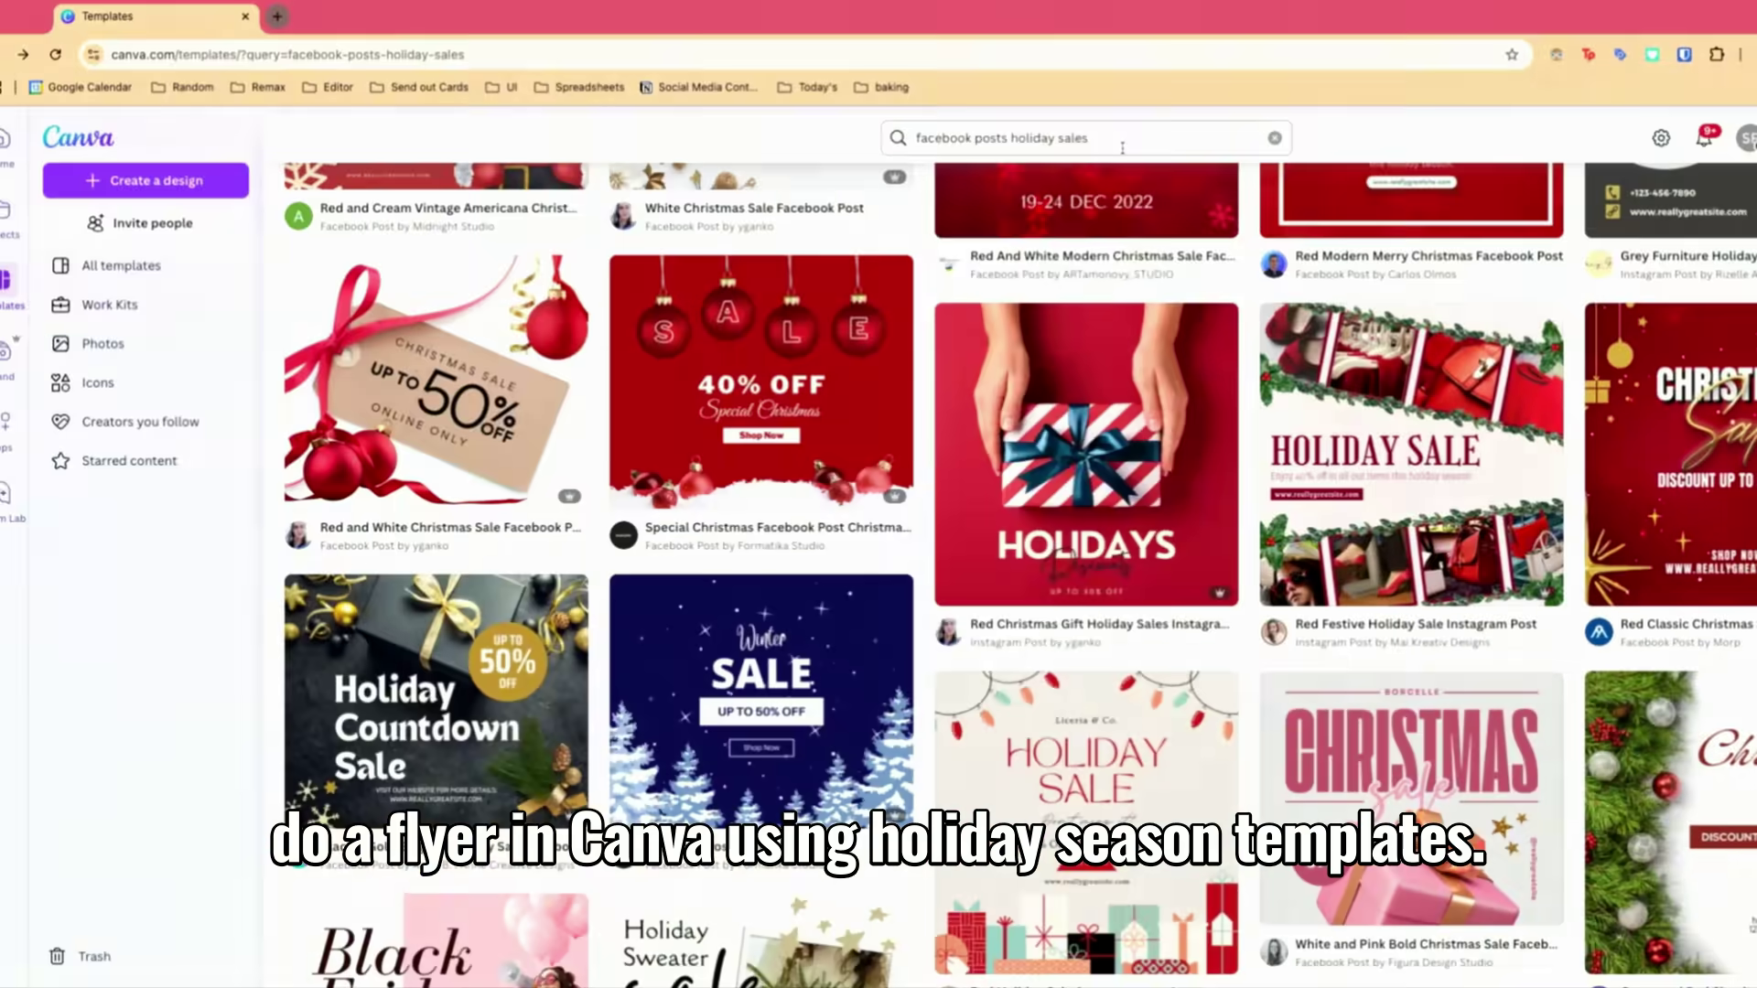
# Replace the template search with "flyers holiday" and view the matching flyer templates
pyautogui.click(1132, 140)
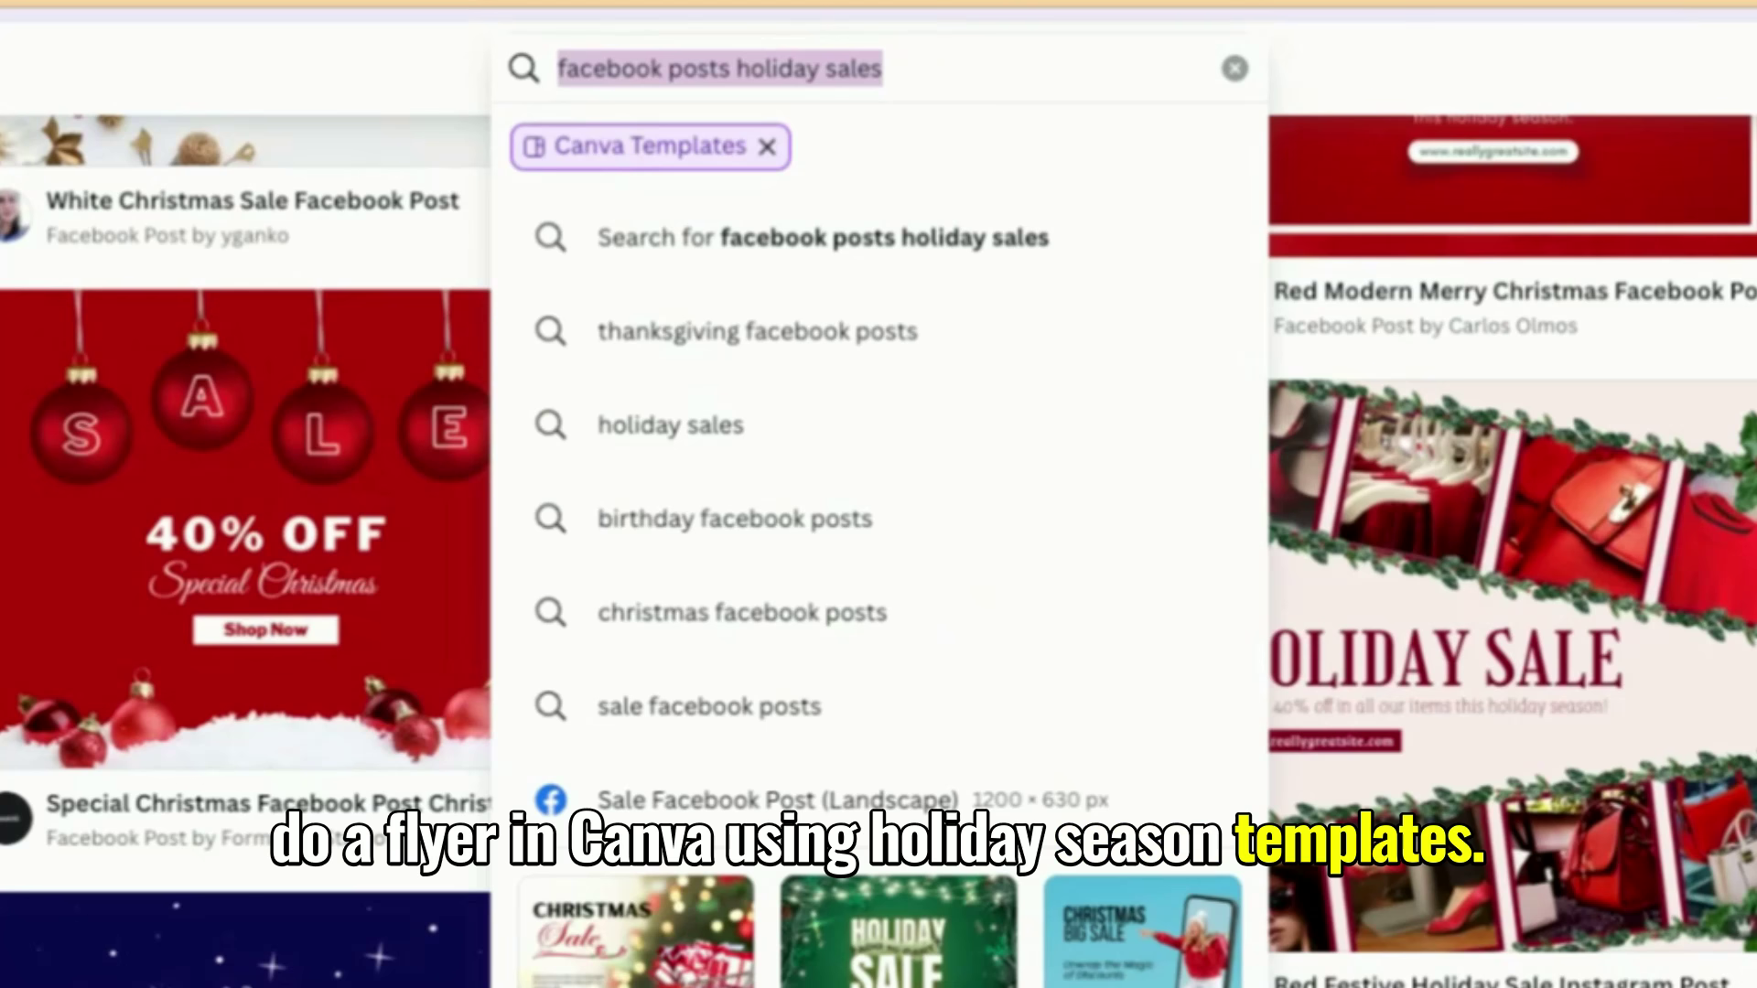
pyautogui.write('flyers holiday')
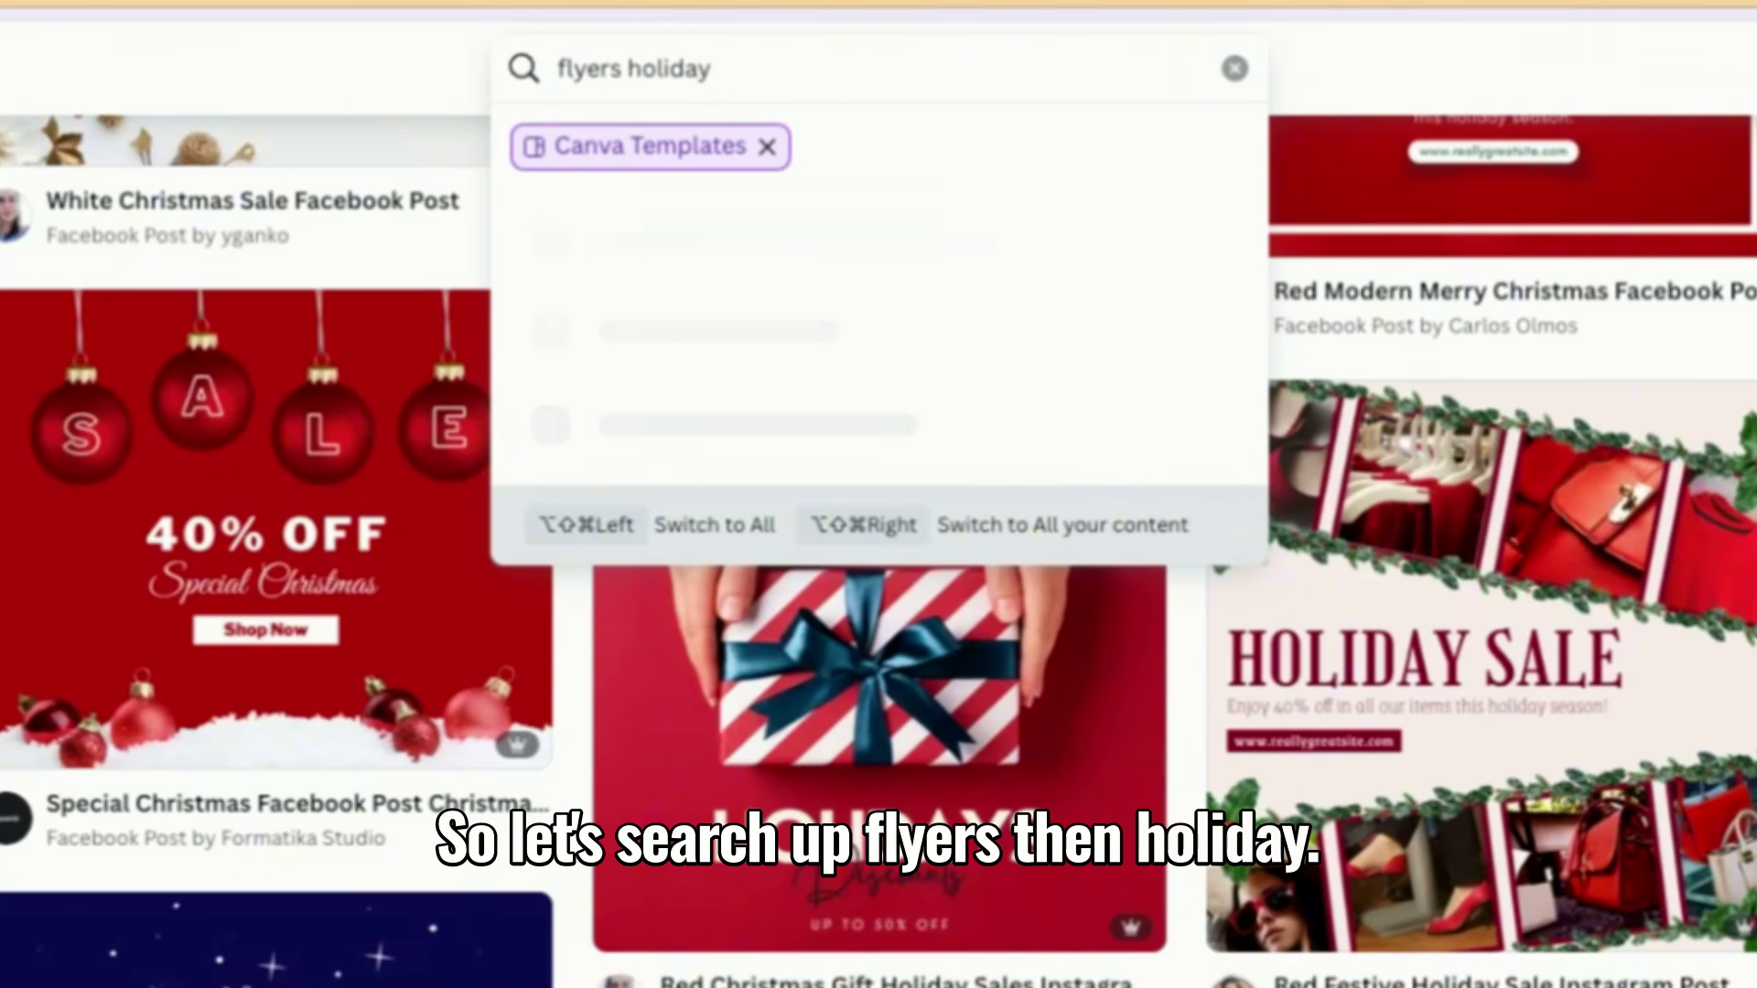
pyautogui.press('Return')
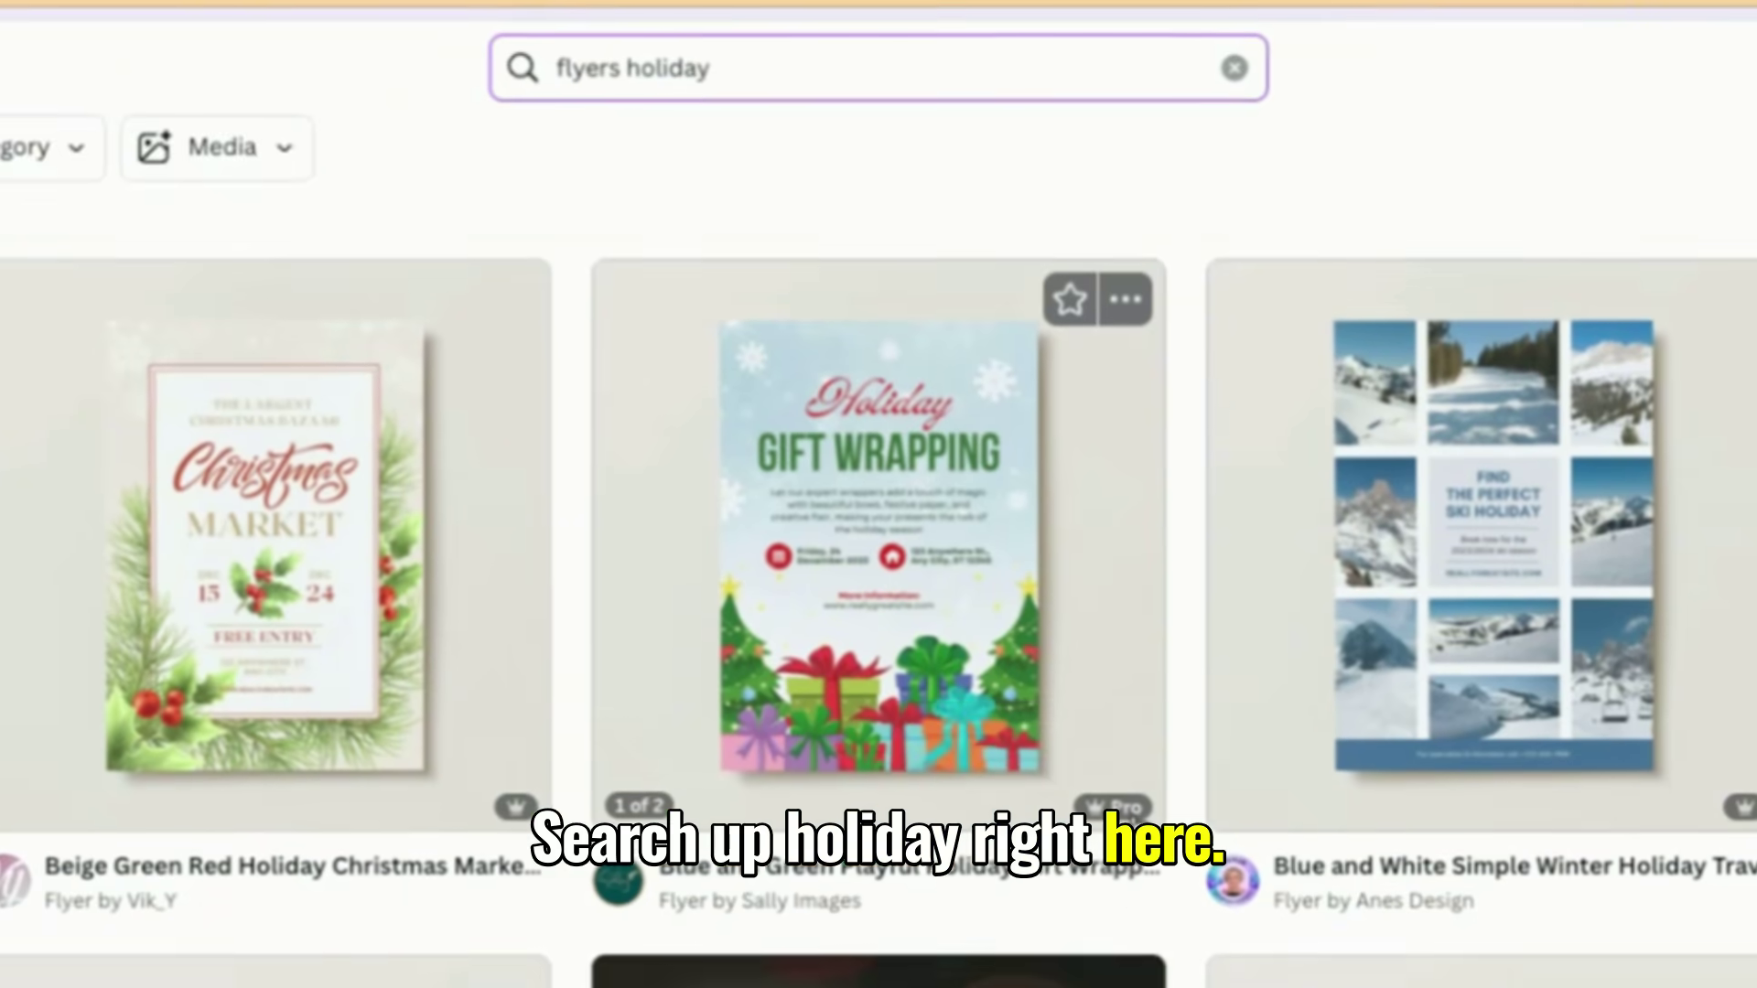
pyautogui.scroll(1, 1135, 823)
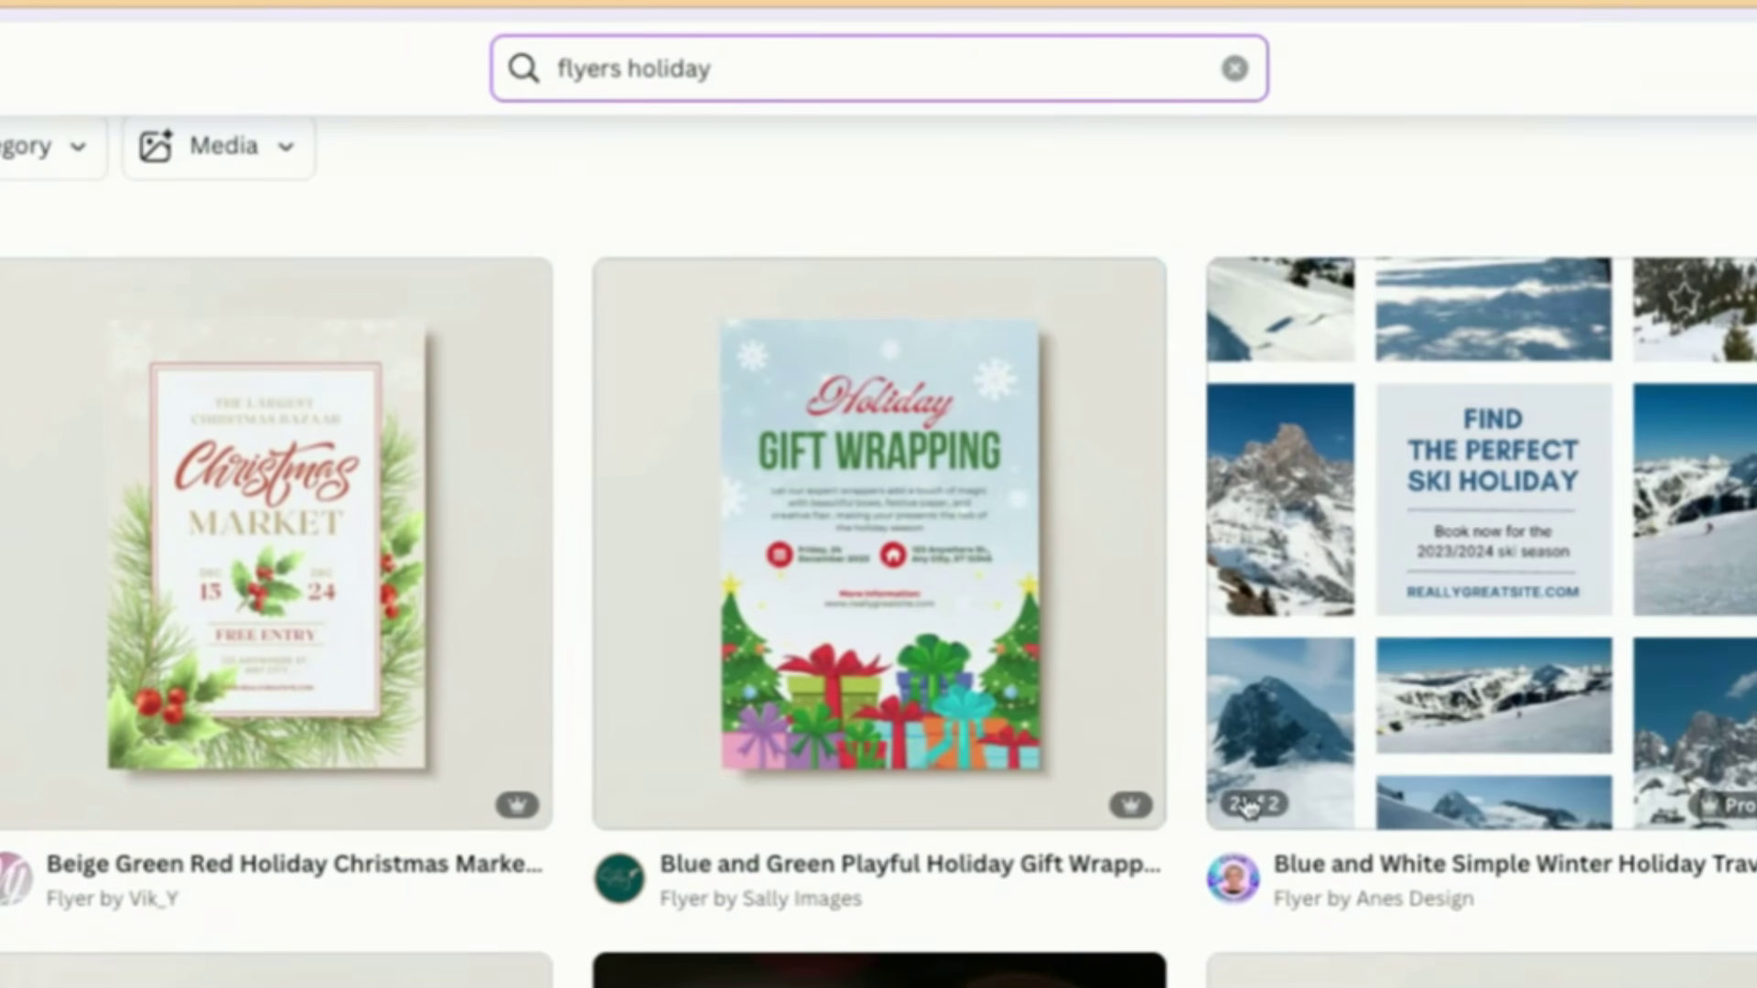
# Browse the holiday flyer templates, and open the Red and Green Holiday Sale Flyer for customizing
pyautogui.scroll(-4, 1181, 960)
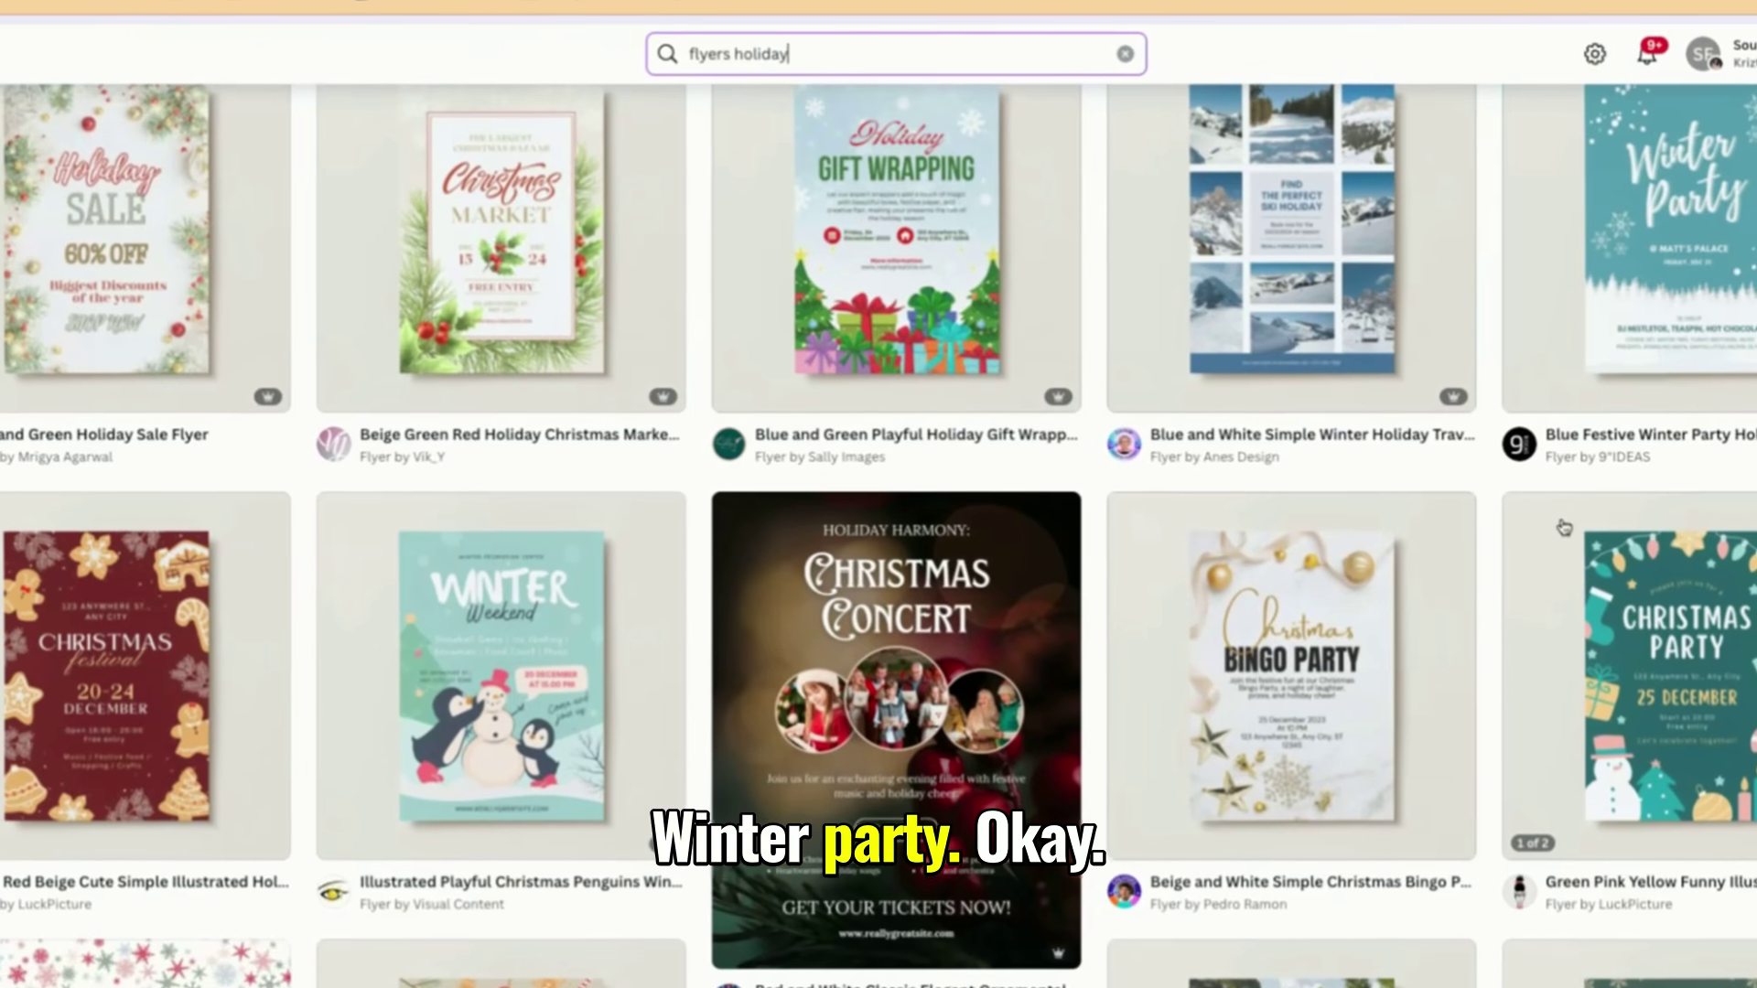
pyautogui.scroll(-2, 1656, 609)
pyautogui.scroll(-5, 1530, 507)
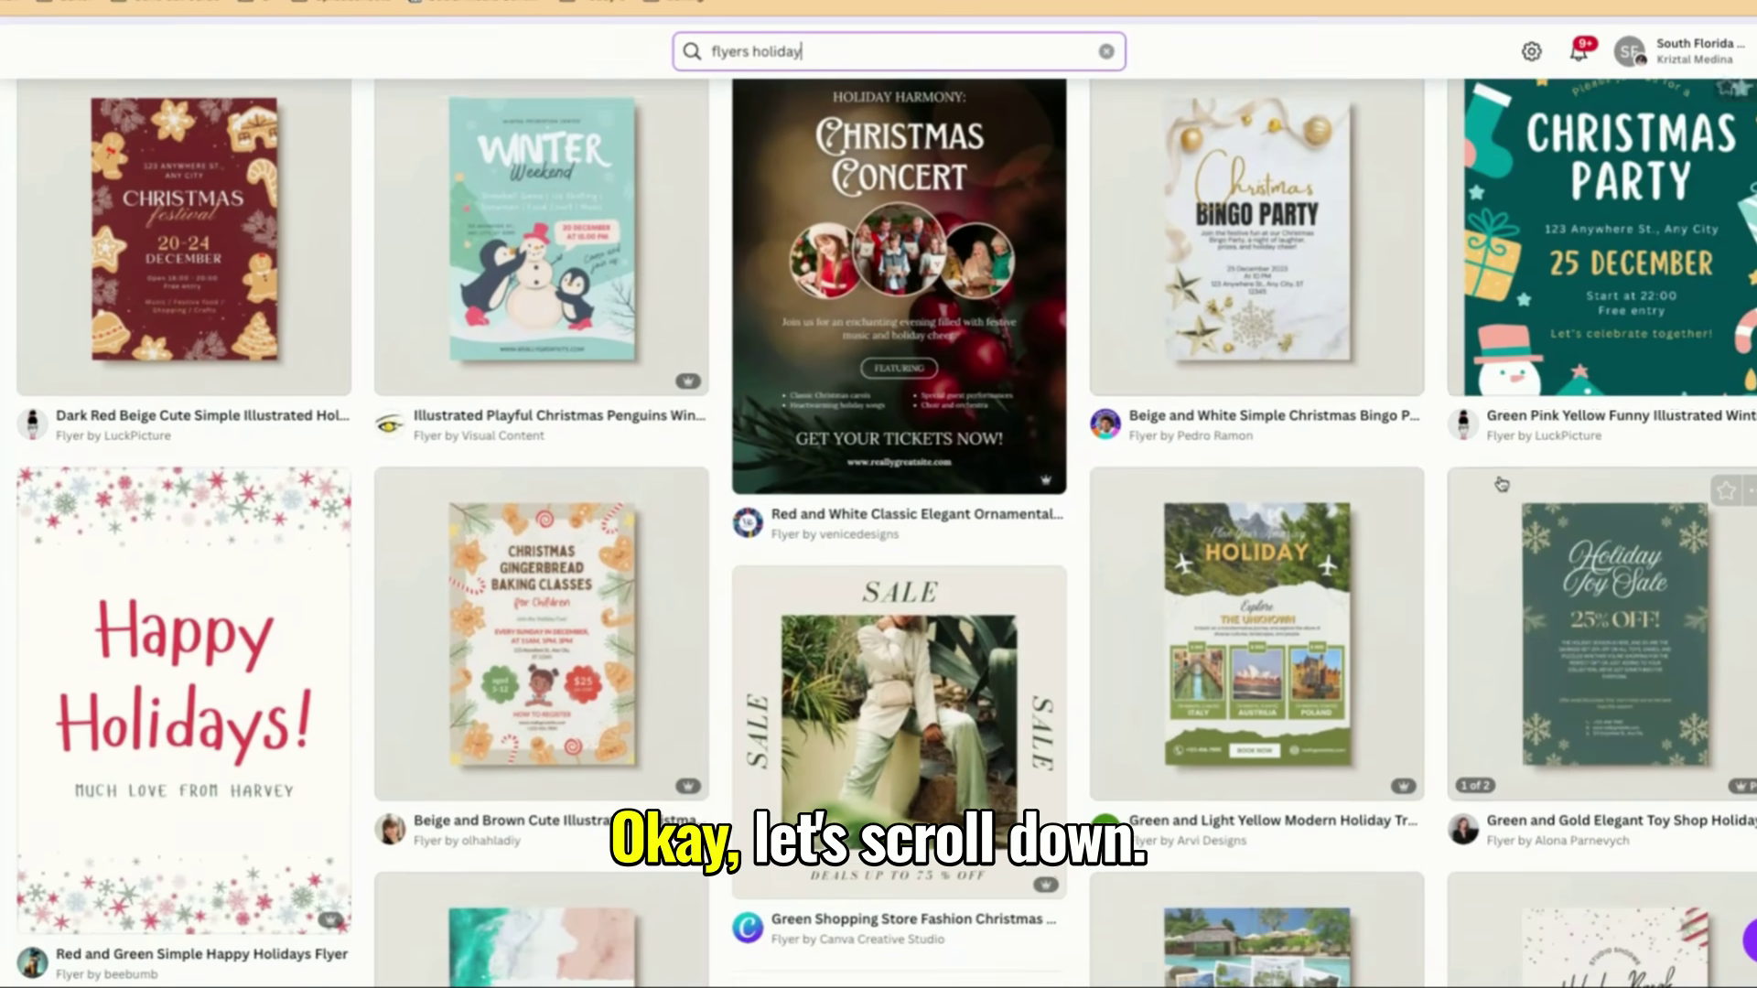
pyautogui.scroll(-5, 1601, 549)
pyautogui.scroll(7, 1601, 549)
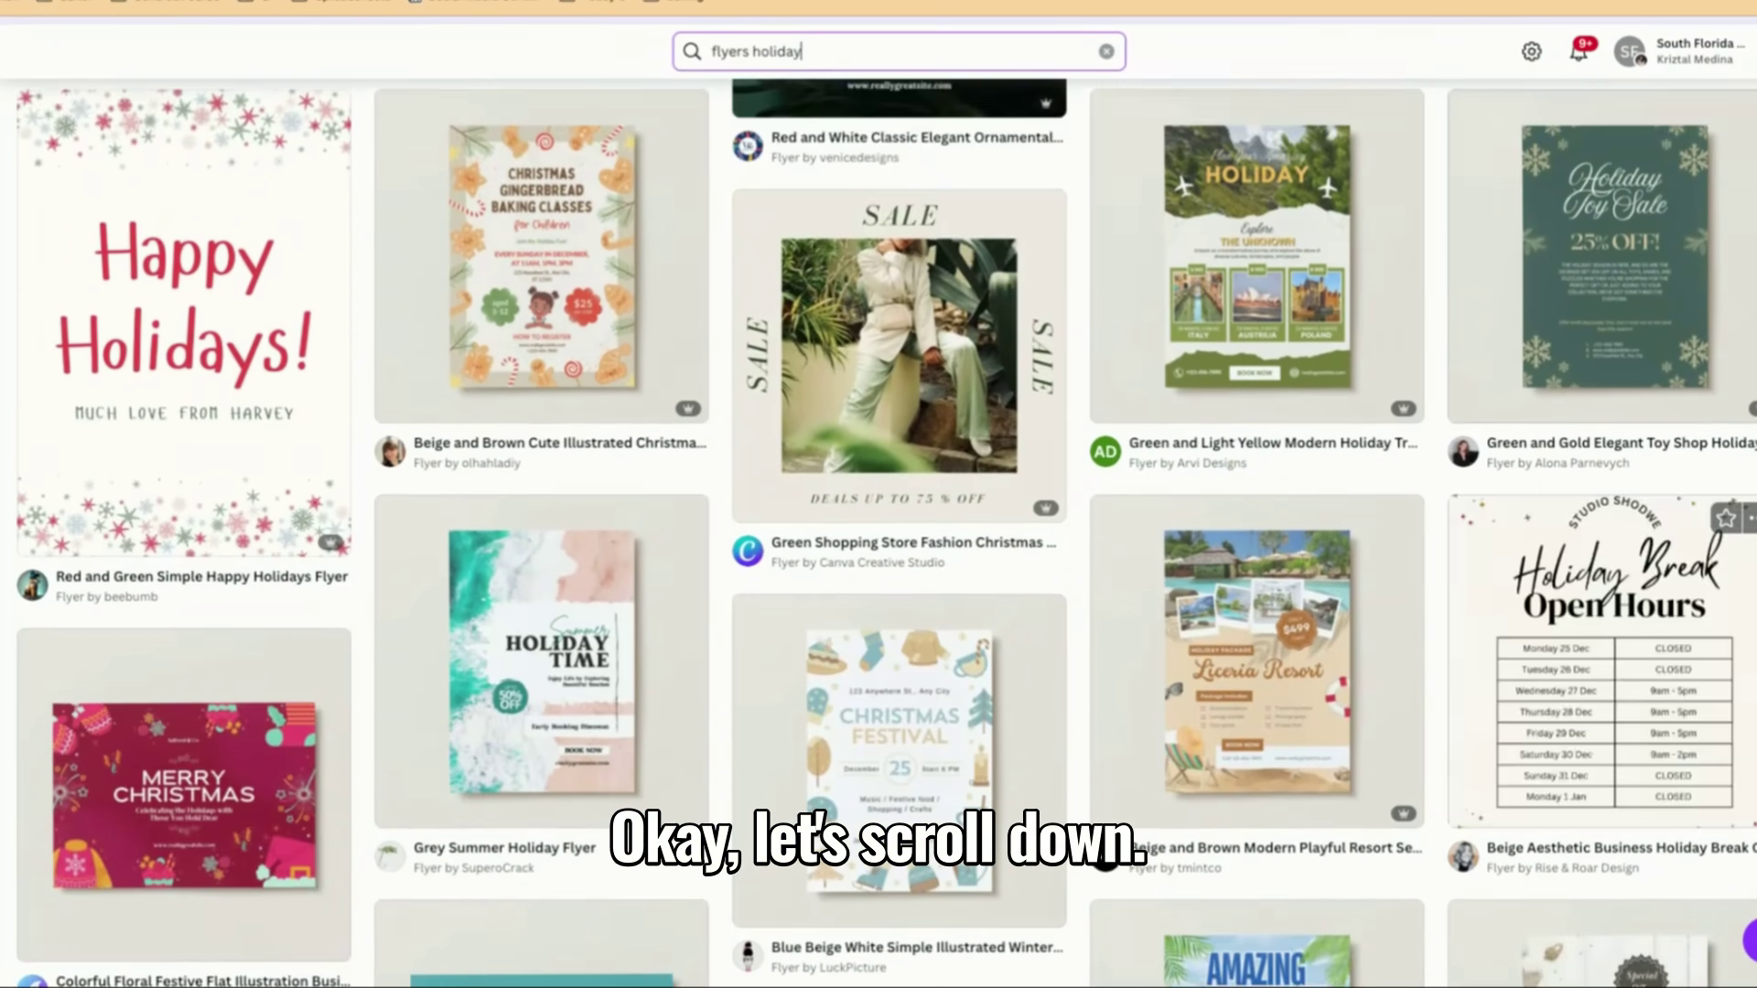
pyautogui.scroll(3, 1639, 252)
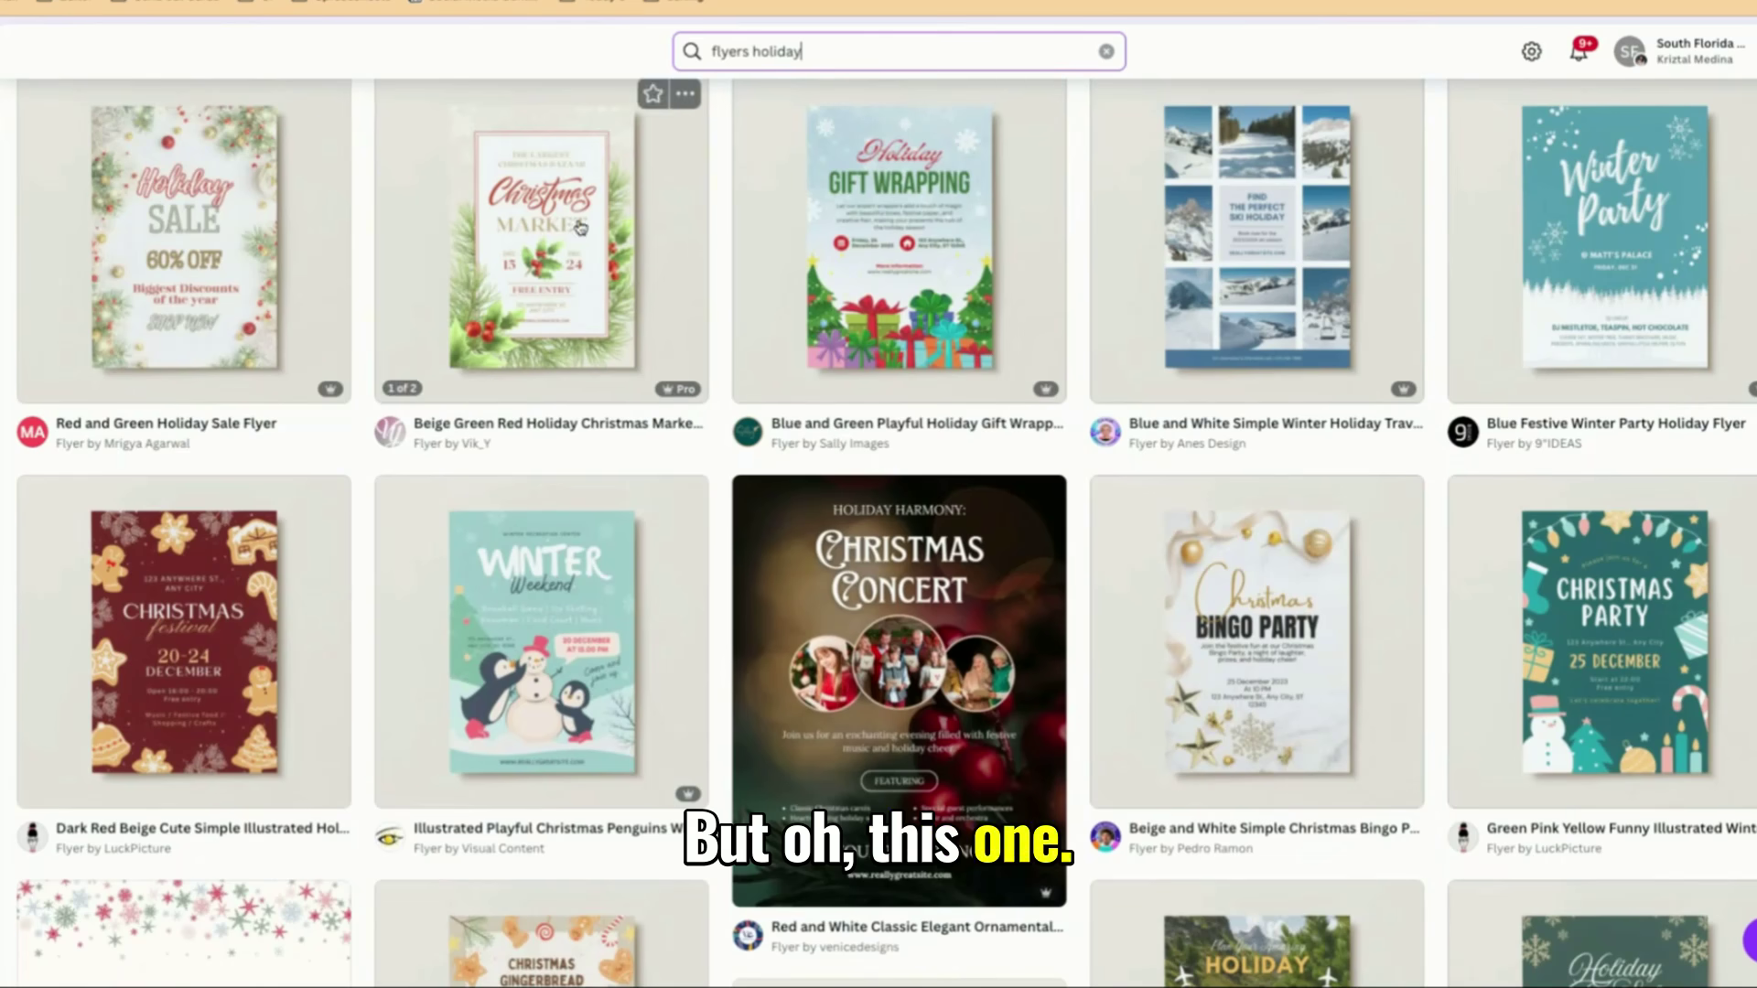
pyautogui.click(248, 293)
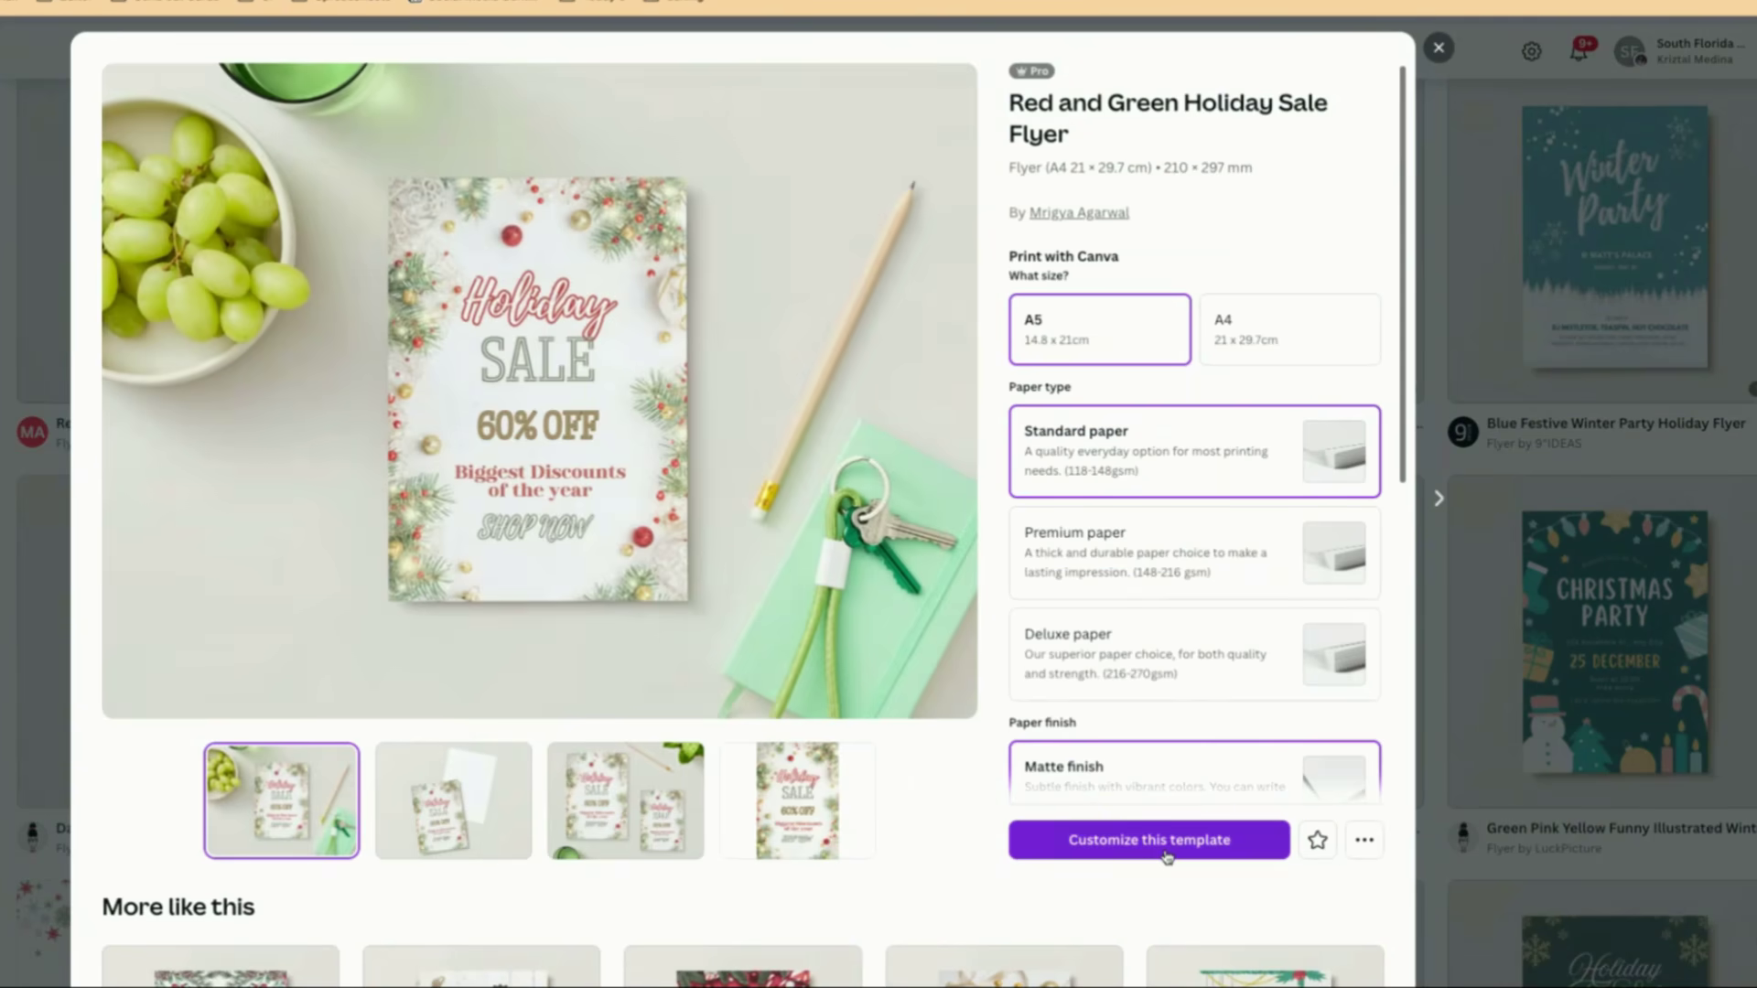
pyautogui.click(1162, 841)
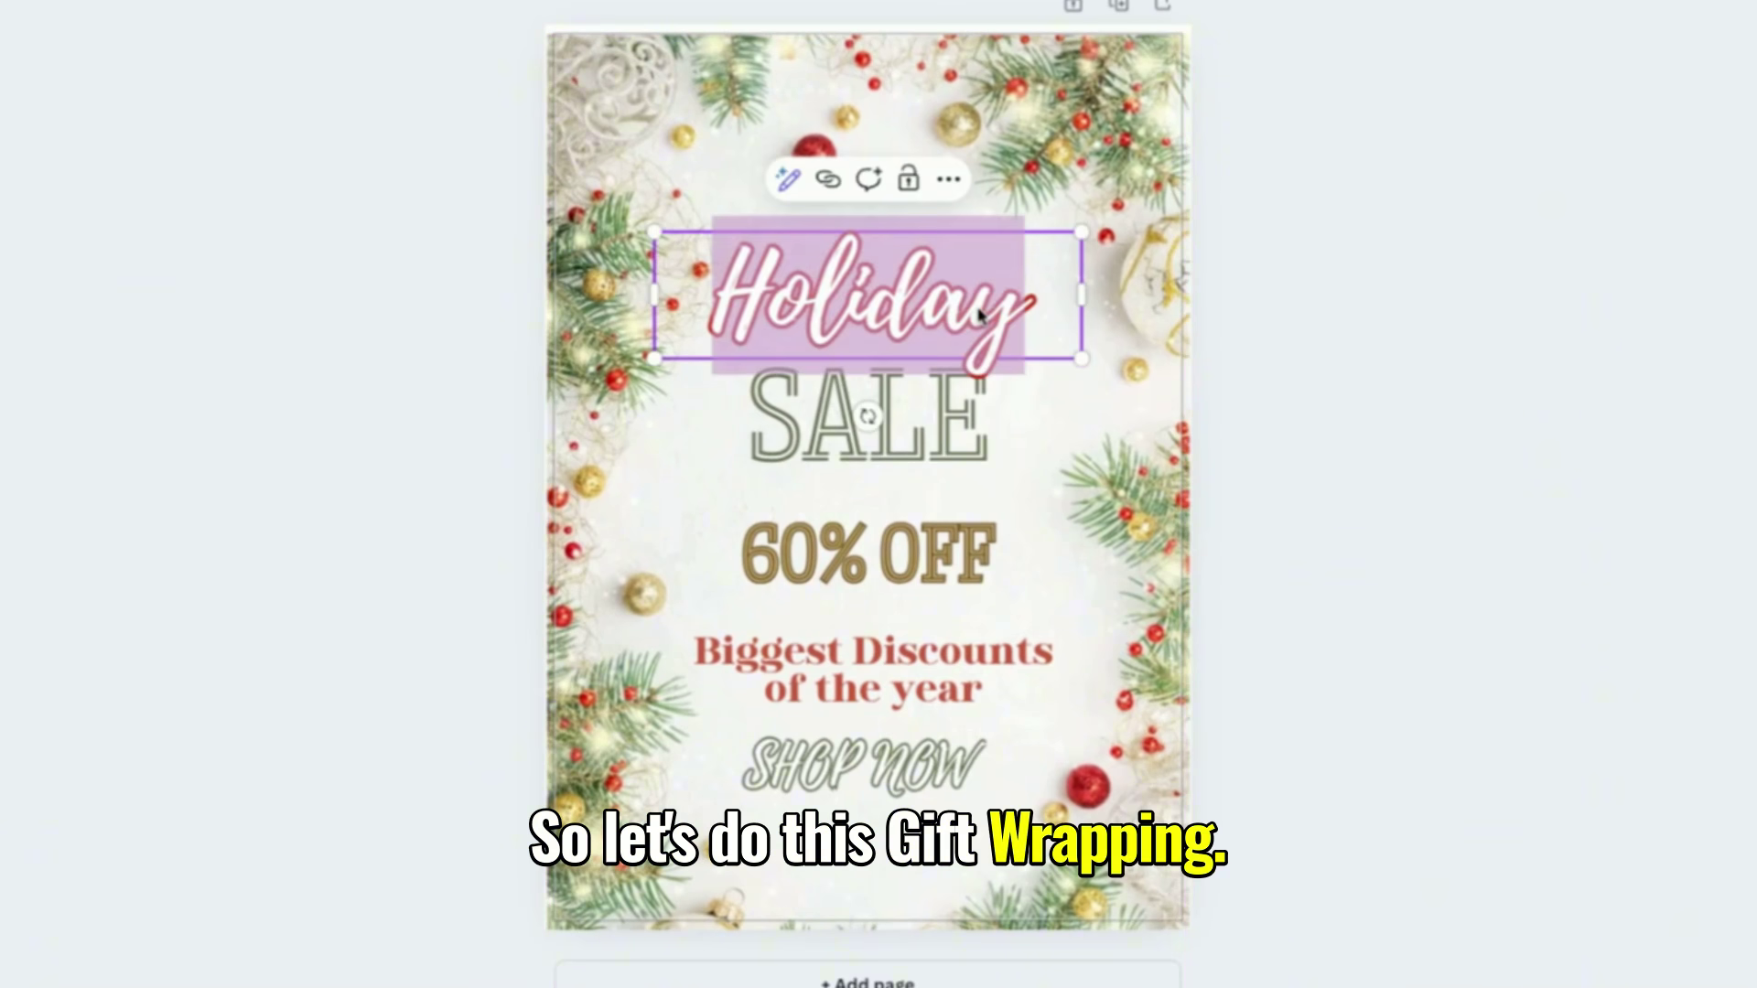
# Replace the flyer's "Holiday" heading with "Gift Wrapping"
pyautogui.write('Gift Wra[')
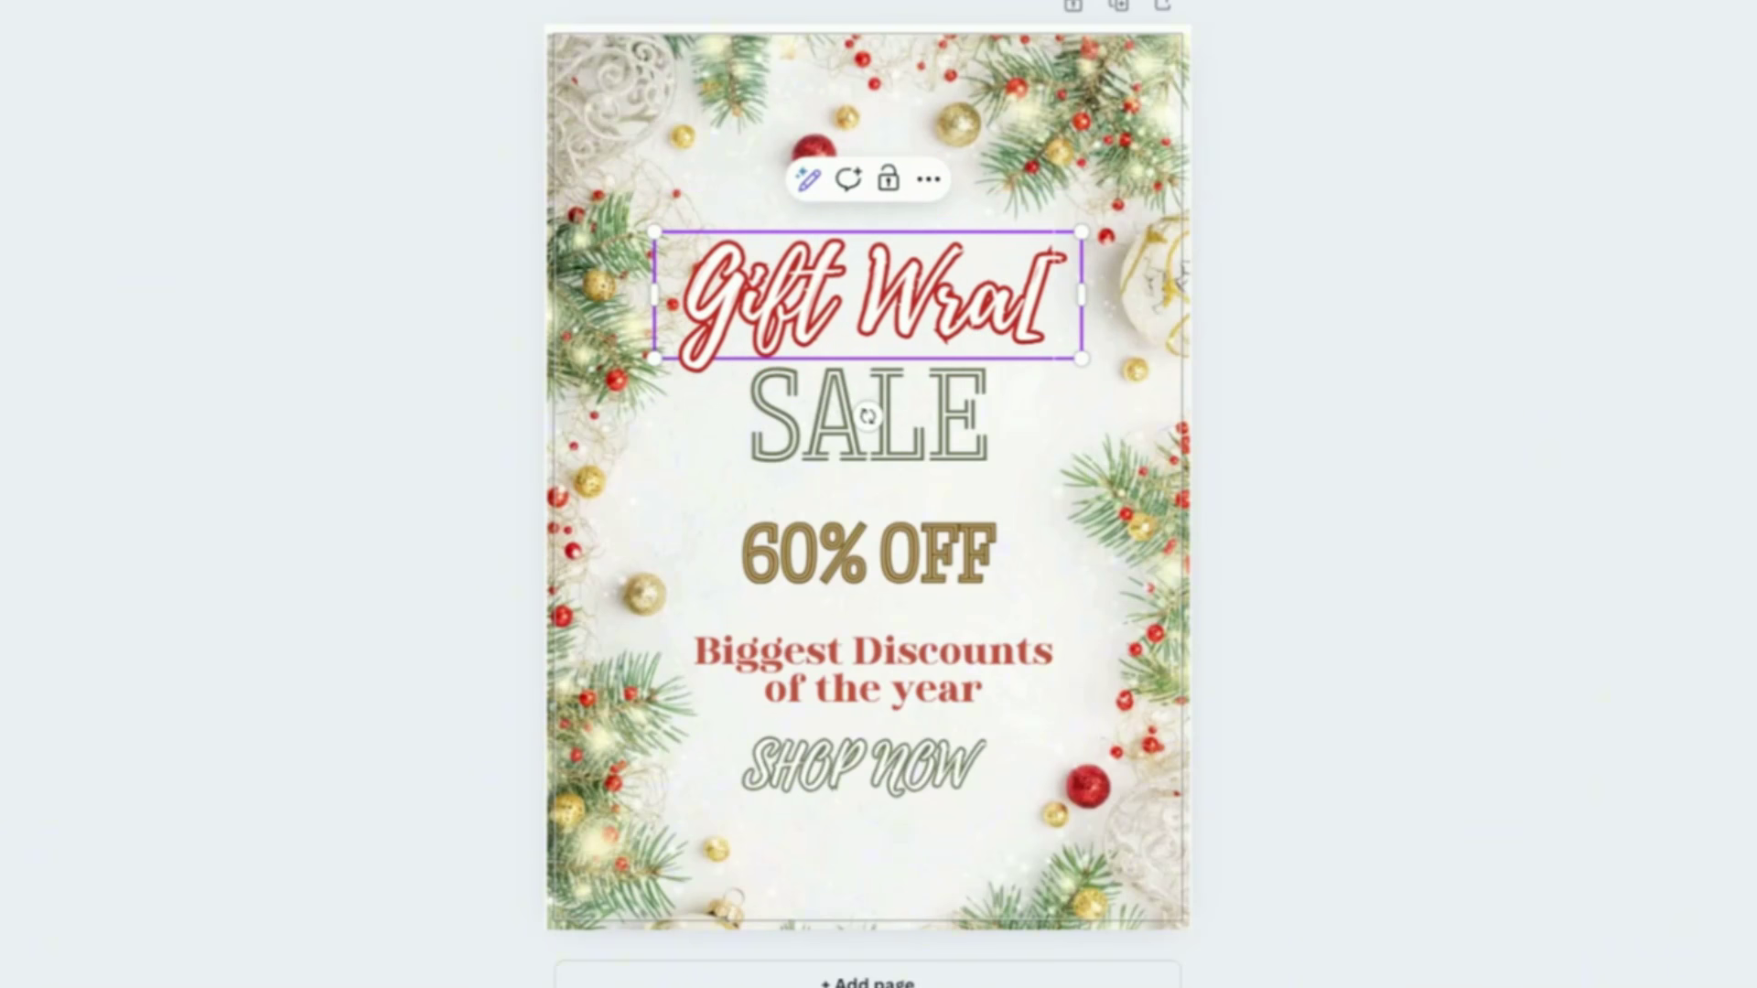
pyautogui.write('ing')
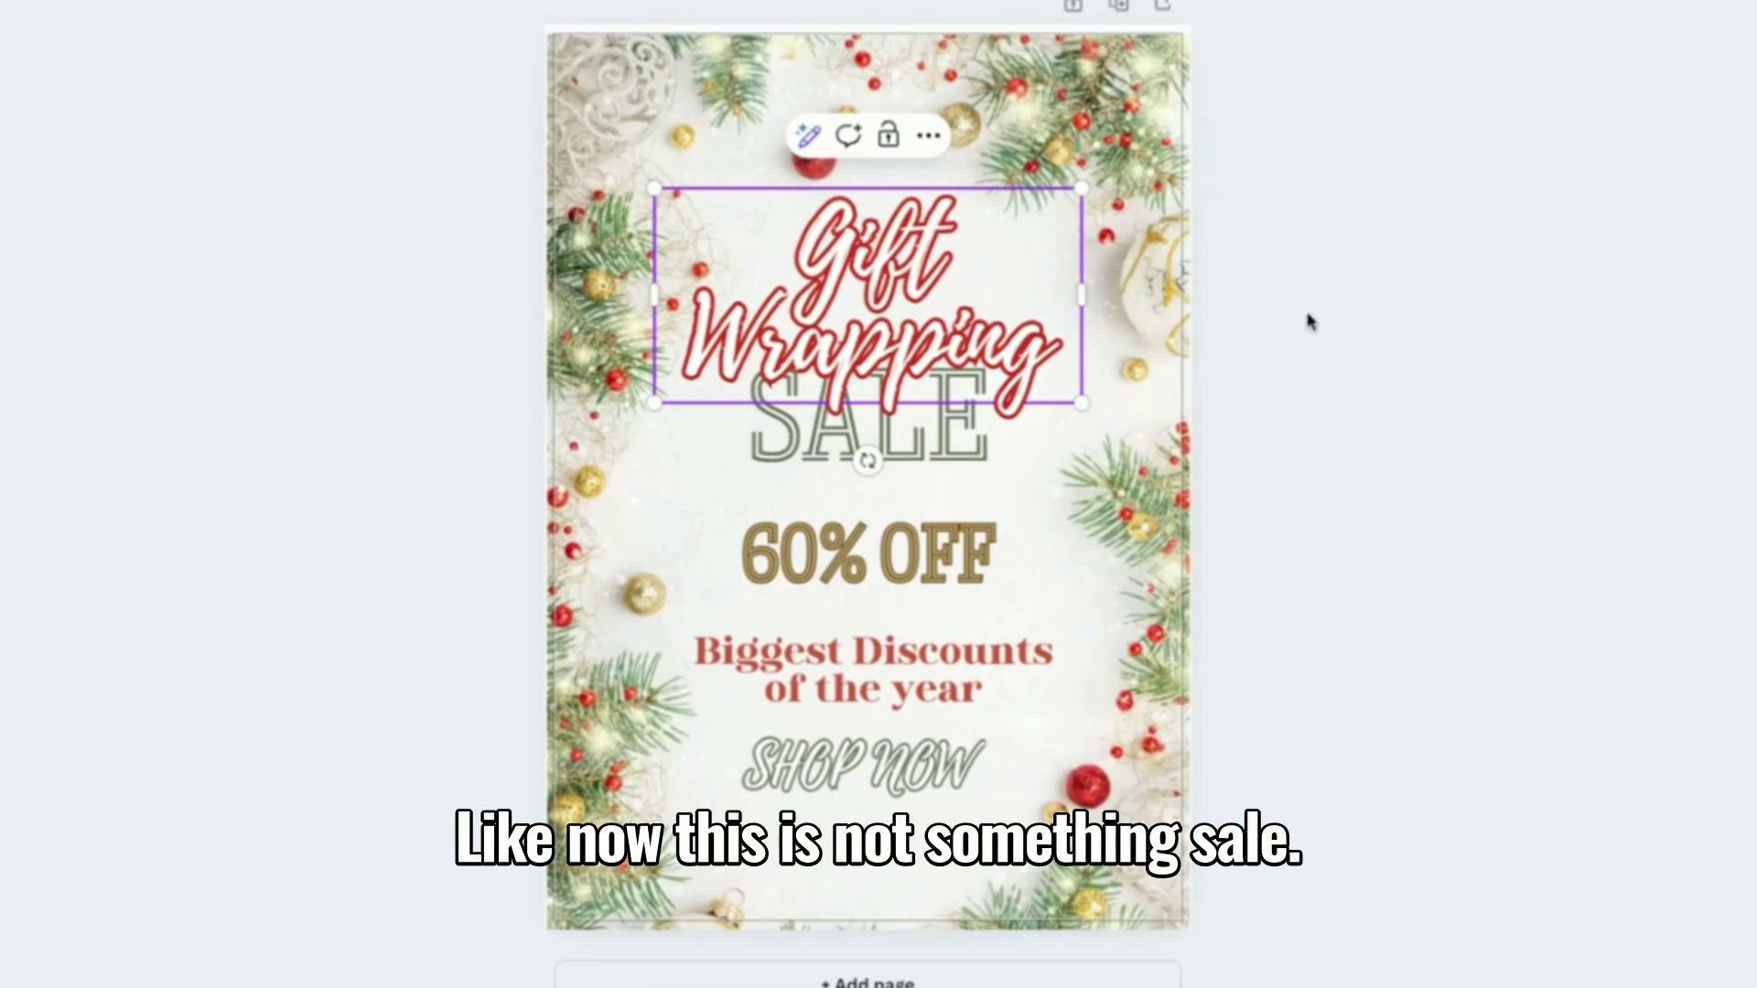
pyautogui.click(1089, 463)
# Nudge the SALE text lower on the flyer and change it to "YOU'RE INITED"
pyautogui.click(933, 457)
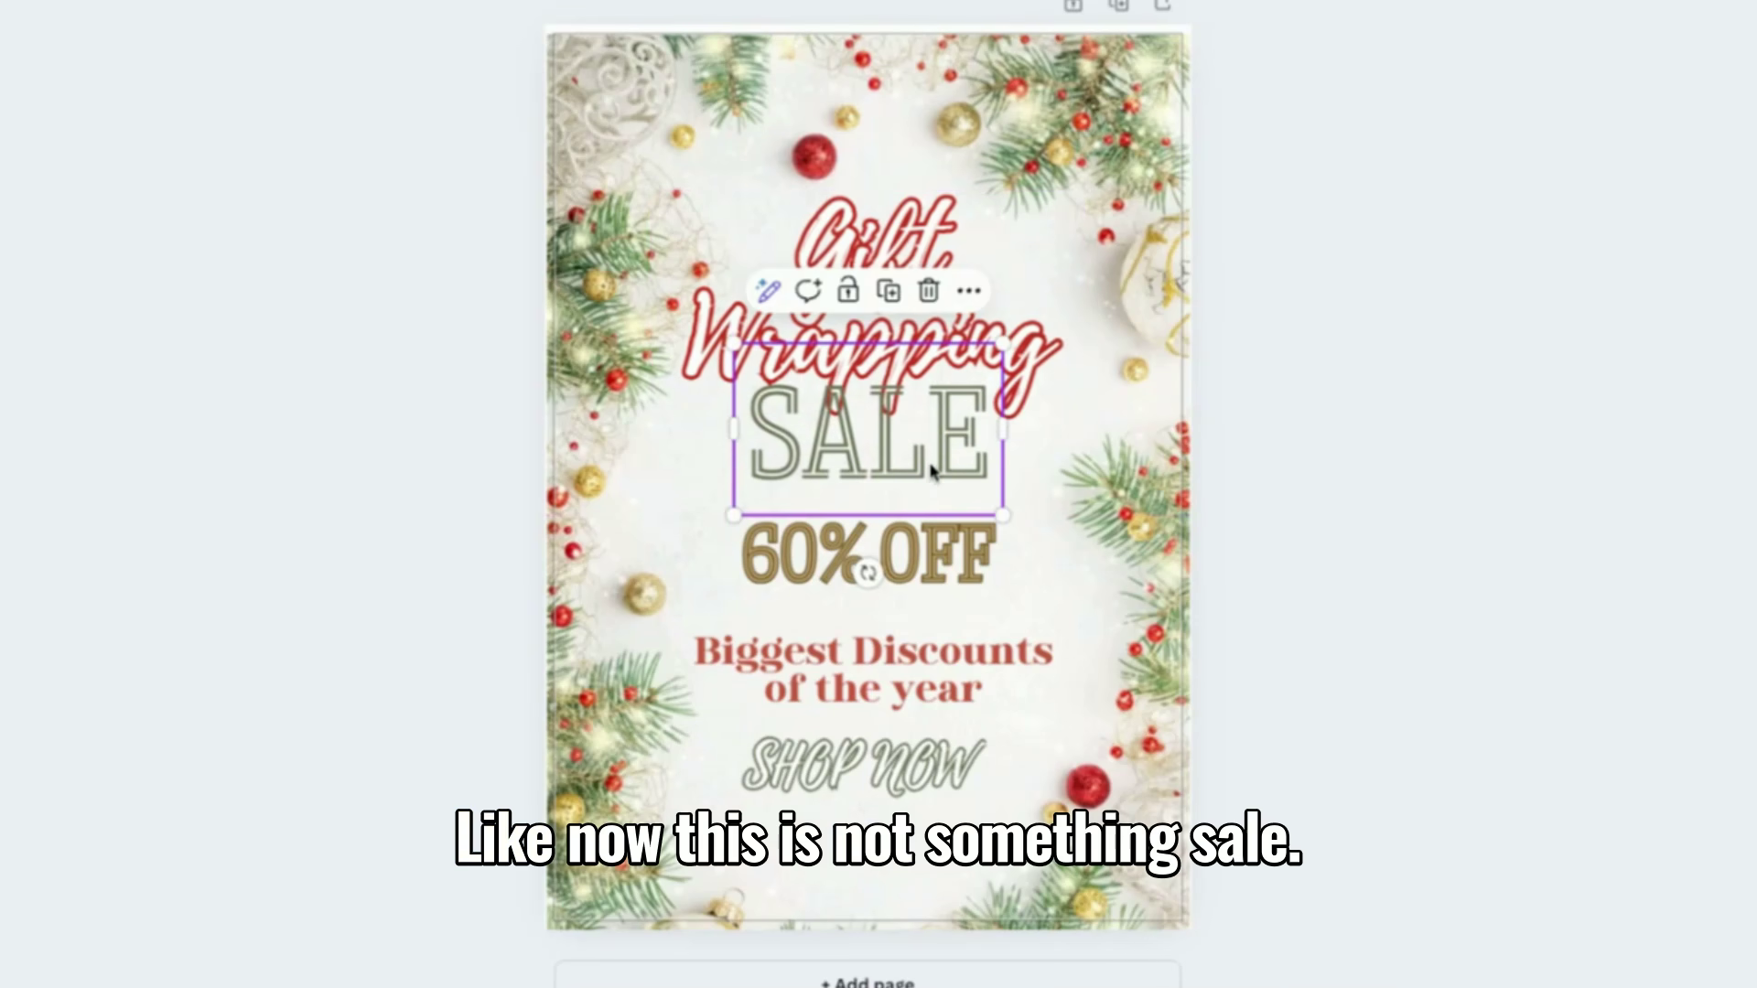
pyautogui.moveTo(931, 469); pyautogui.dragTo(933, 459)
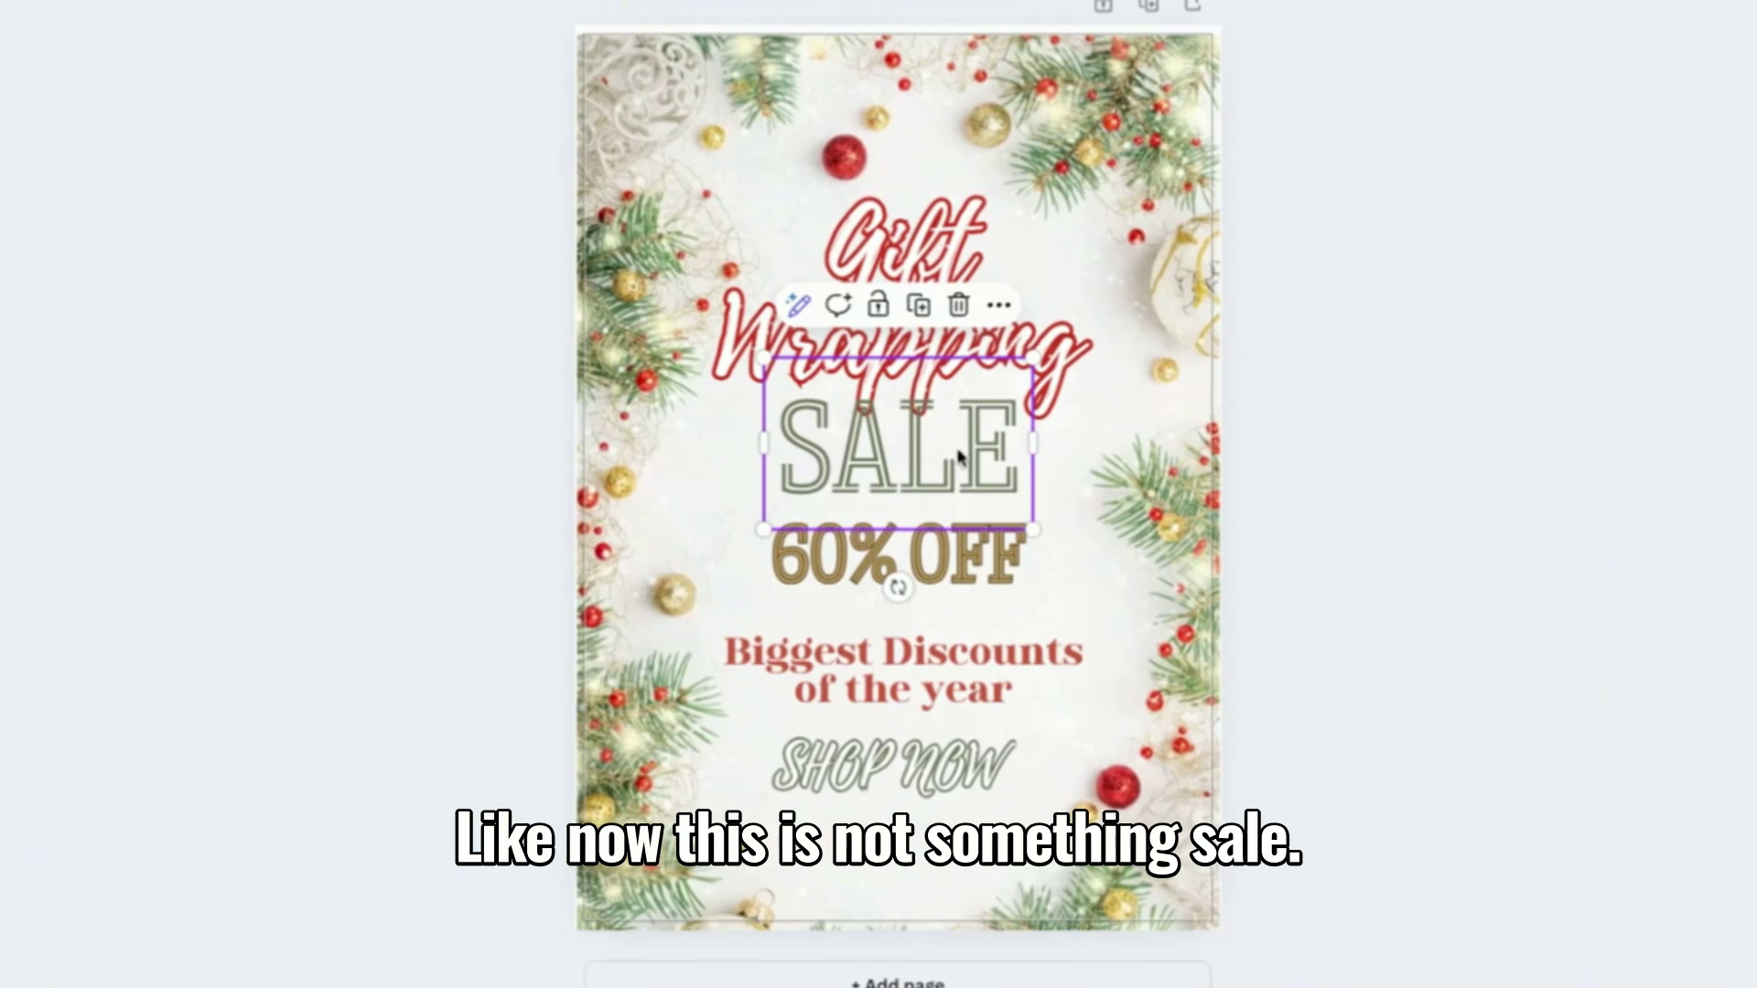
pyautogui.doubleClick(958, 471)
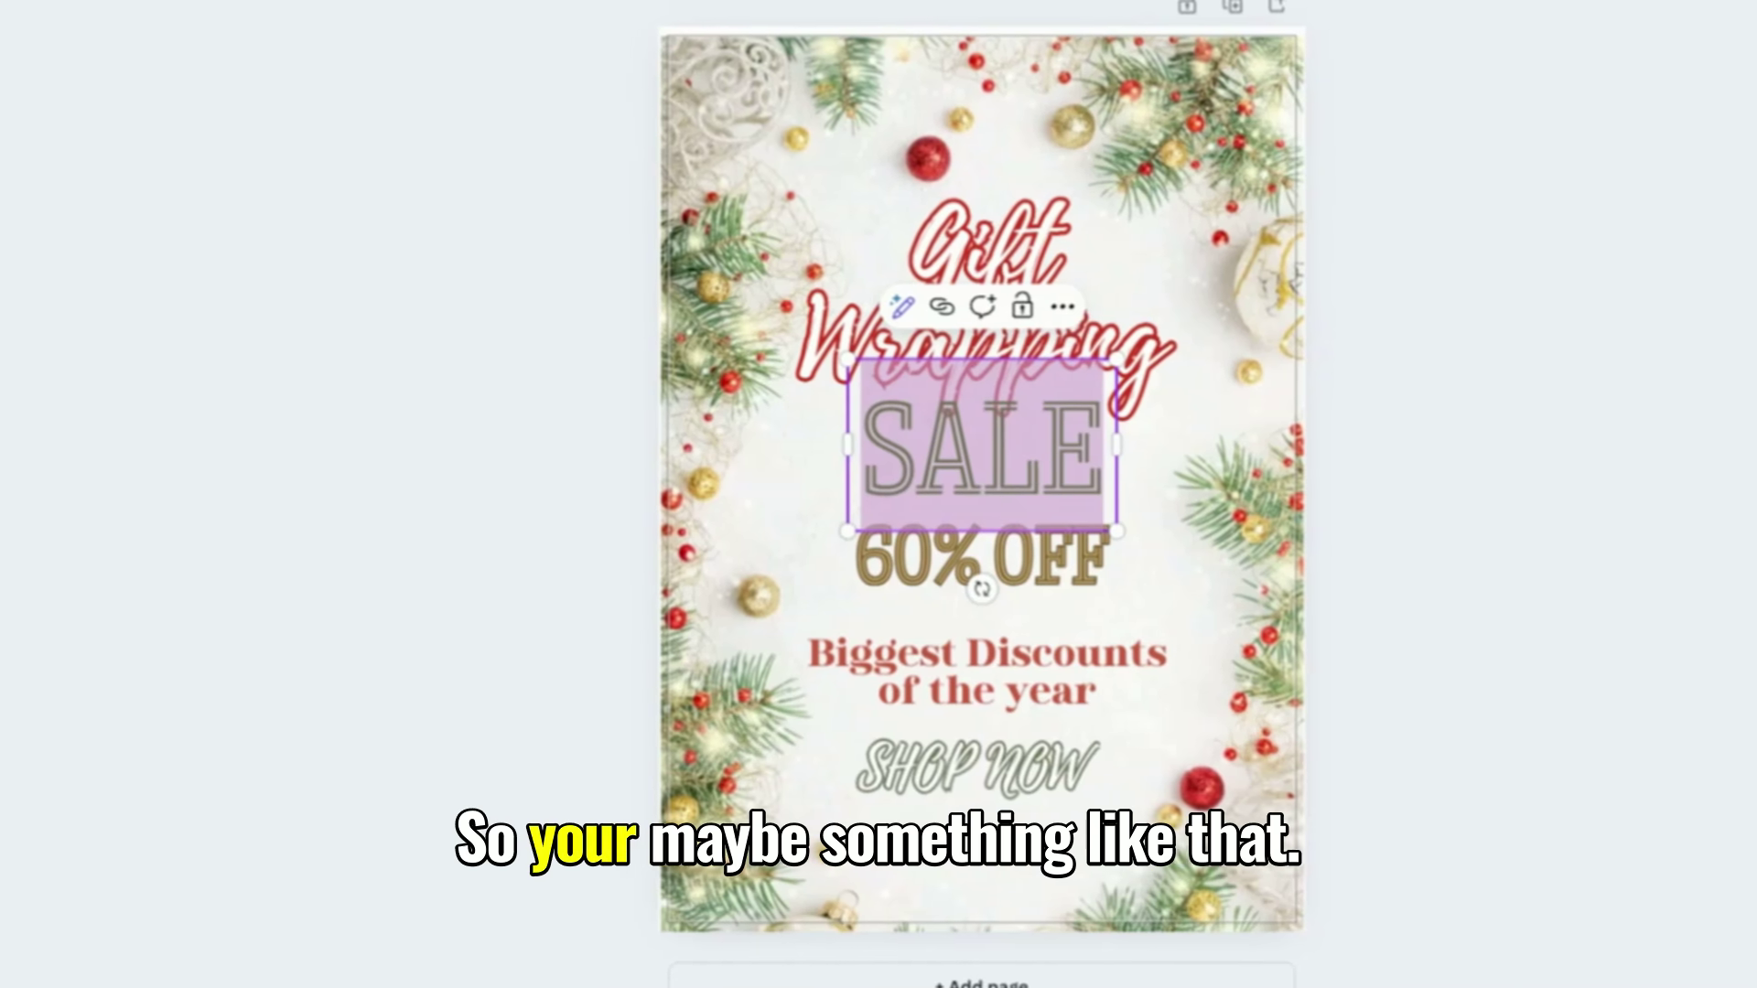
pyautogui.write('YO')
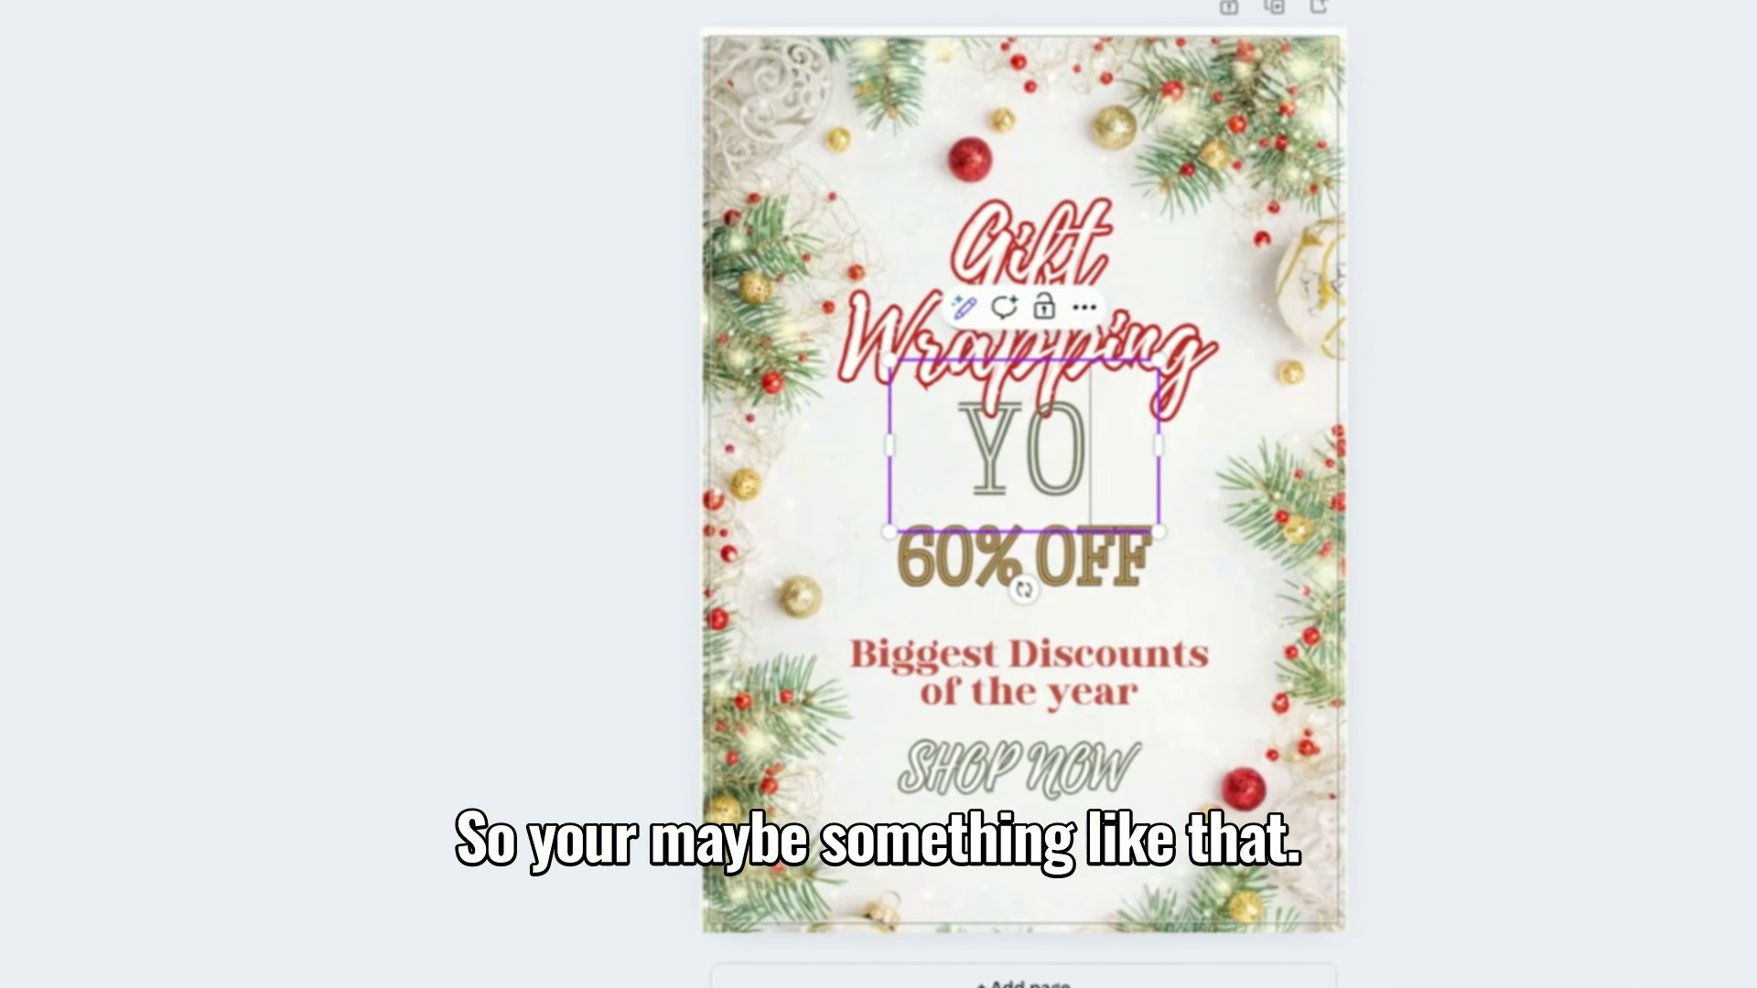
pyautogui.write('URE')
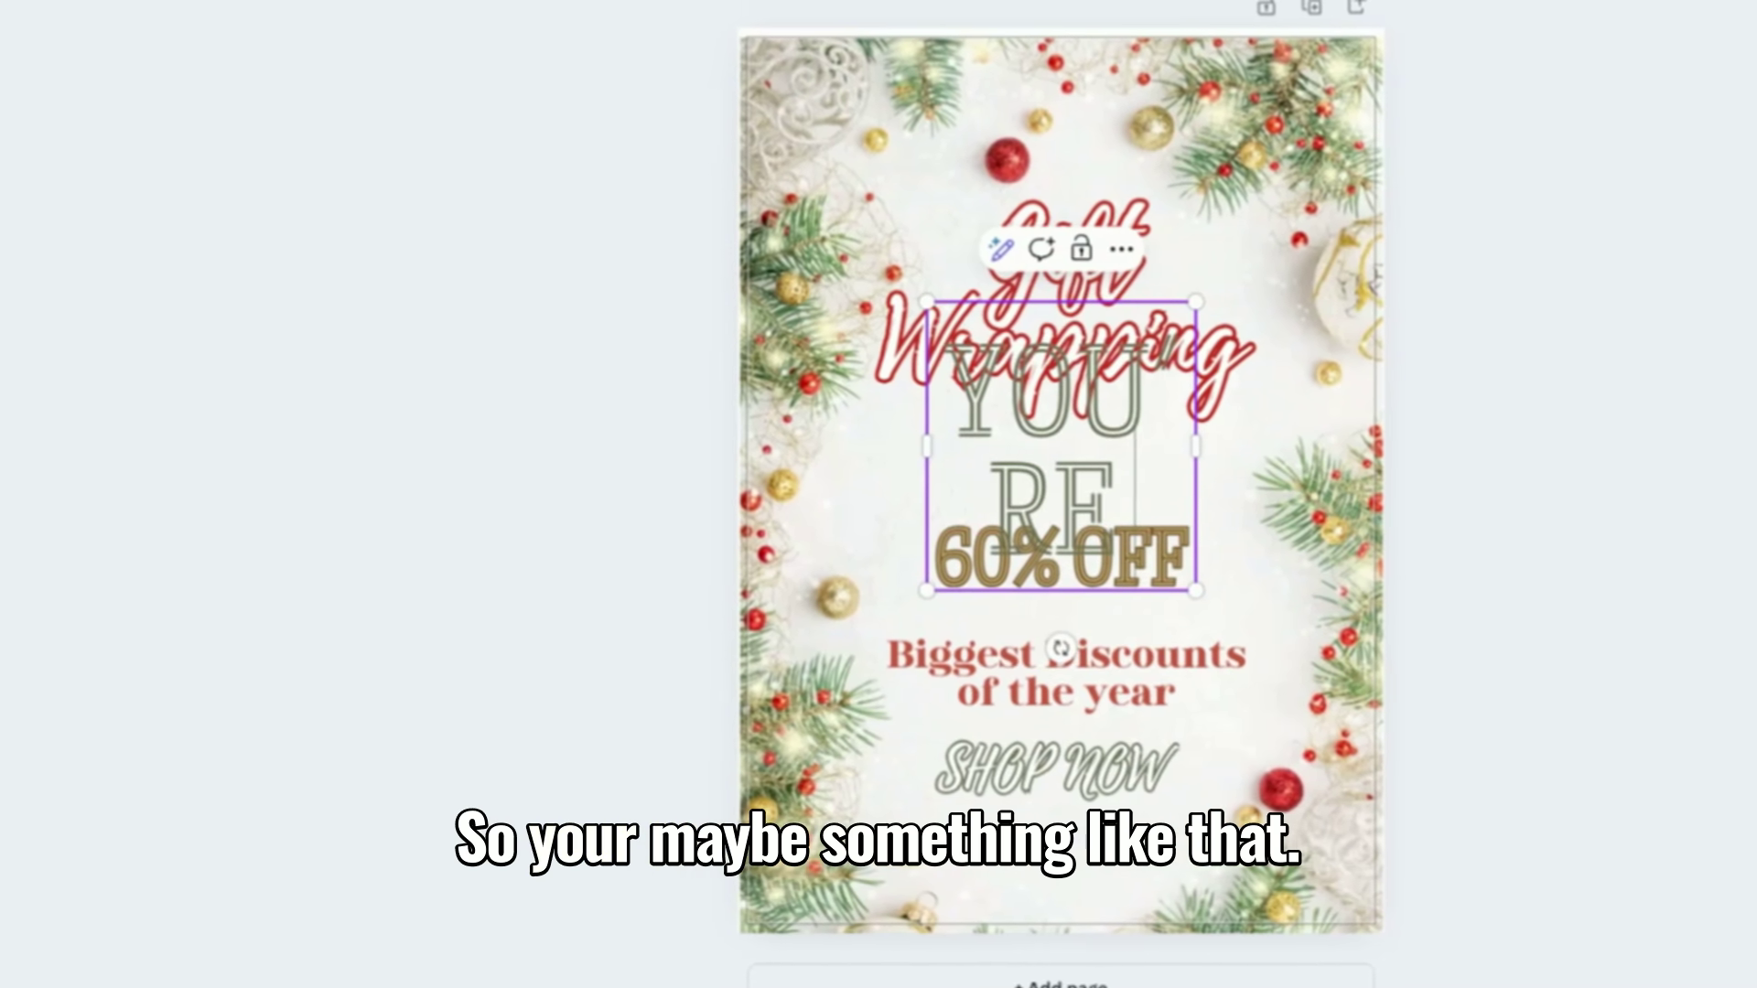
pyautogui.write(' INITED')
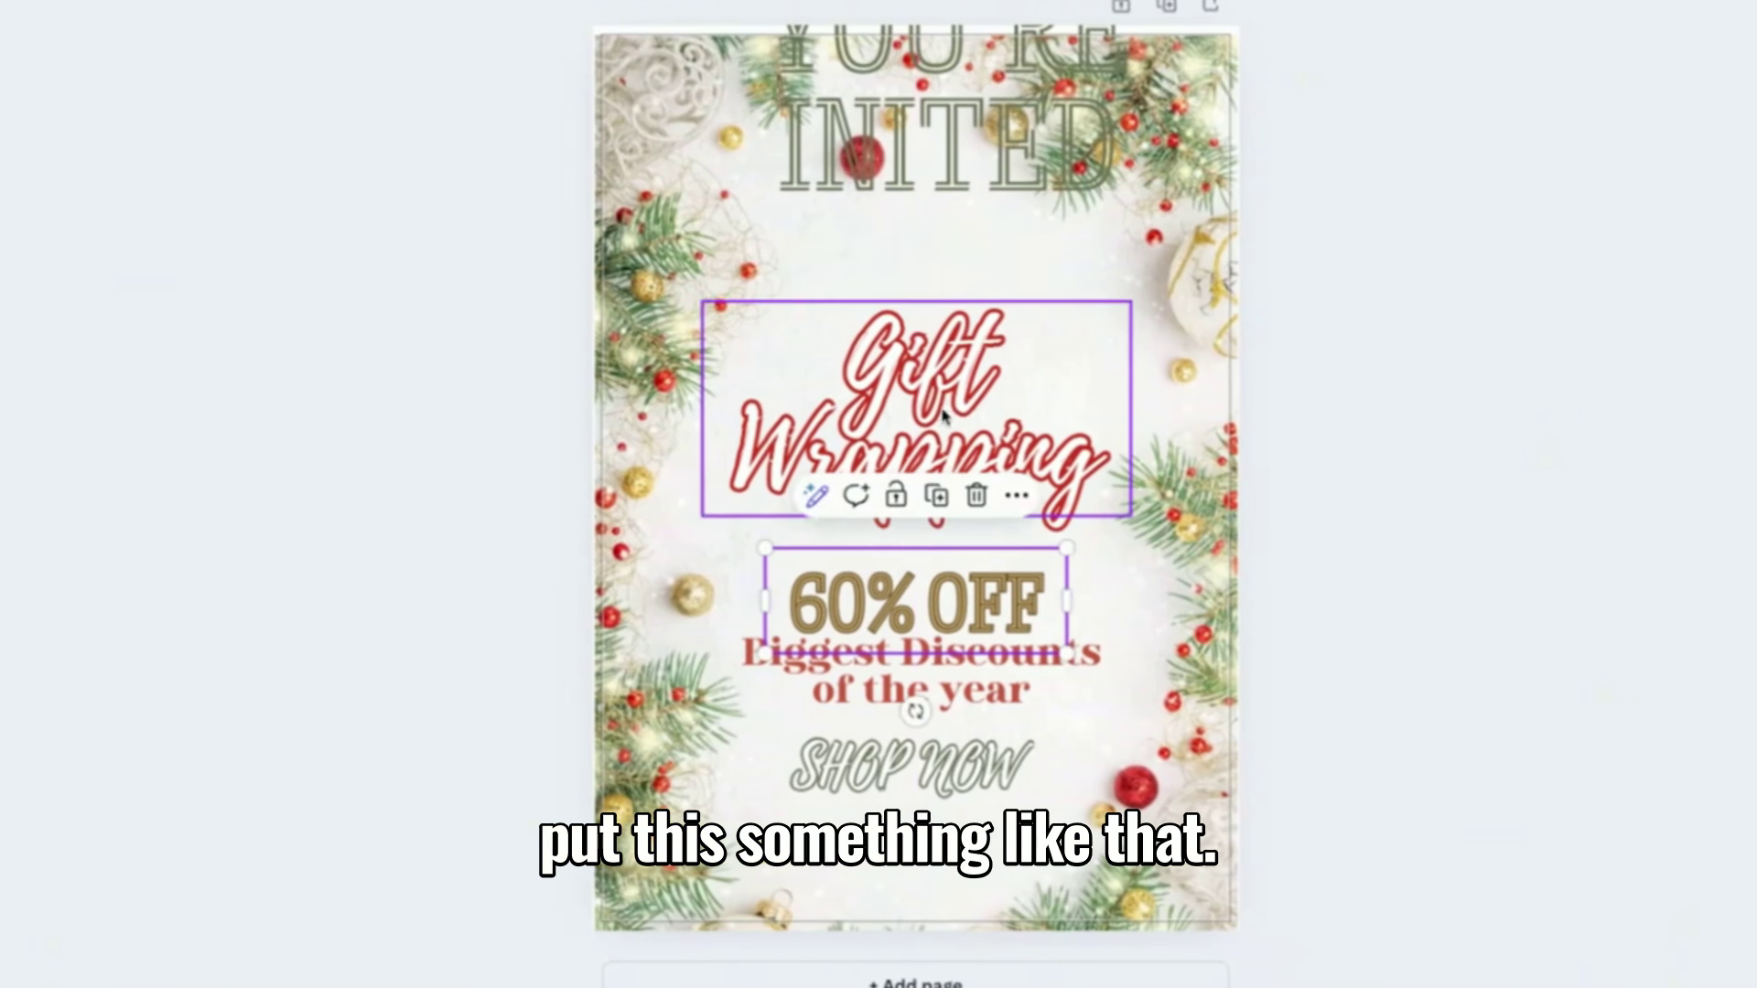
# Arrange the Gift Wrapping text below the YOU'RE INITED heading and bring it to the front
pyautogui.moveTo(945, 165); pyautogui.dragTo(934, 348)
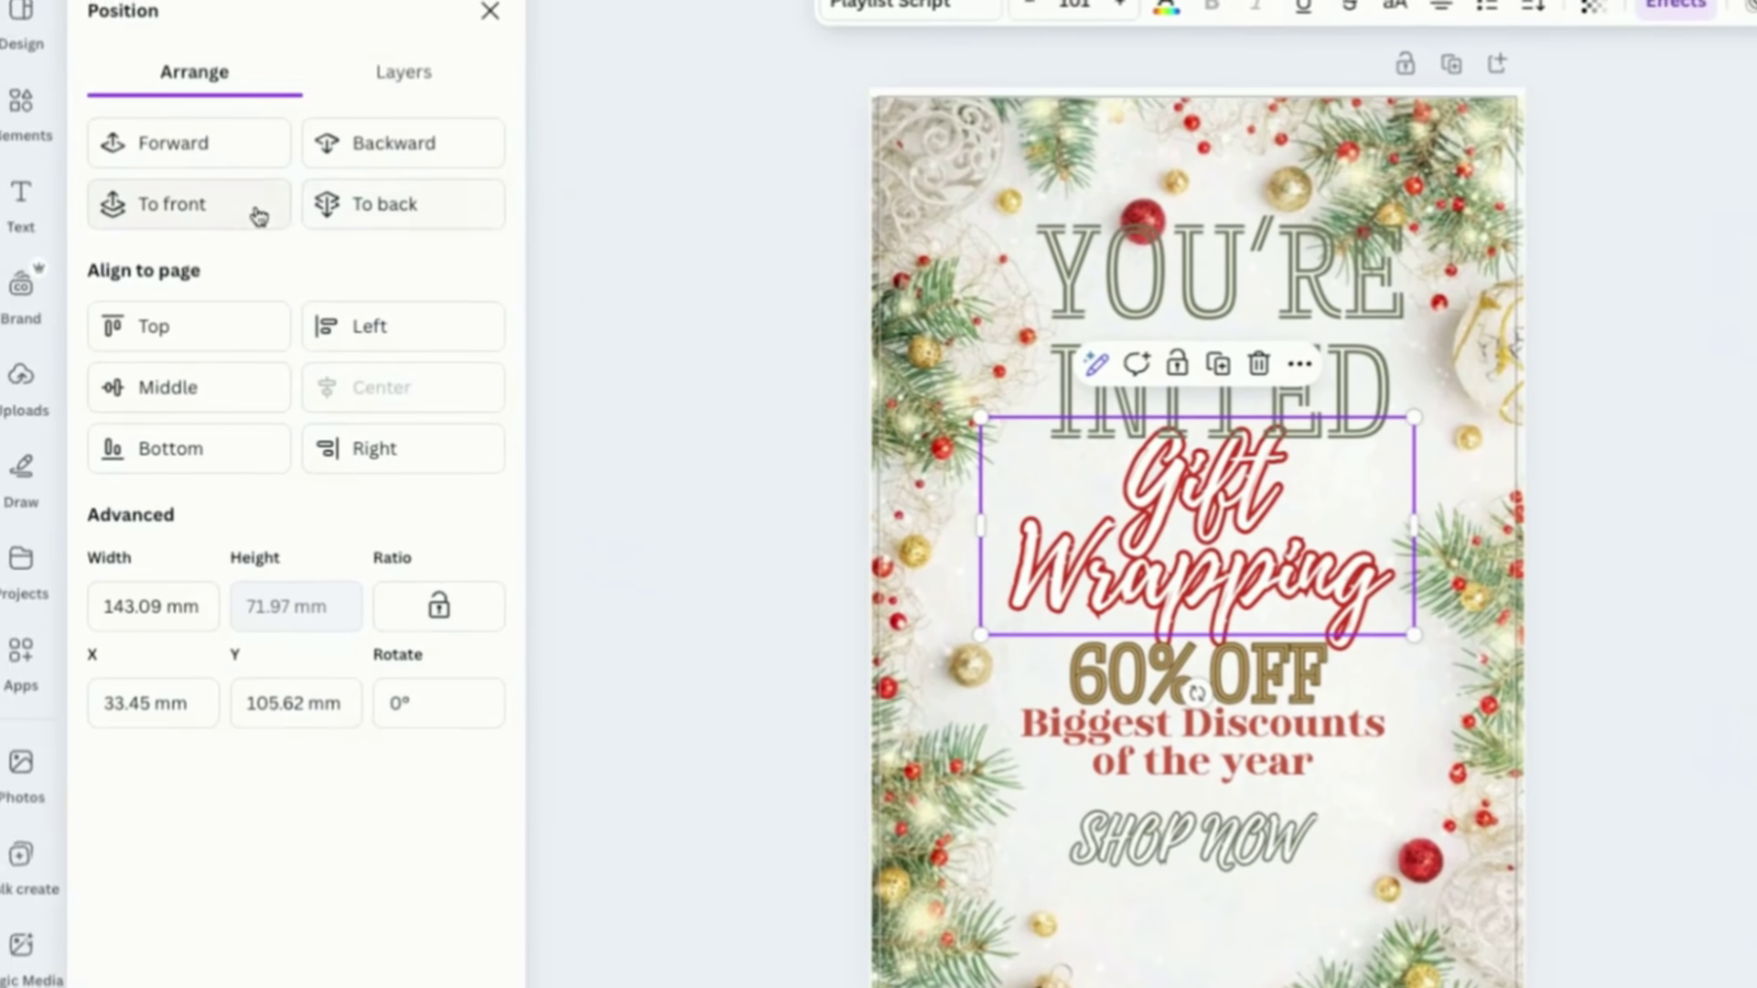
pyautogui.click(183, 211)
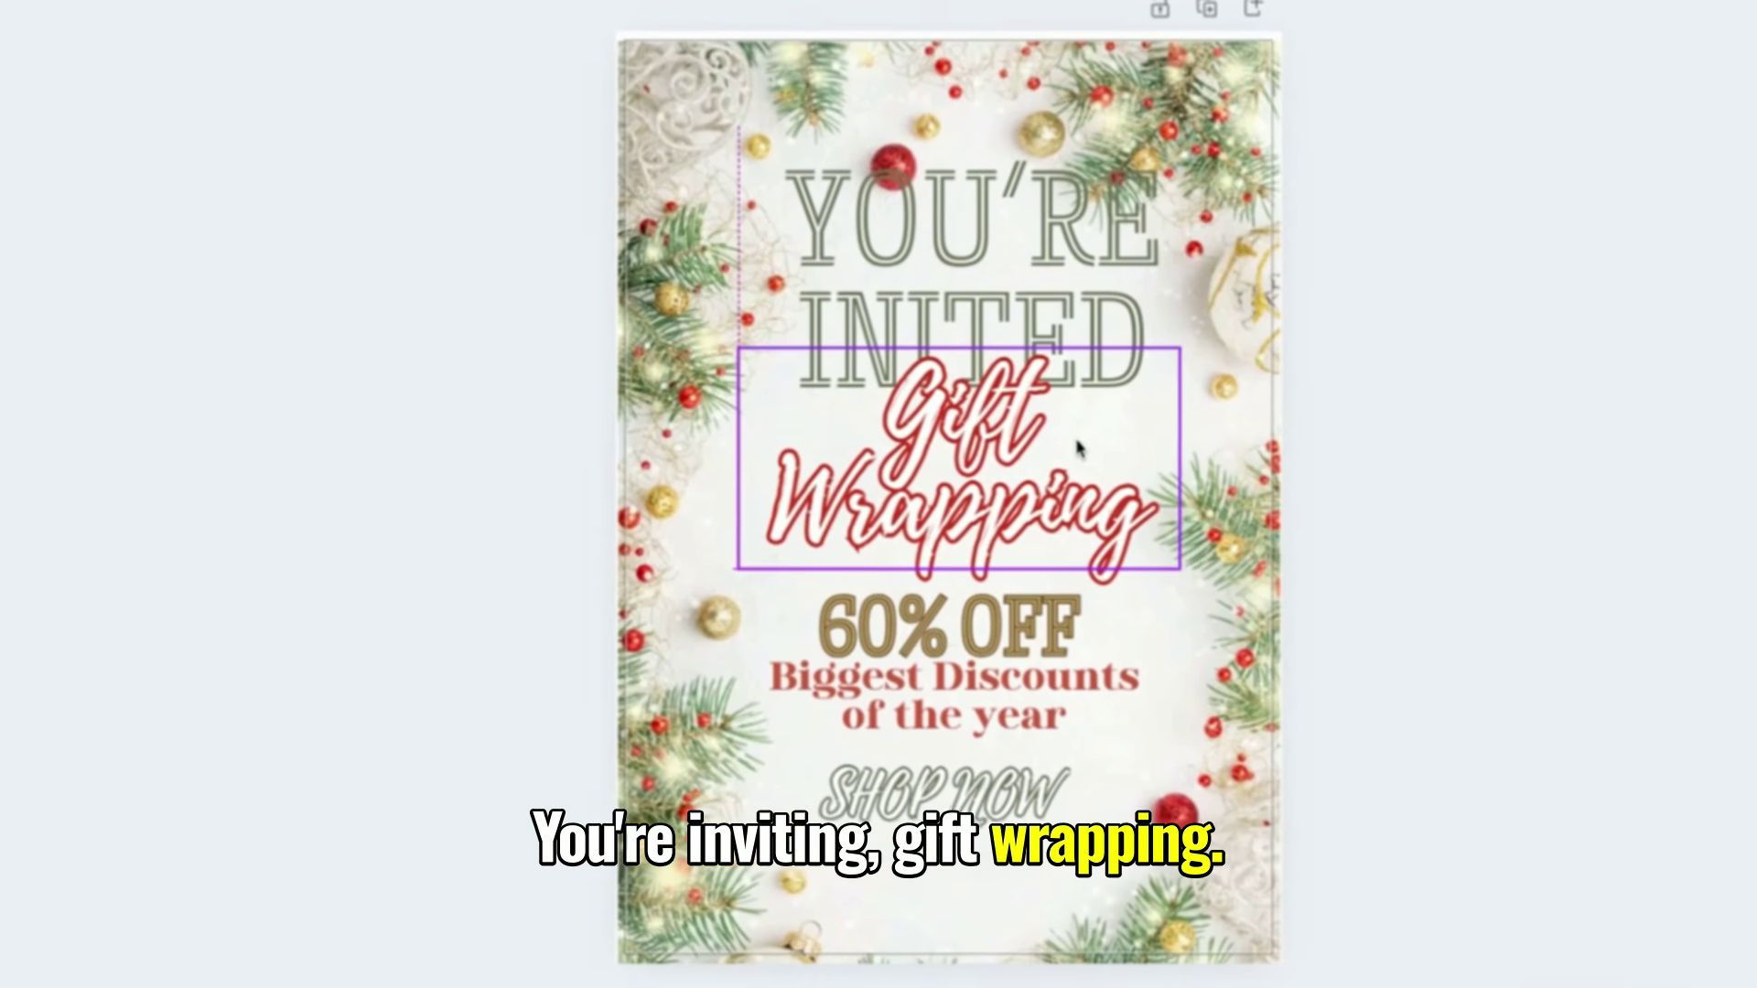
pyautogui.click(1050, 442)
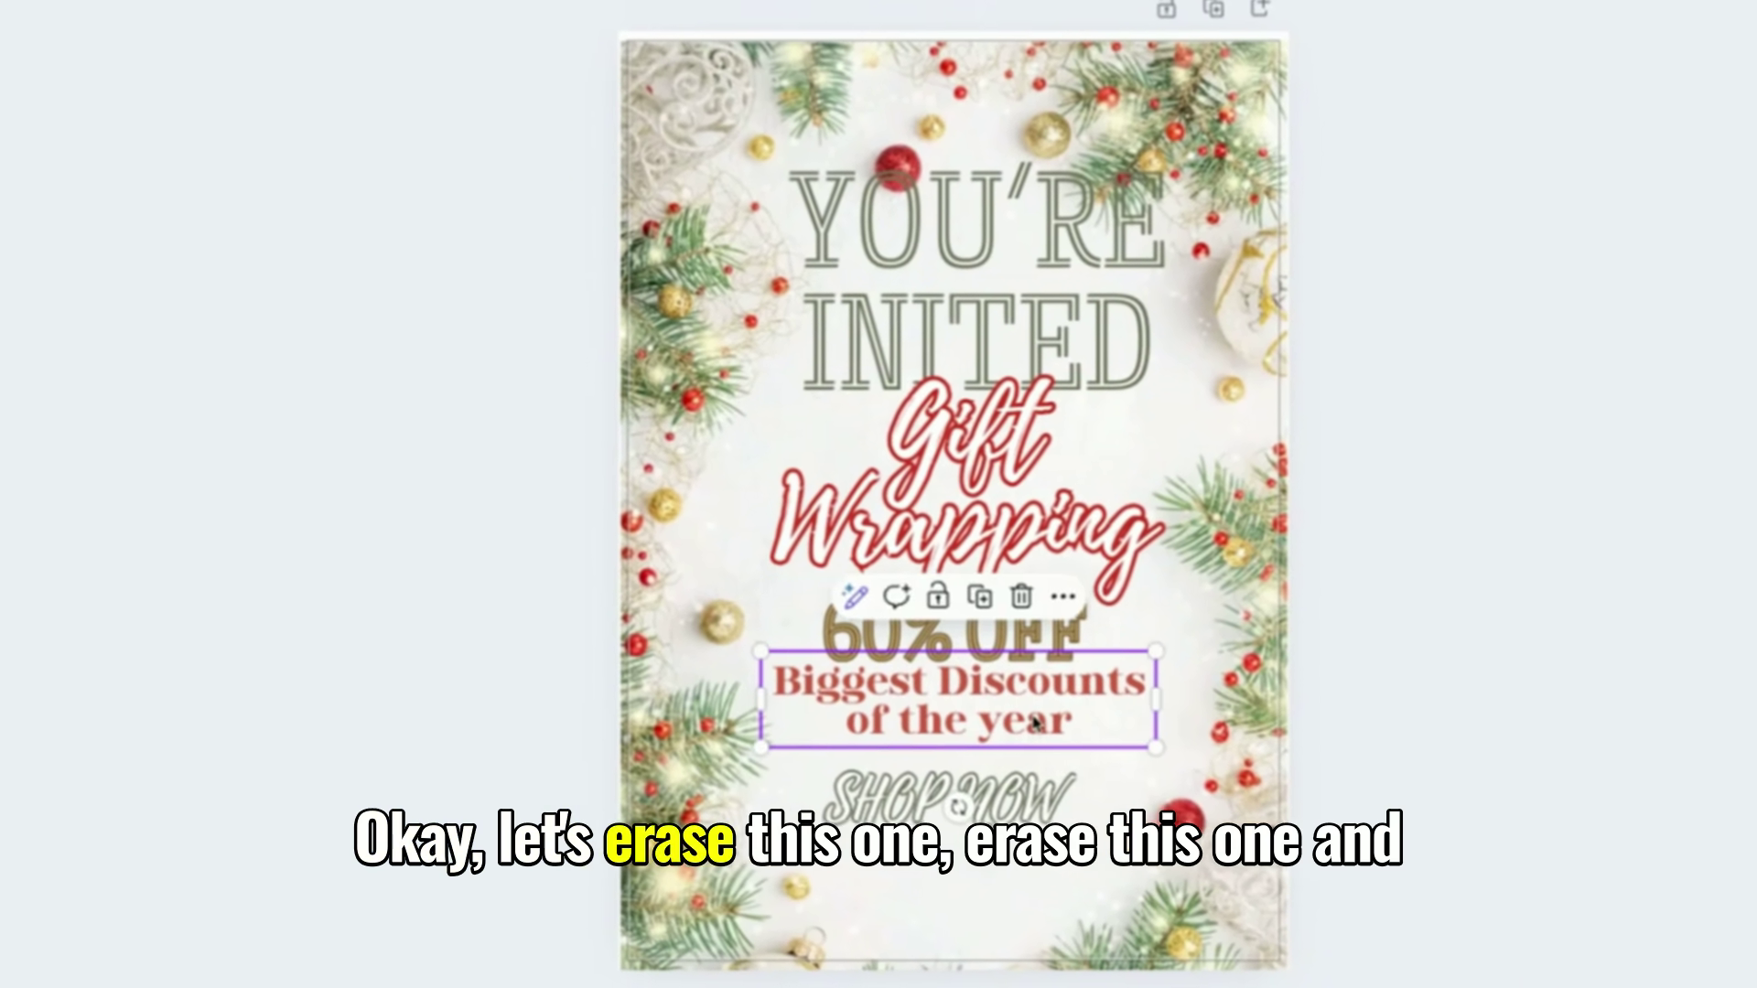
# Remove the 60% OFF and Biggest Discounts texts, and add the Brand Locally logo from the brand kit
pyautogui.doubleClick(1037, 723)
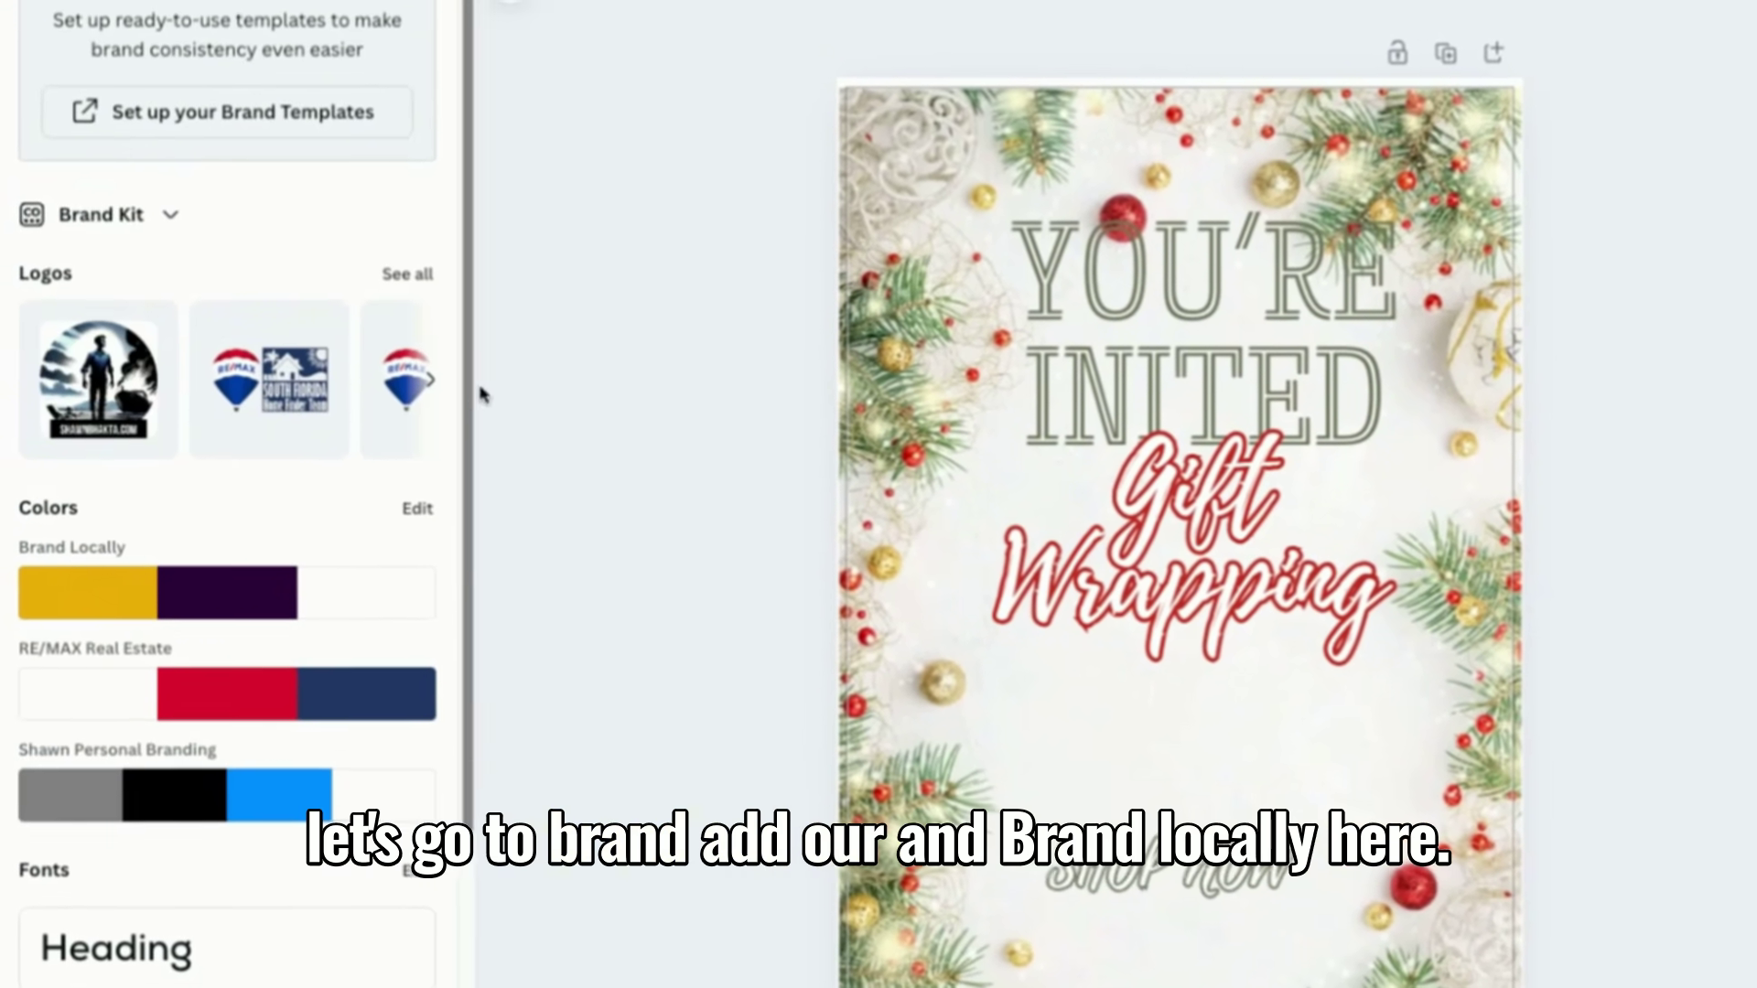
pyautogui.click(430, 378)
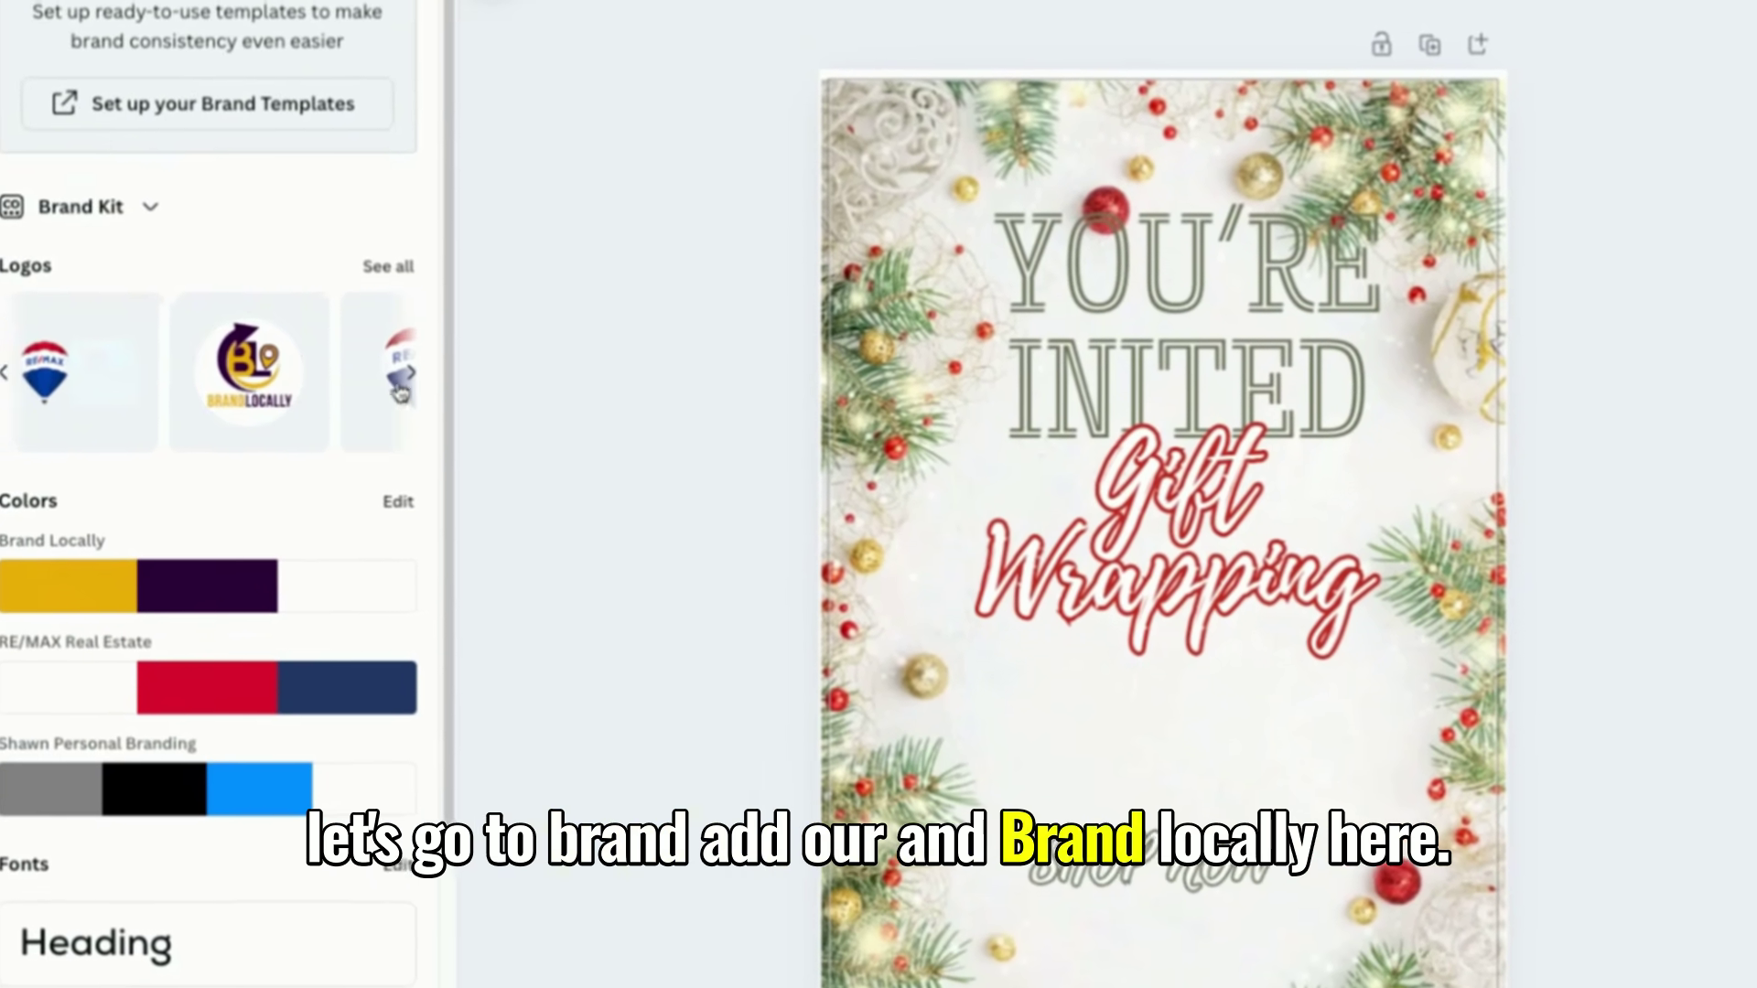
pyautogui.click(266, 379)
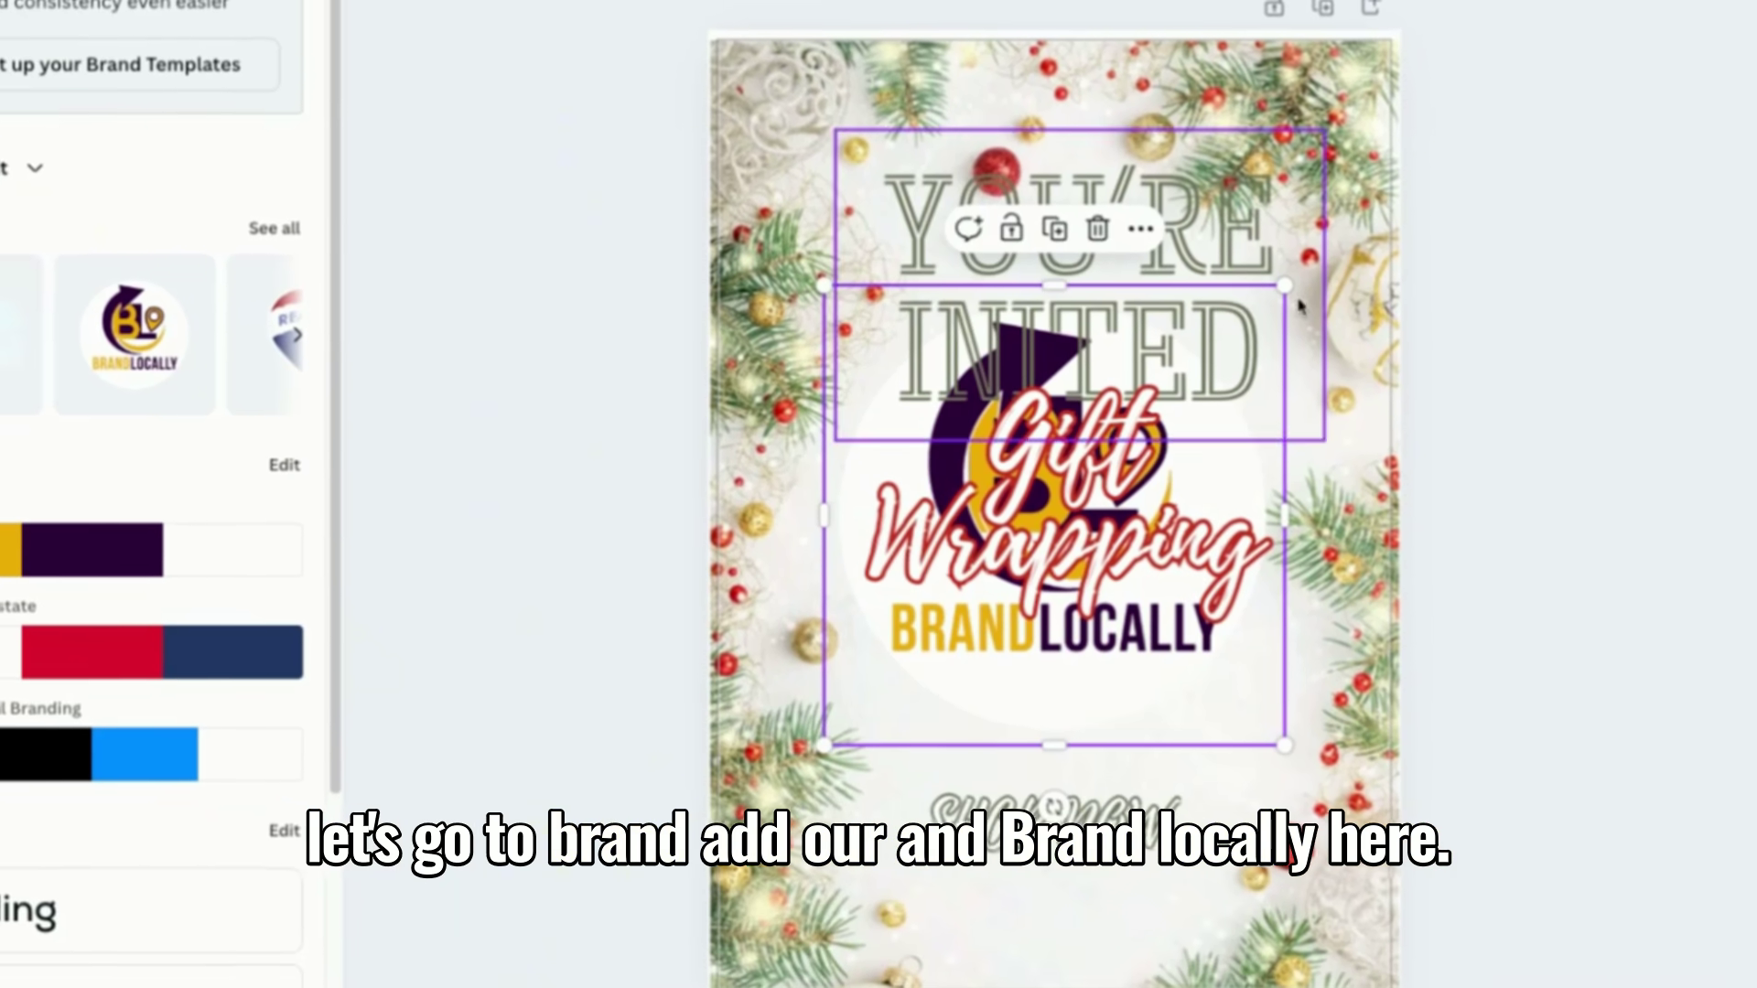
# Shrink the Brand Locally logo and place it centred at the flyer's upper edge, above the YOU'RE INITED heading
pyautogui.moveTo(1337, 303); pyautogui.dragTo(1099, 550)
pyautogui.moveTo(1228, 267); pyautogui.dragTo(956, 546)
pyautogui.moveTo(807, 640); pyautogui.dragTo(894, 648)
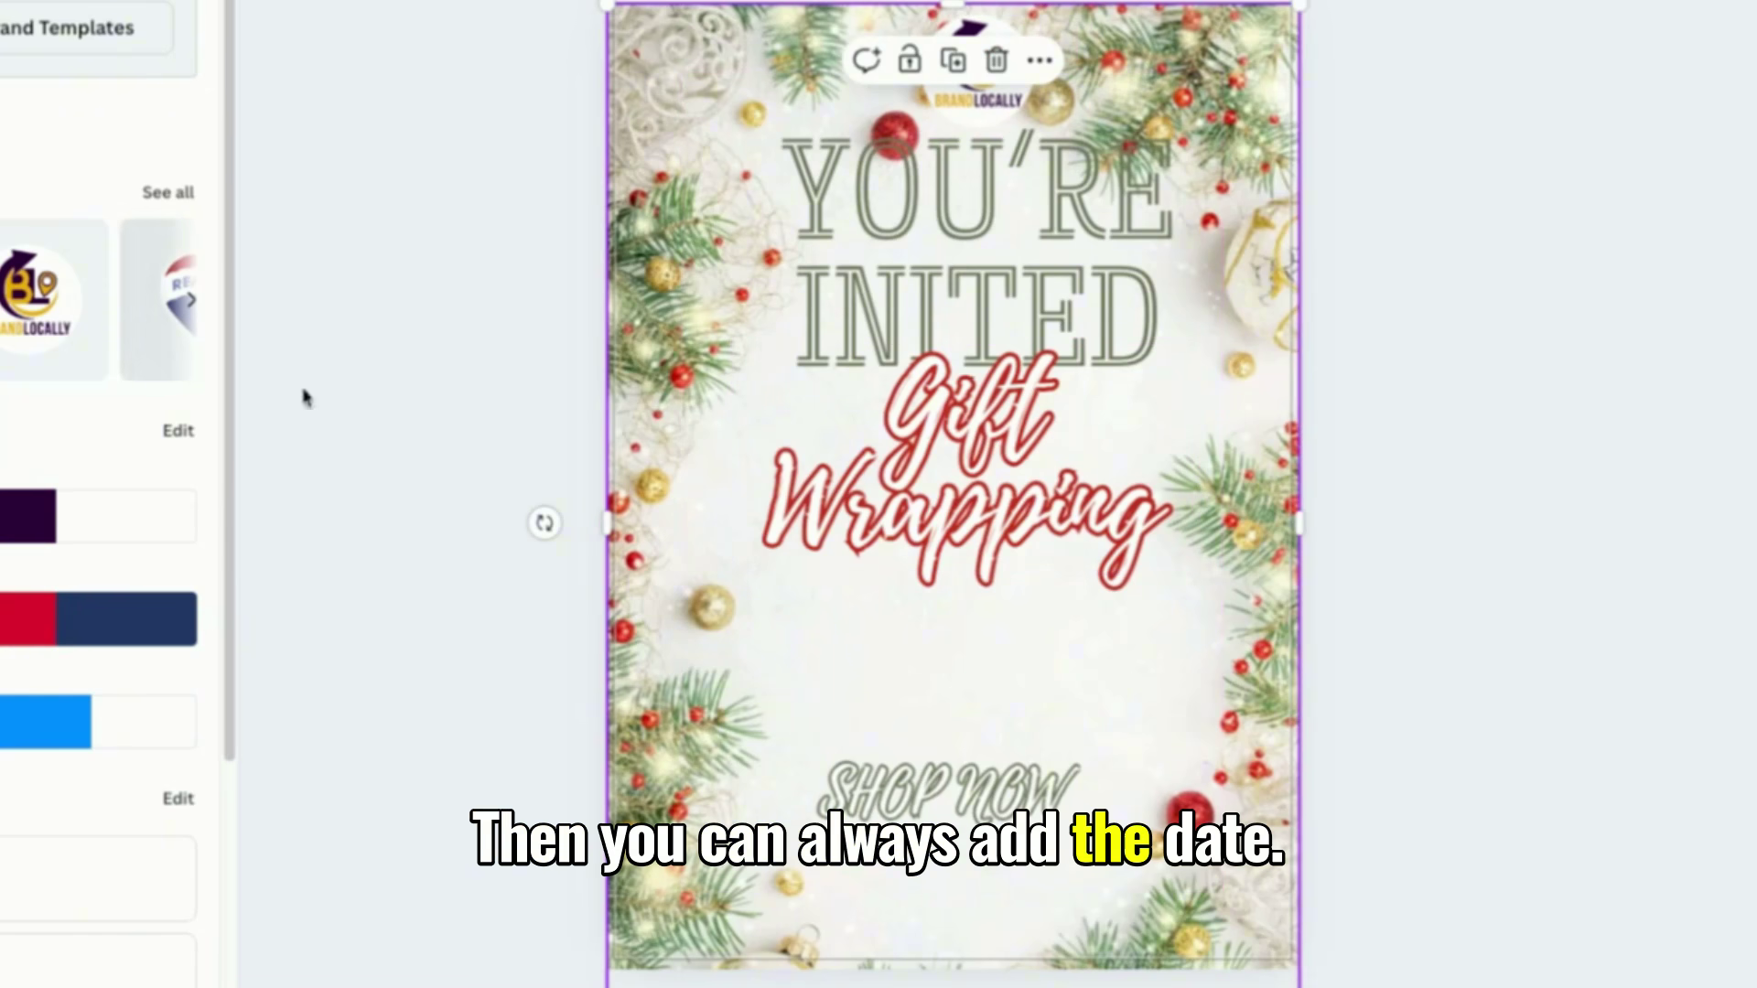
# Replace the SHOP NOW text with separate lines reading "DATE:", "TIME:" and "location"
pyautogui.click(966, 796)
pyautogui.write('D')
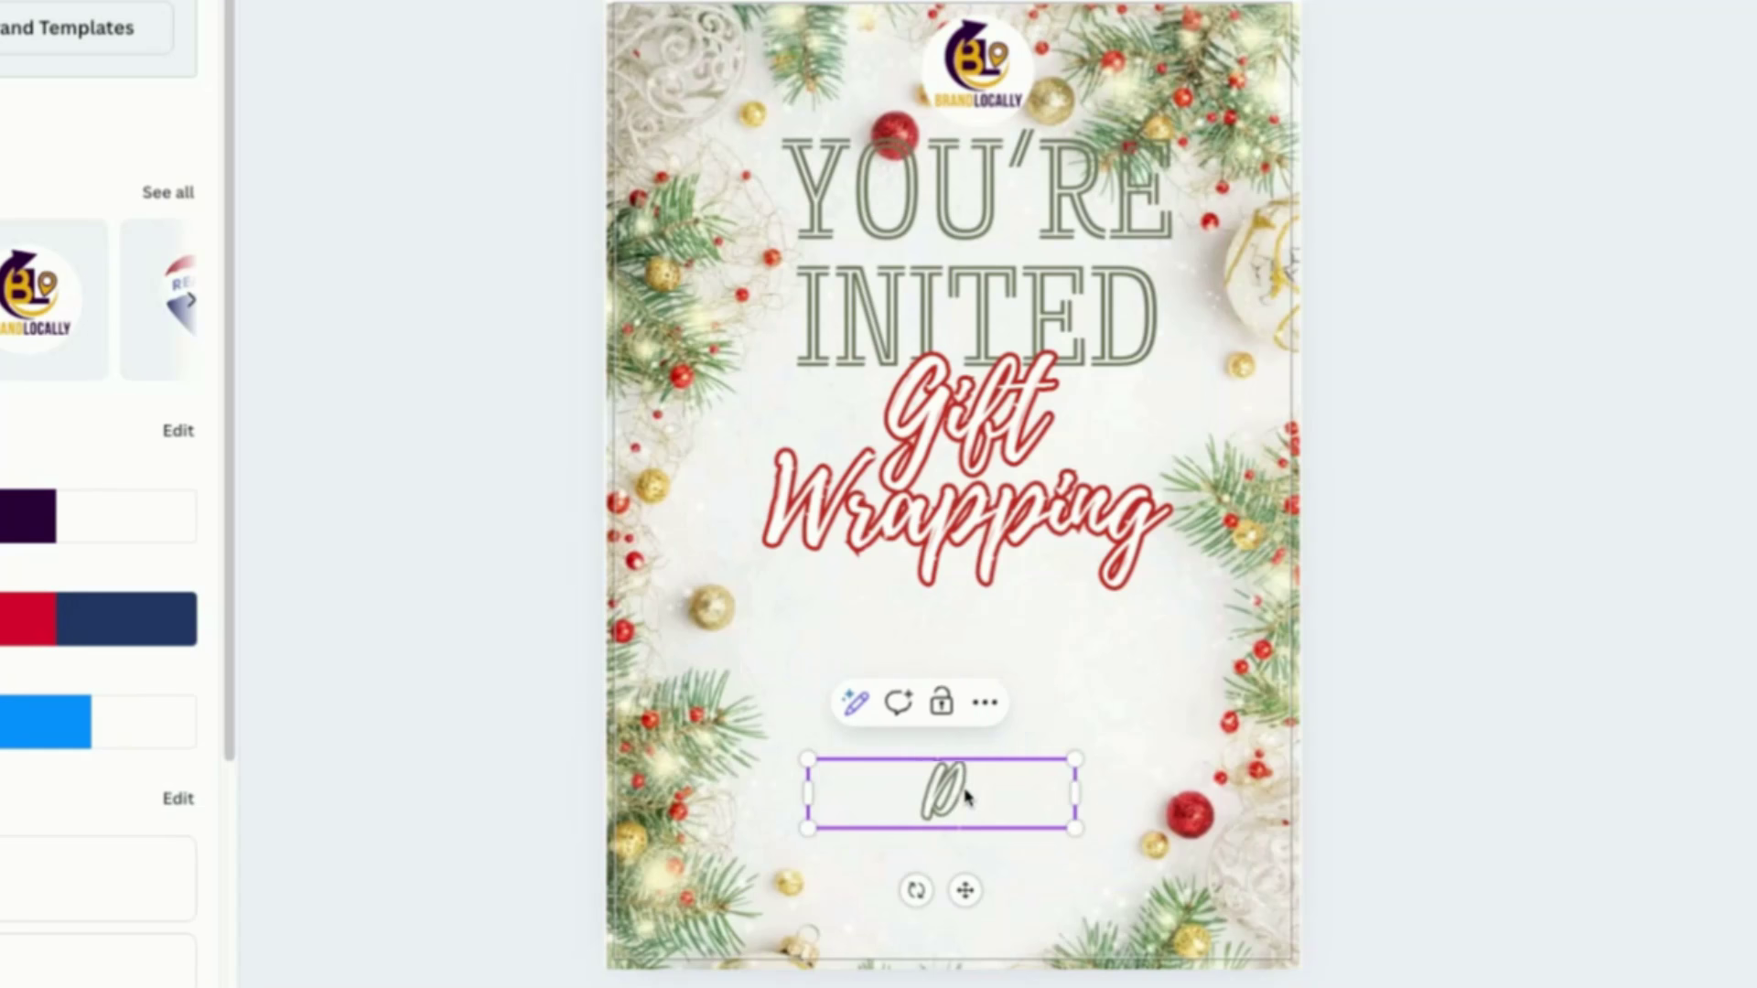
pyautogui.write('ATE')
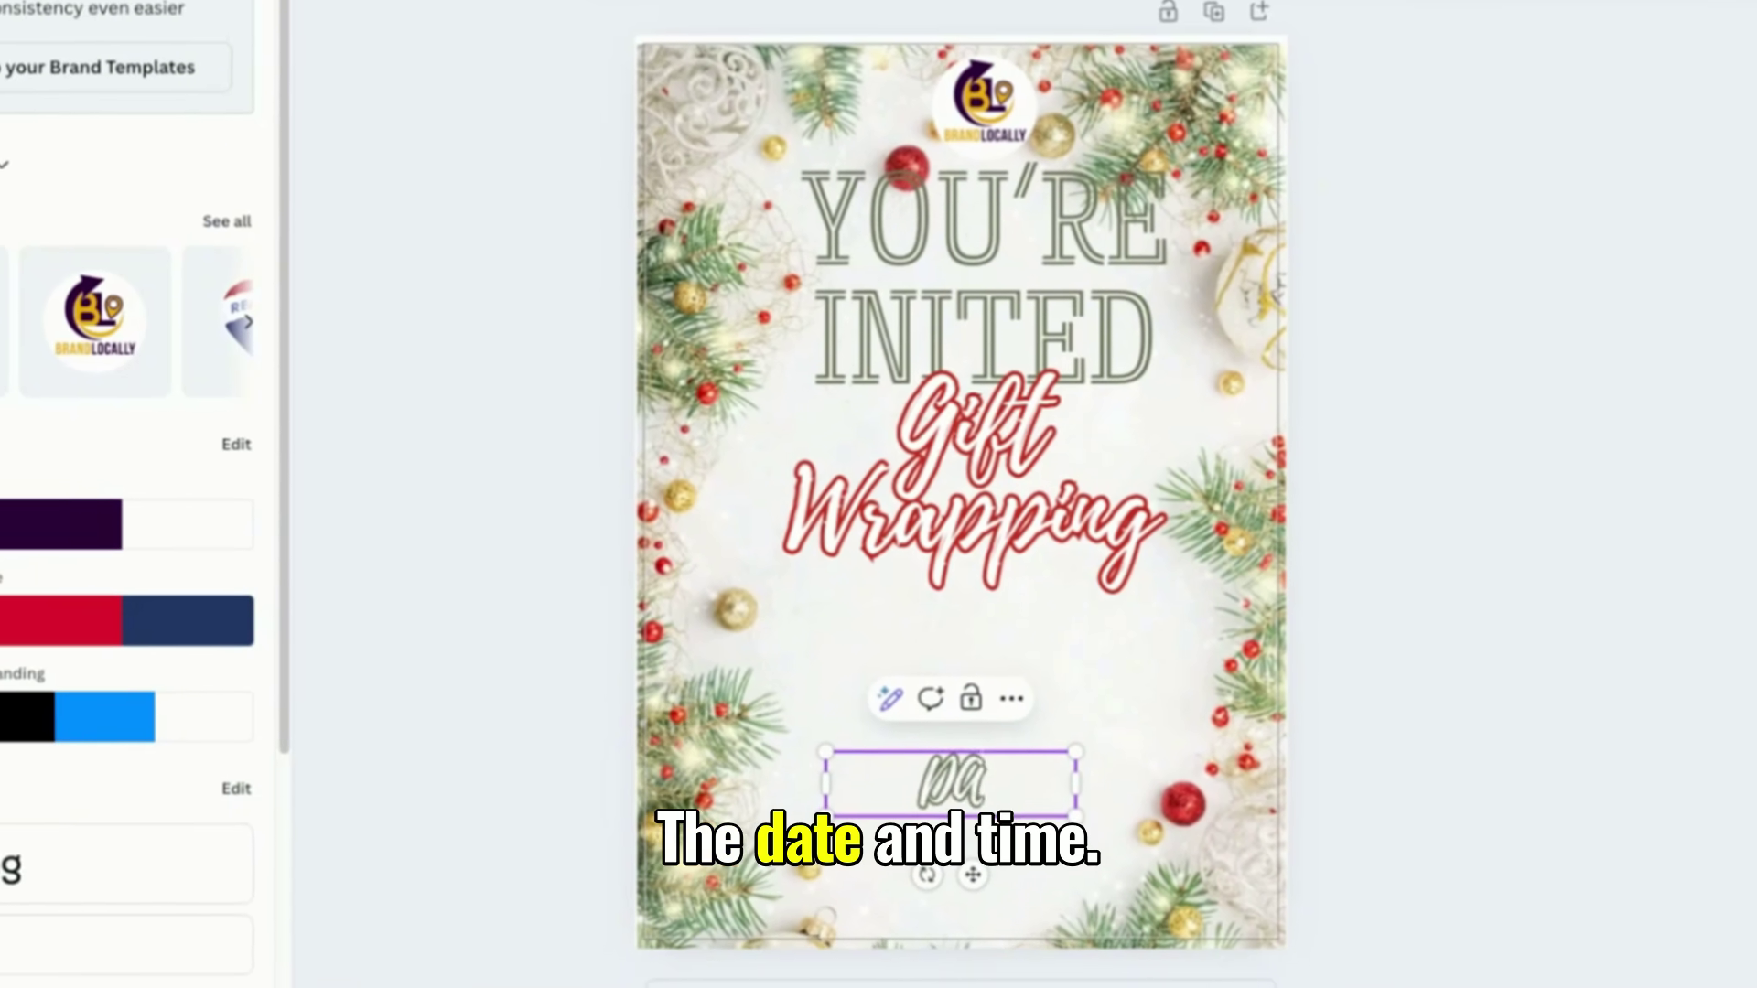
pyautogui.write(':')
pyautogui.press('Return')
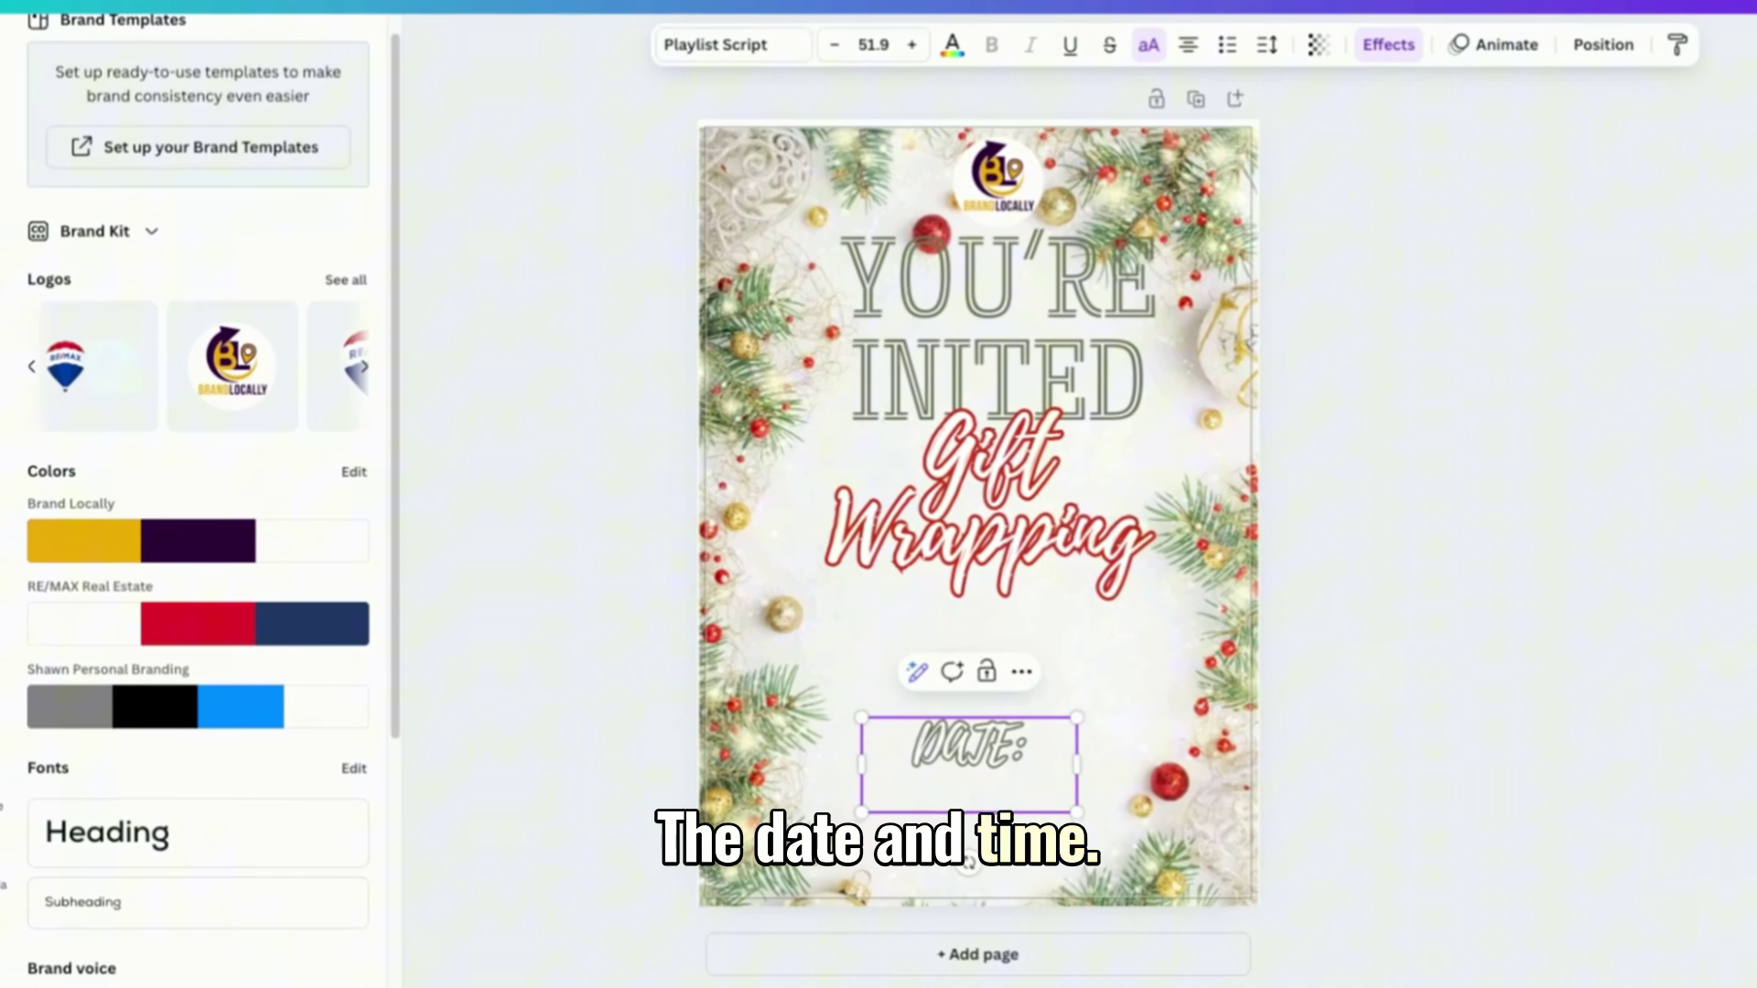
pyautogui.write('TIME:')
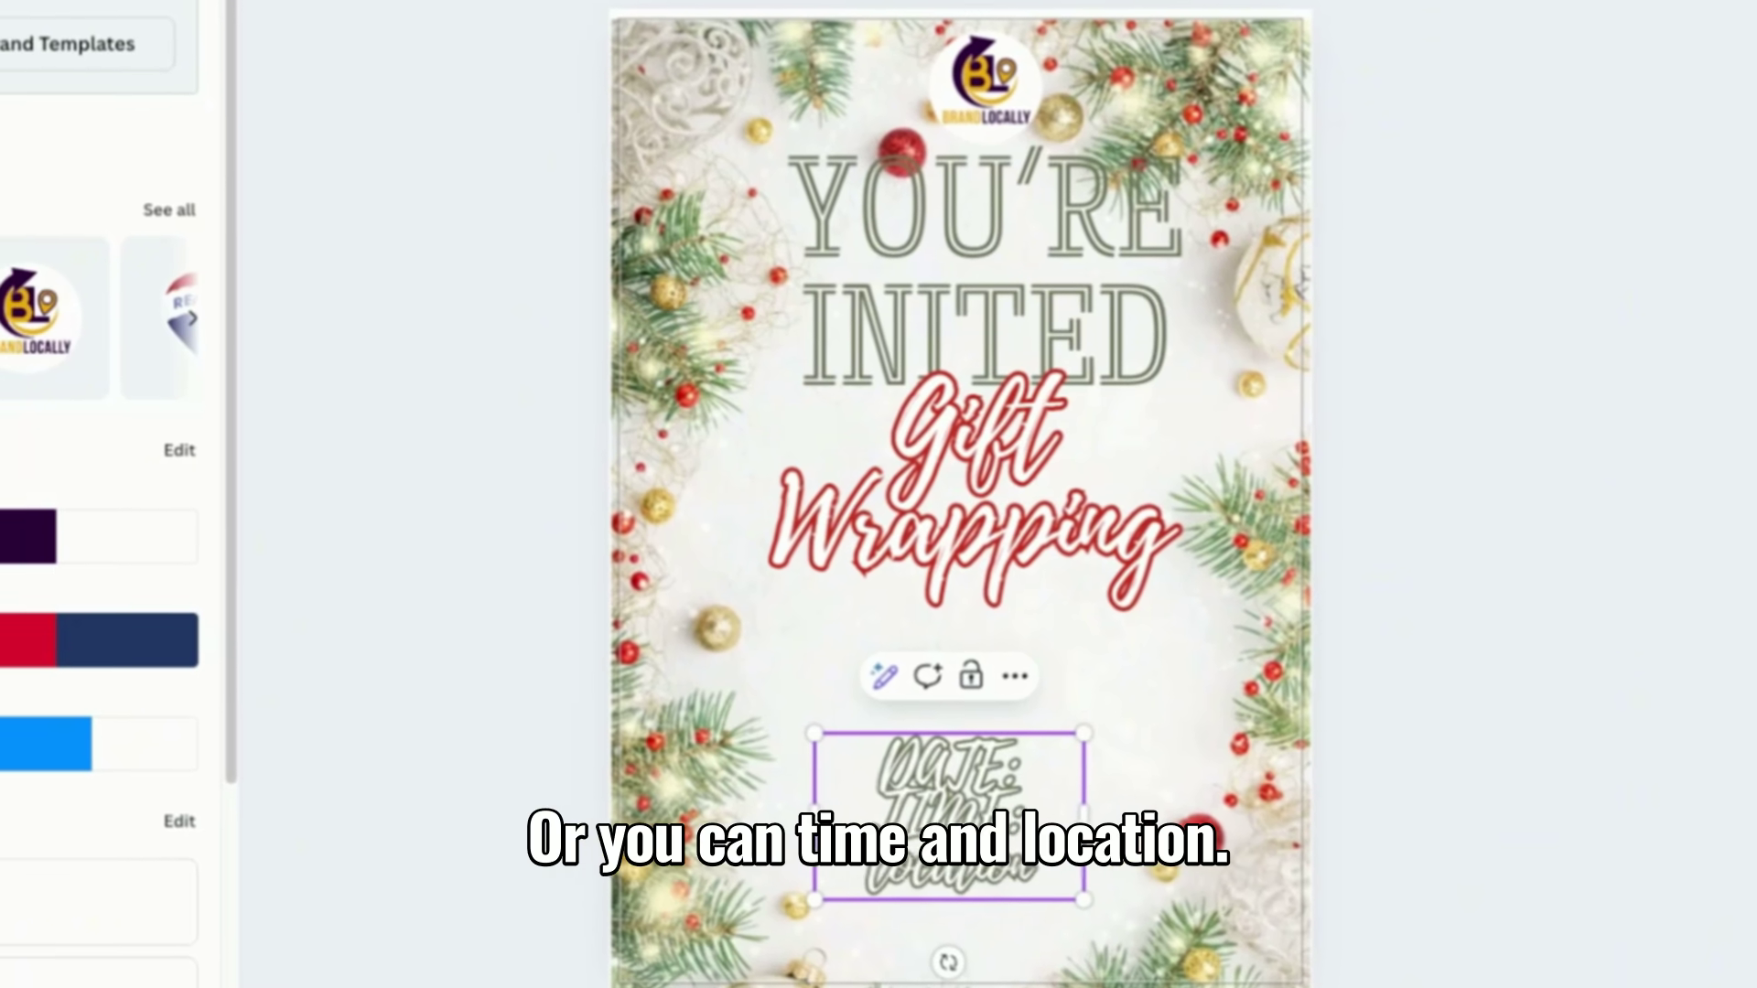
# Rewrite the time label as "Time:" and the date line as "Date: Dec 15, 2024" in the event details
pyautogui.doubleClick(955, 798)
pyautogui.write('Time:')
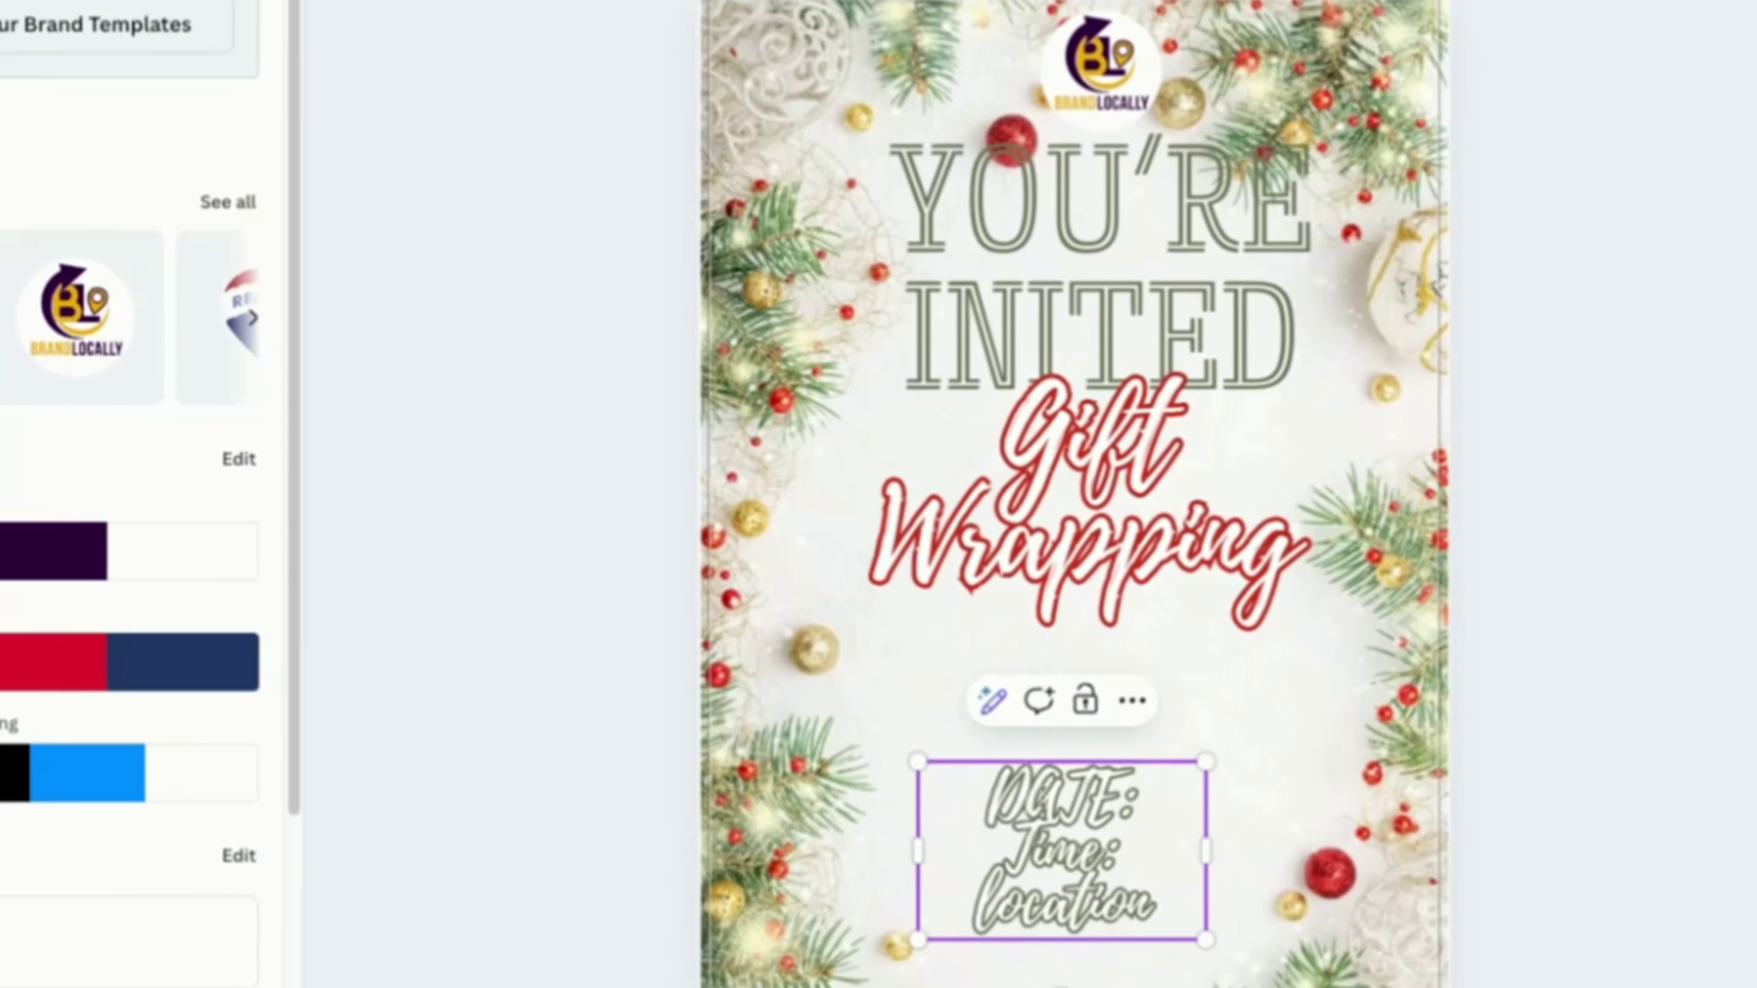
pyautogui.doubleClick(1043, 792)
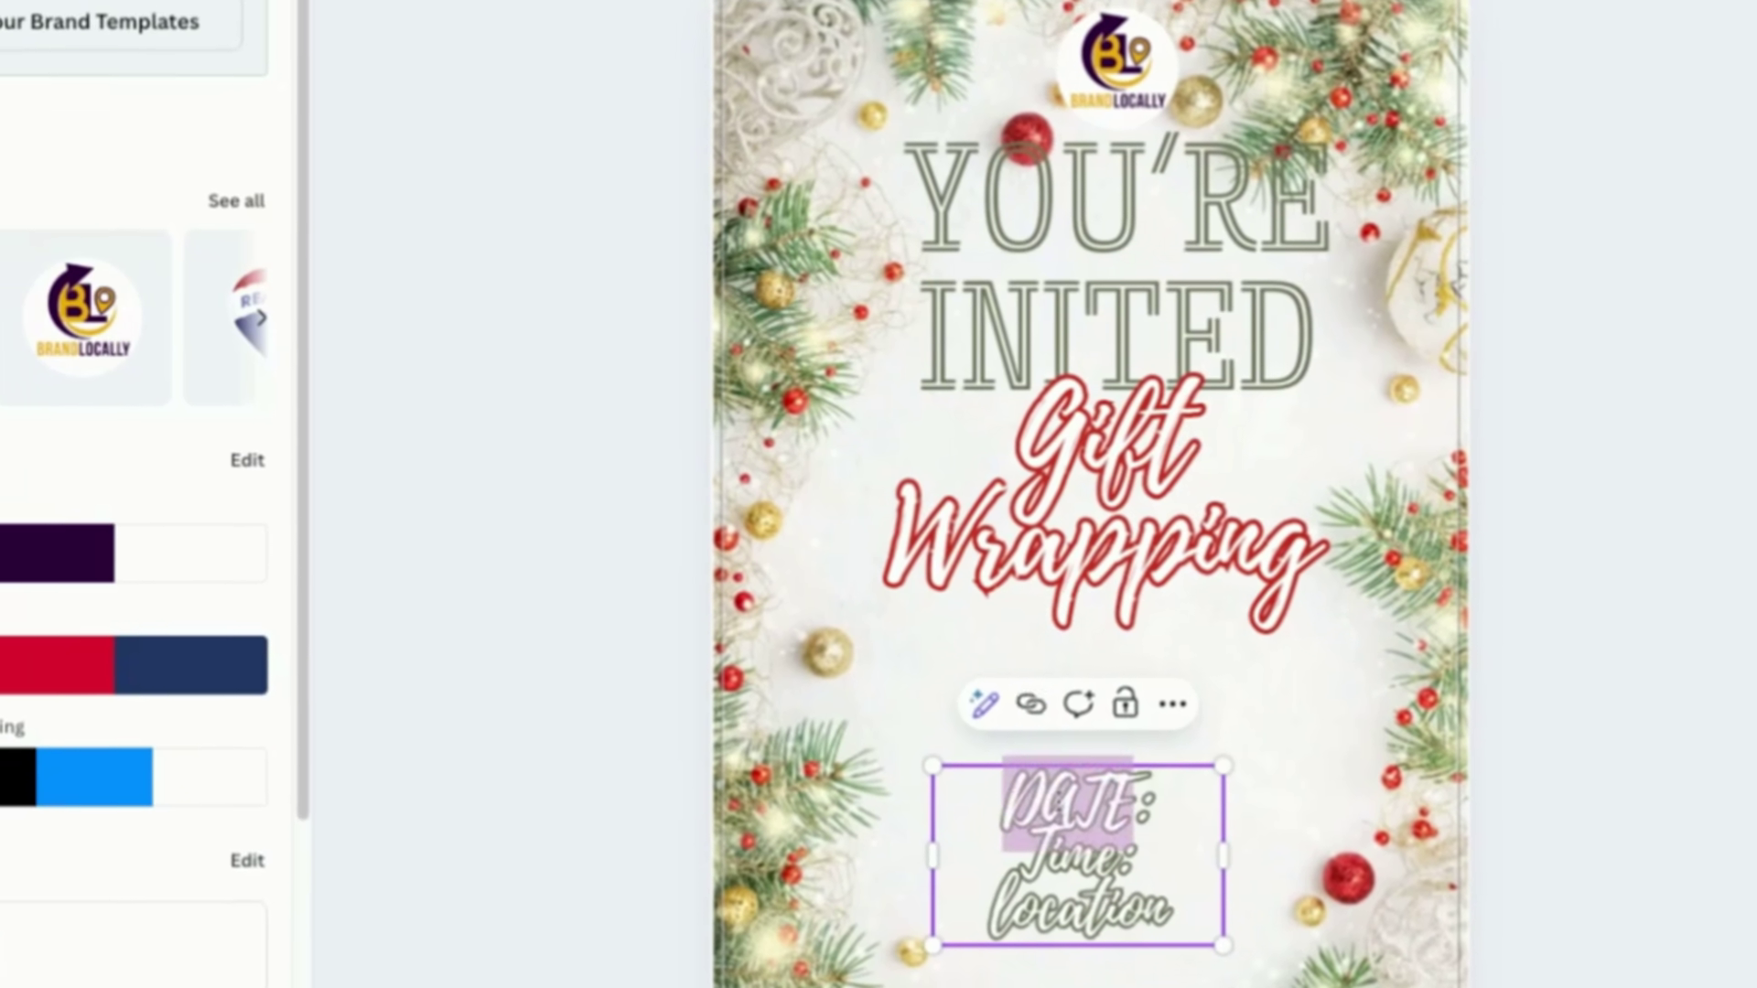
pyautogui.write('Date: Dec')
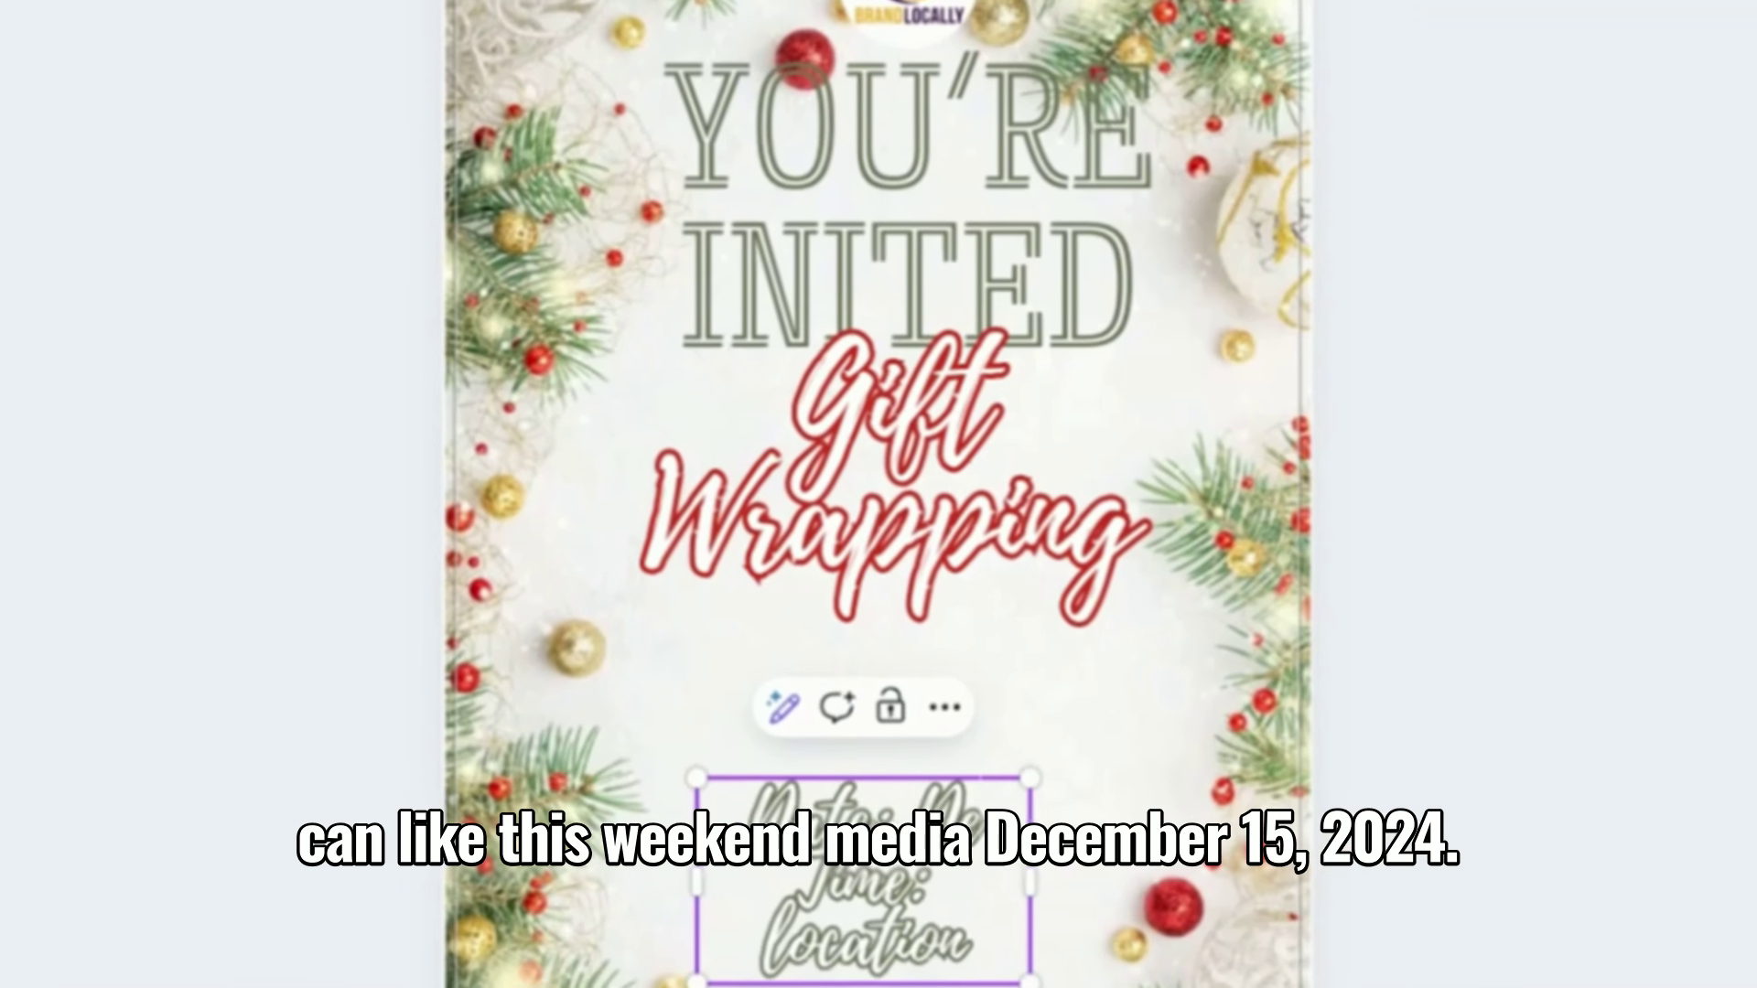
pyautogui.write('15,')
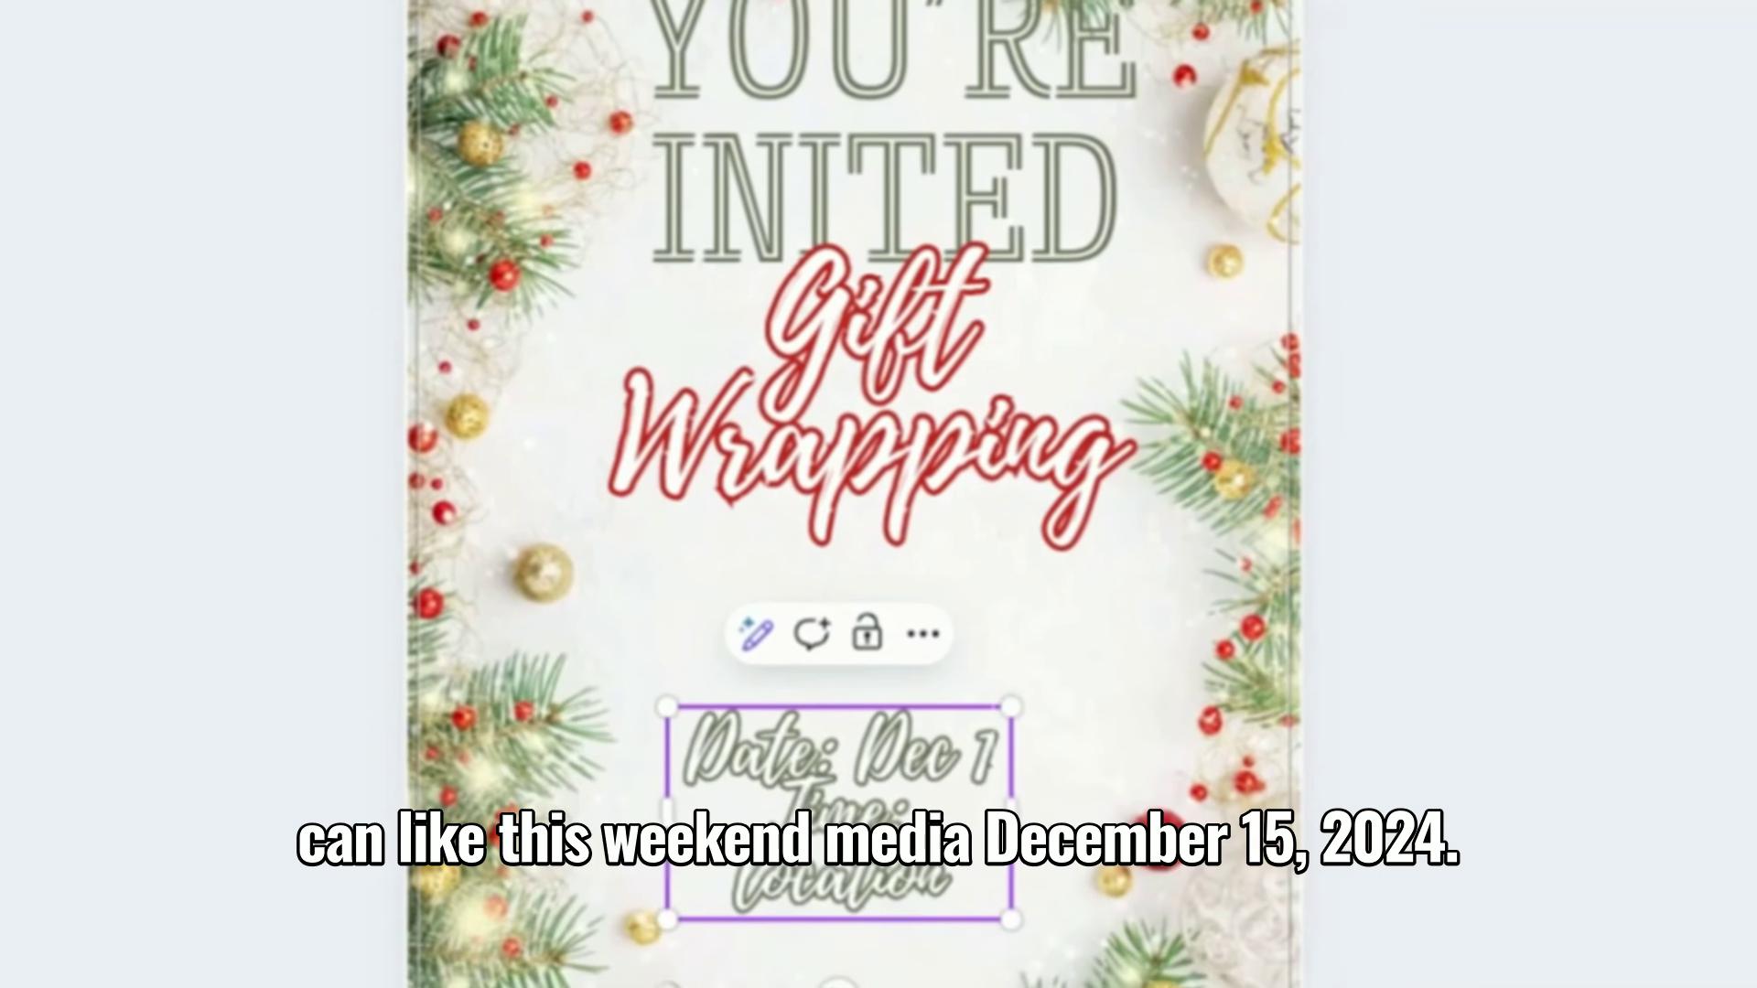
pyautogui.write(' 2024')
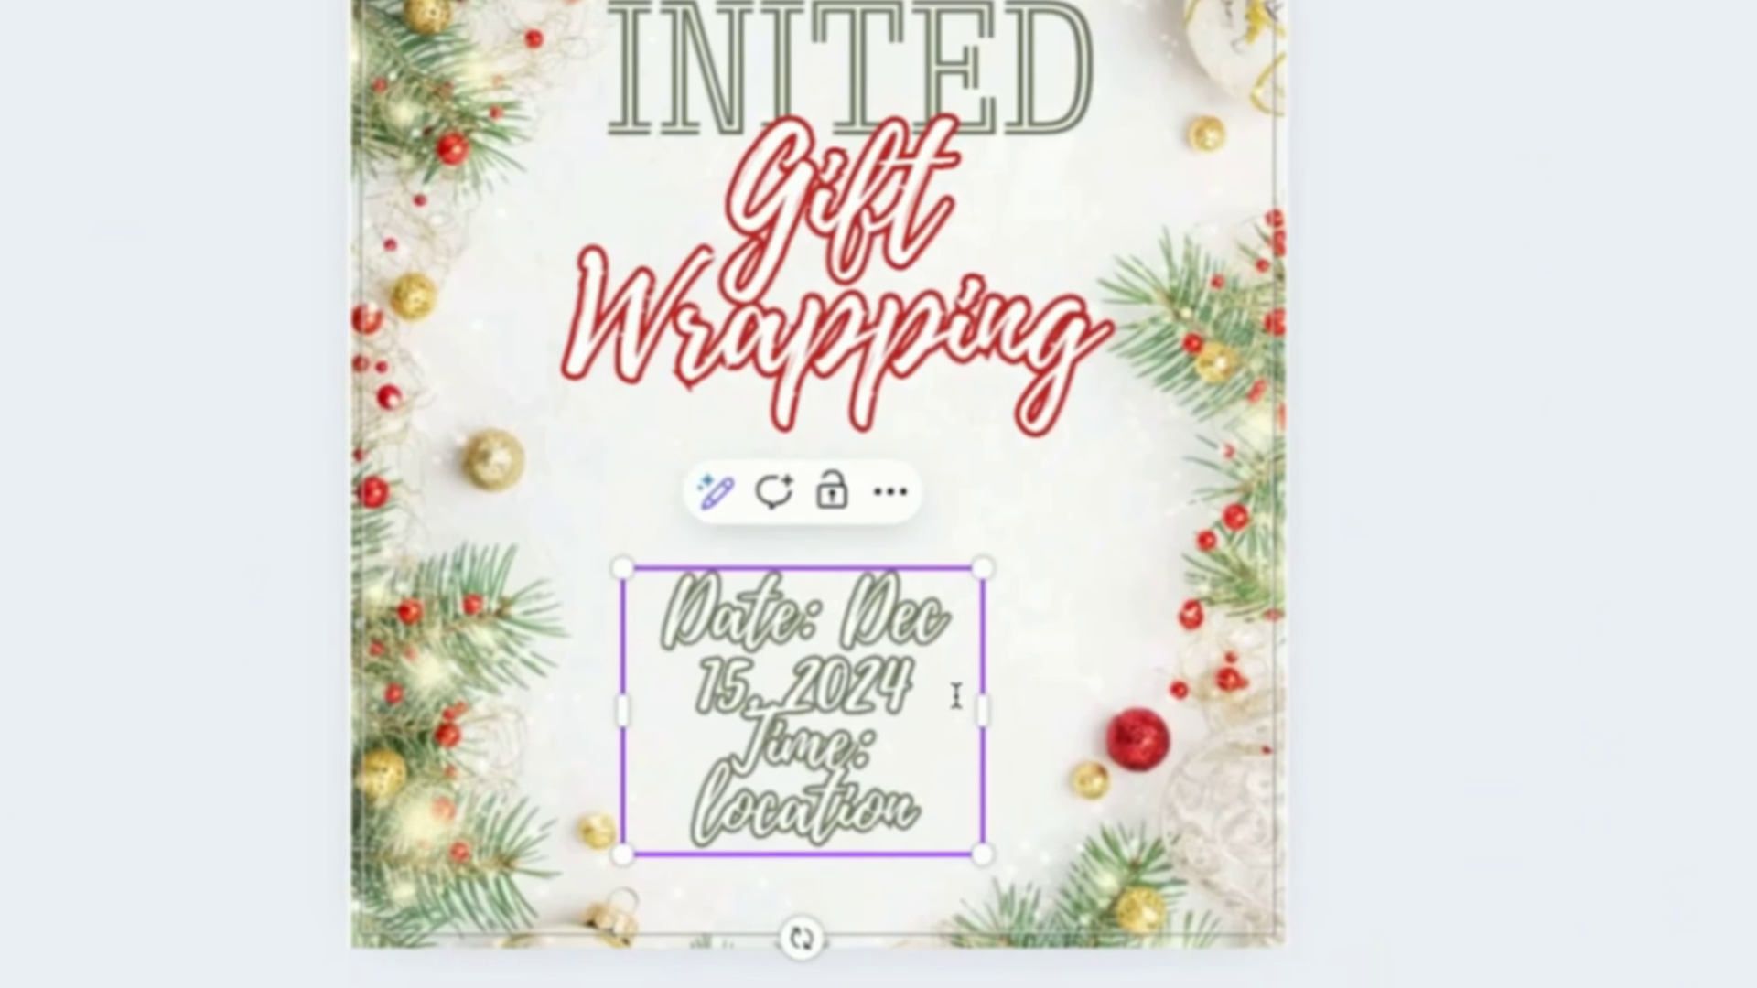
# Widen the event details text box so the date fits on one line, and centre it below Gift Wrapping
pyautogui.moveTo(982, 700); pyautogui.dragTo(1274, 672)
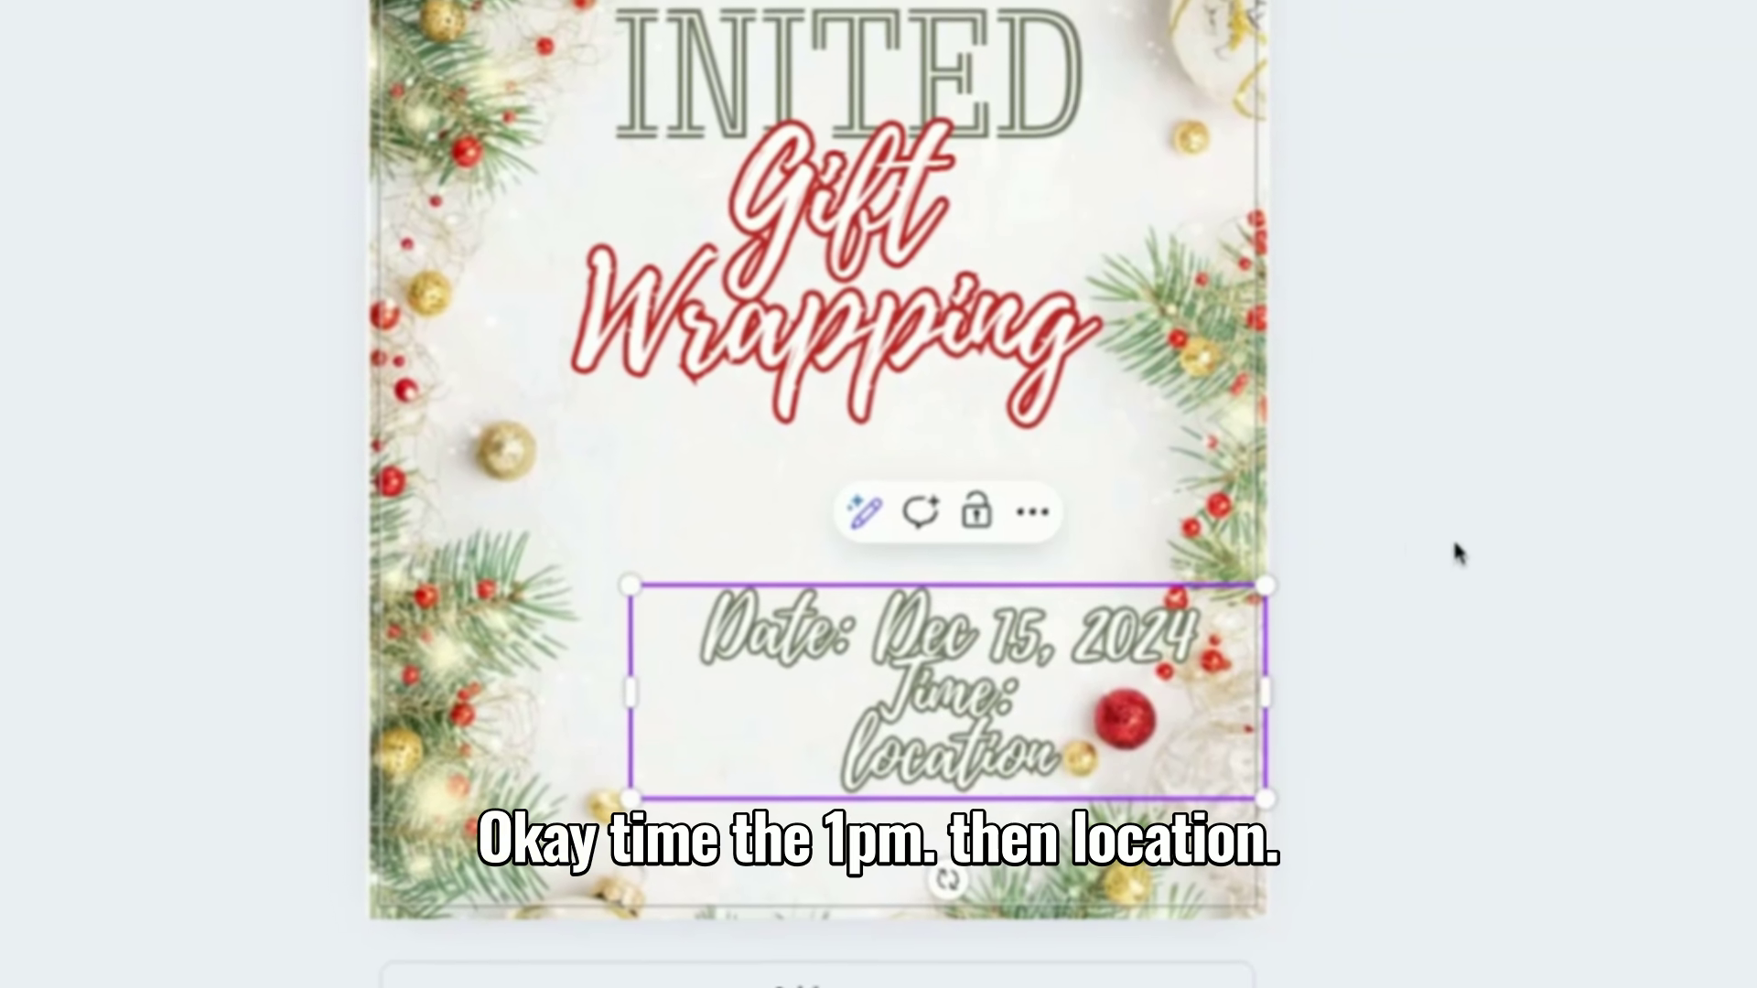
pyautogui.moveTo(1007, 706); pyautogui.dragTo(1024, 732)
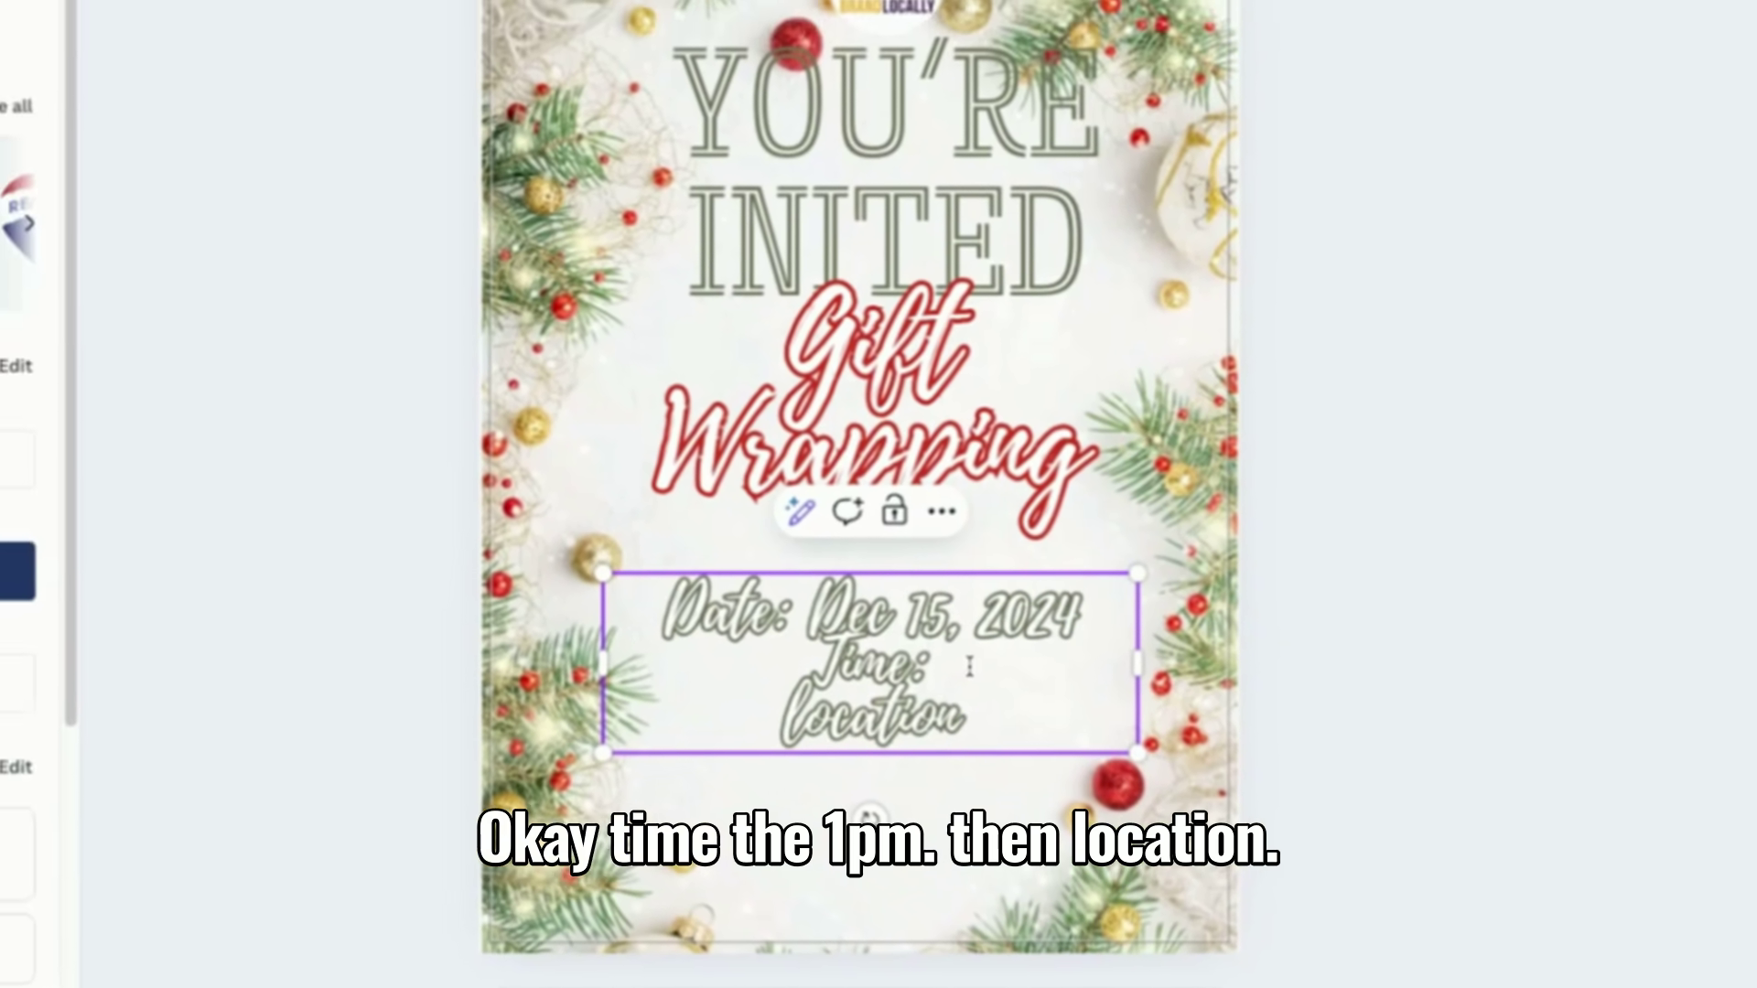
# Complete the event details with the time 1:00pm and the Brand Locally office as the location, adding a colon after the location label
pyautogui.click(971, 700)
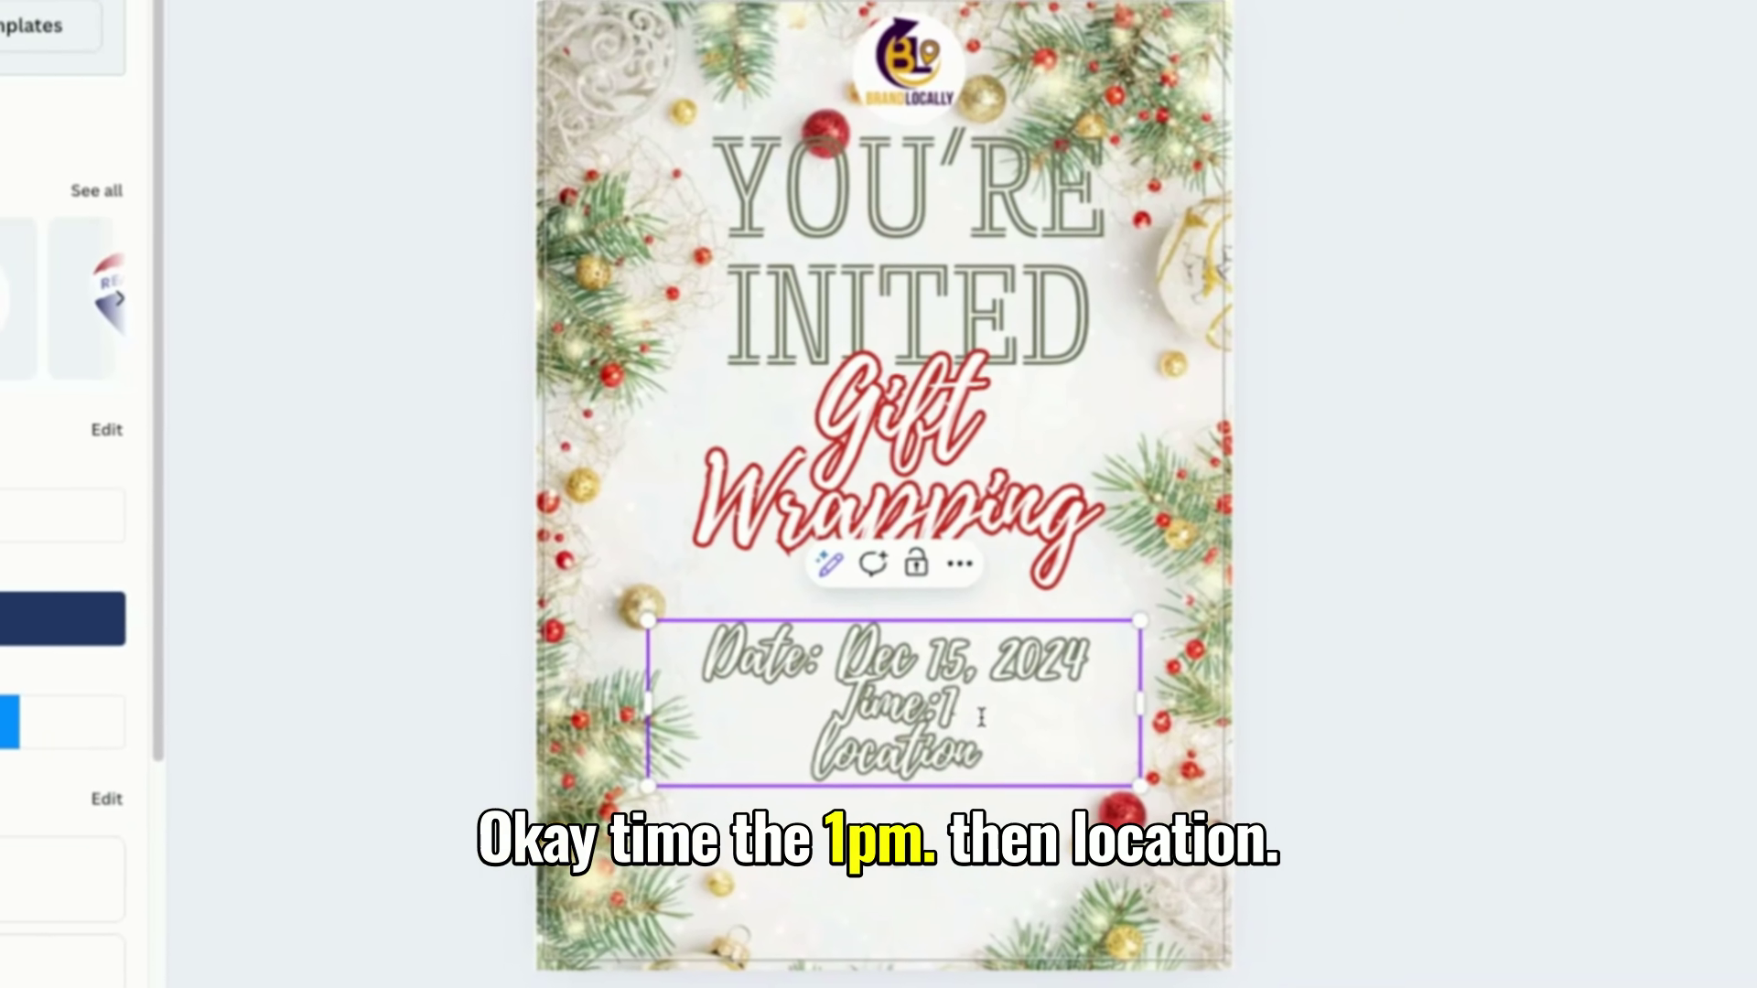
pyautogui.write('1:00pm location')
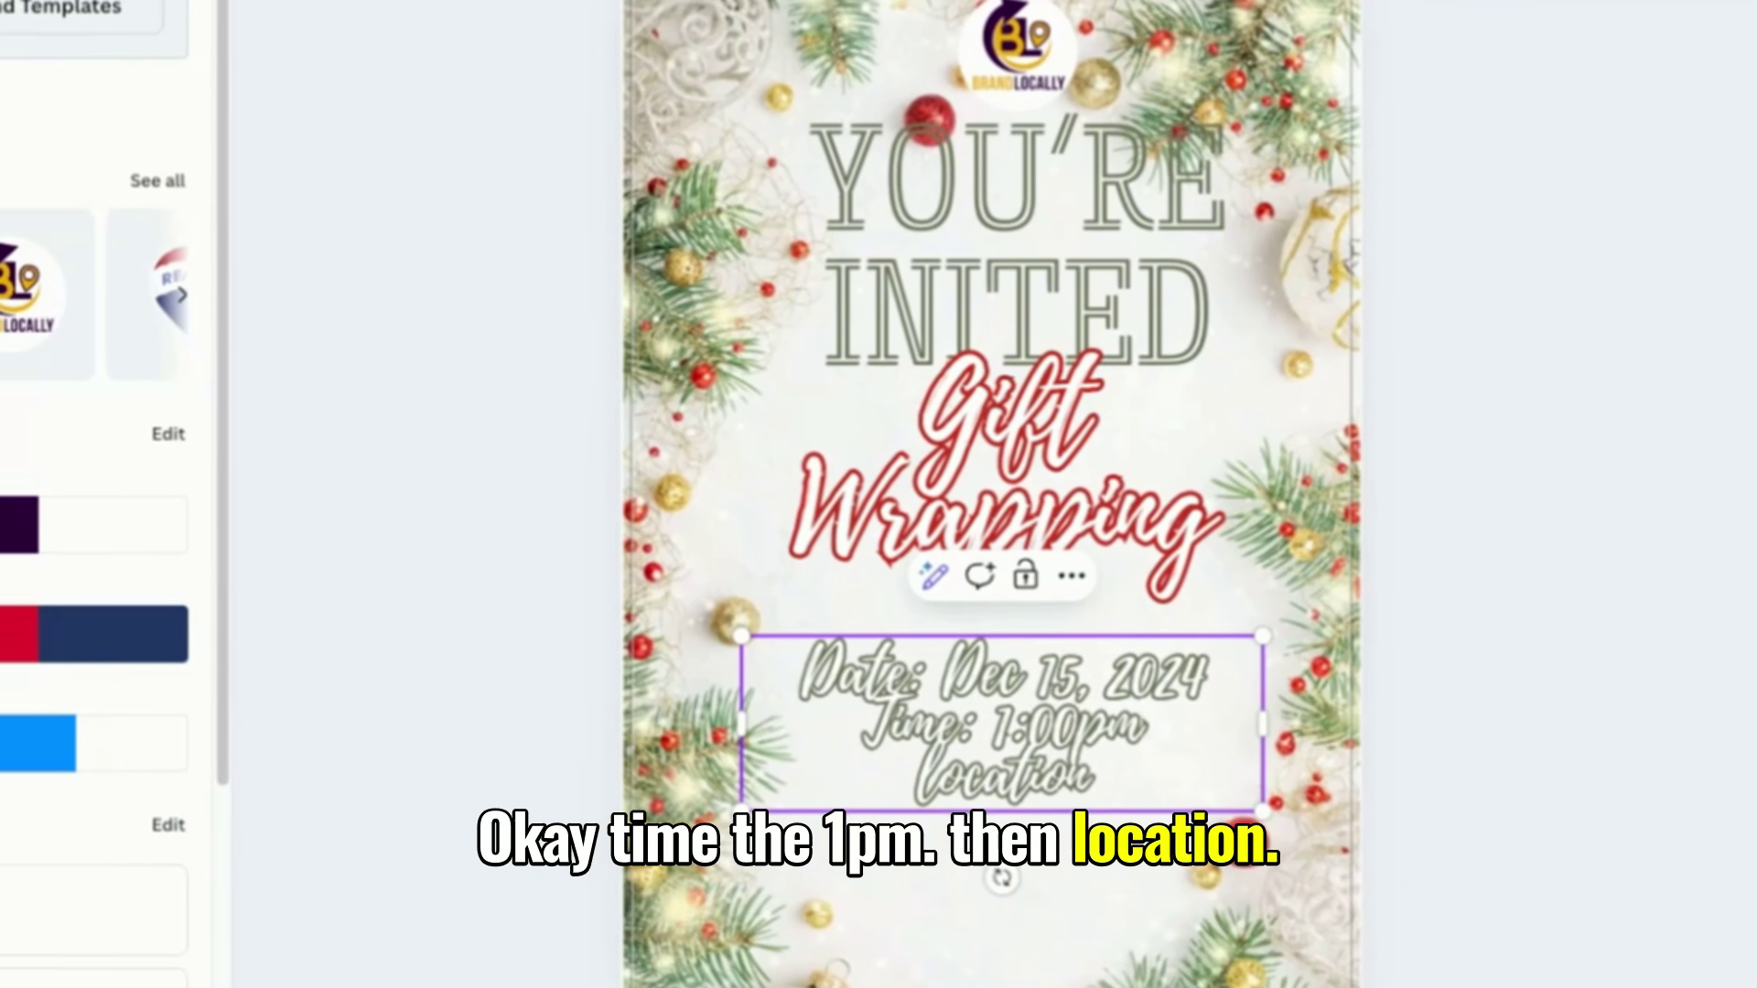
pyautogui.write(':')
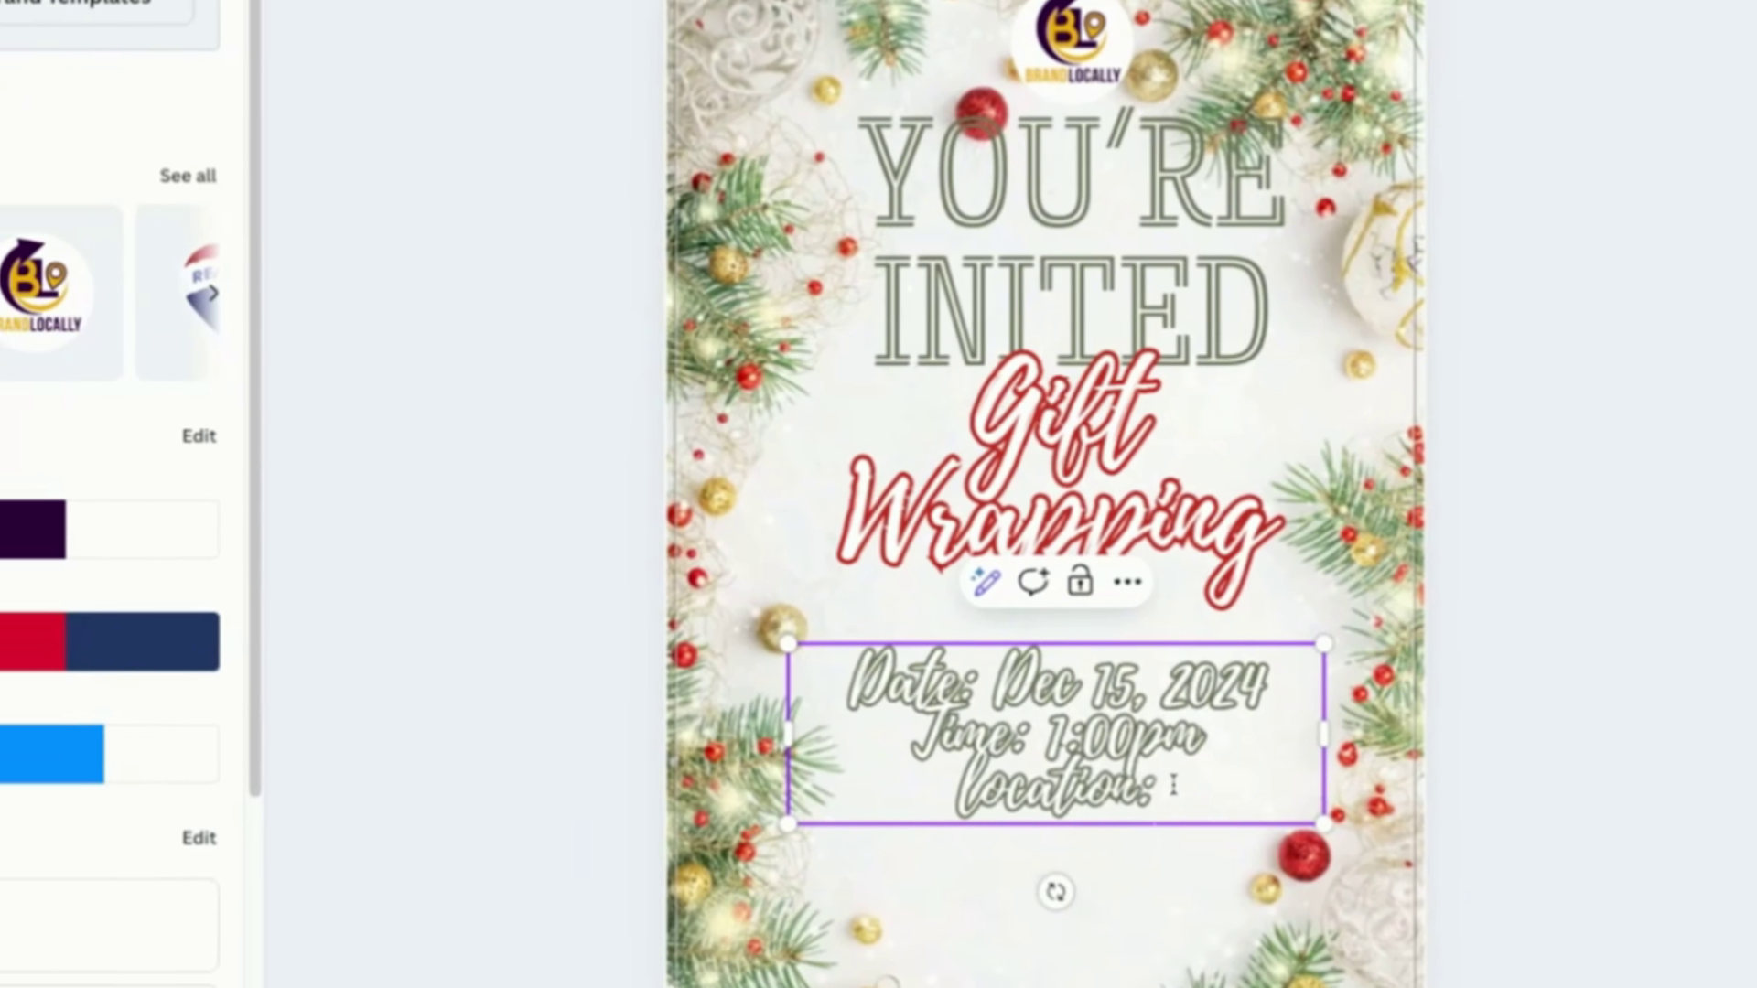
pyautogui.write(' R')
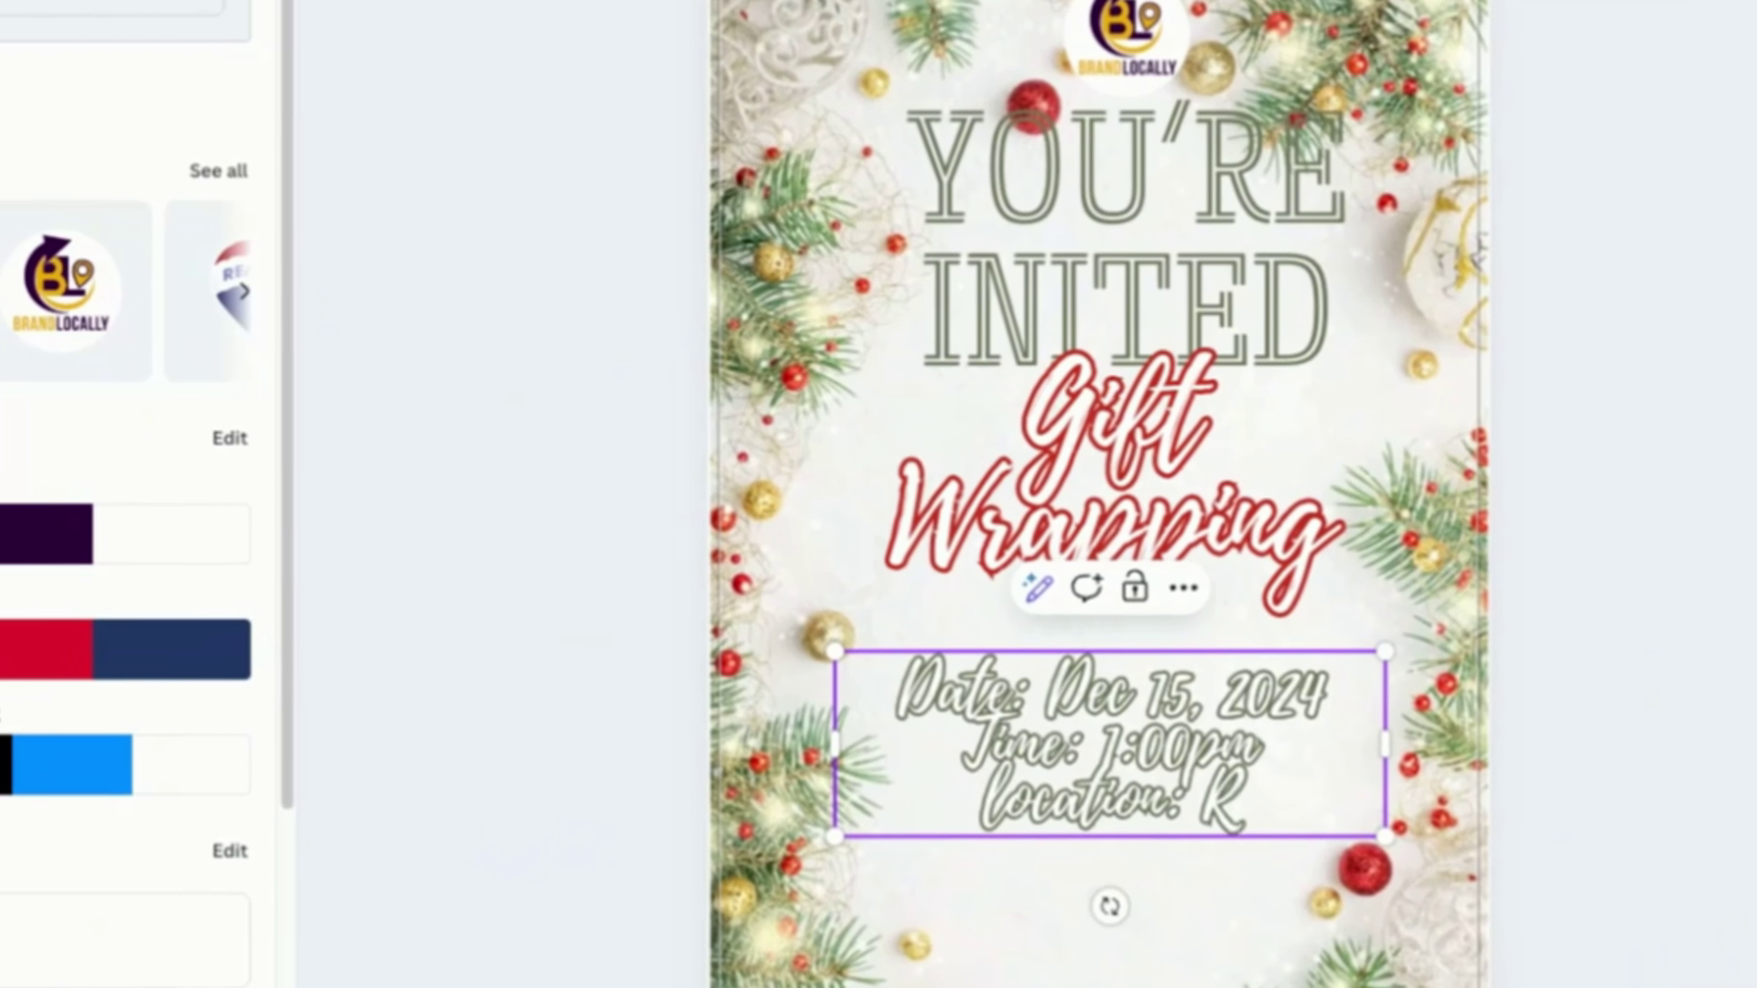
pyautogui.press('BackSpace')
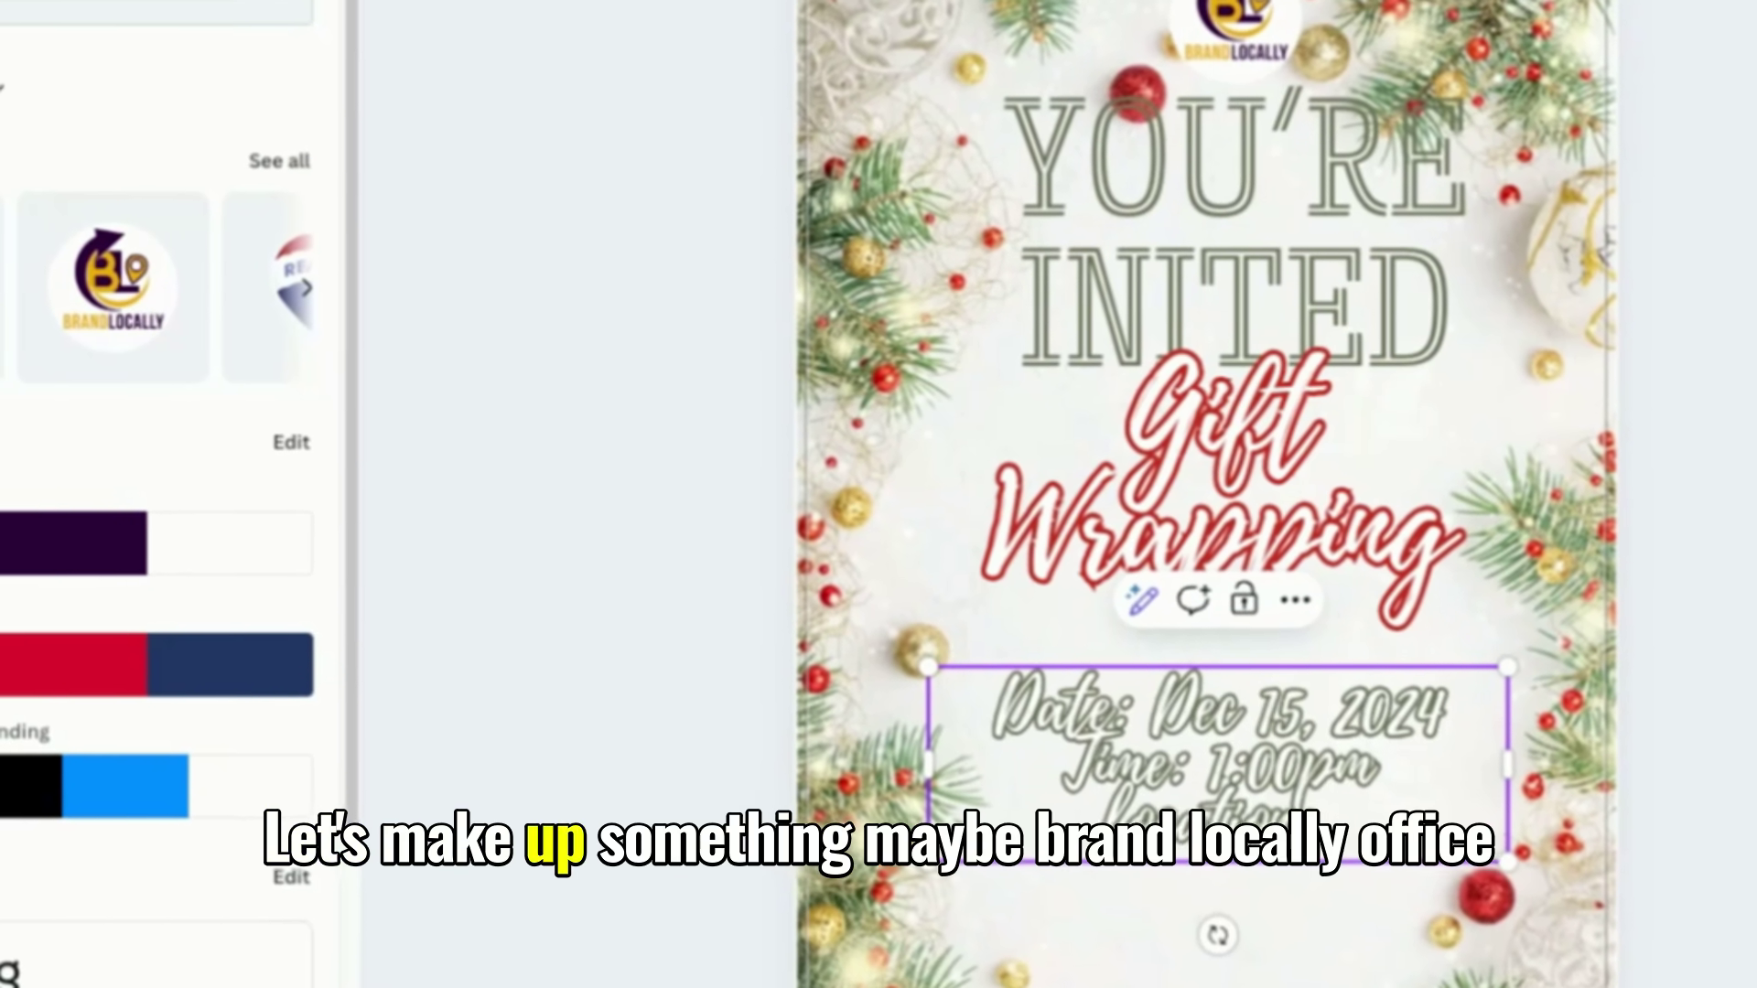
pyautogui.write('Brand Lo')
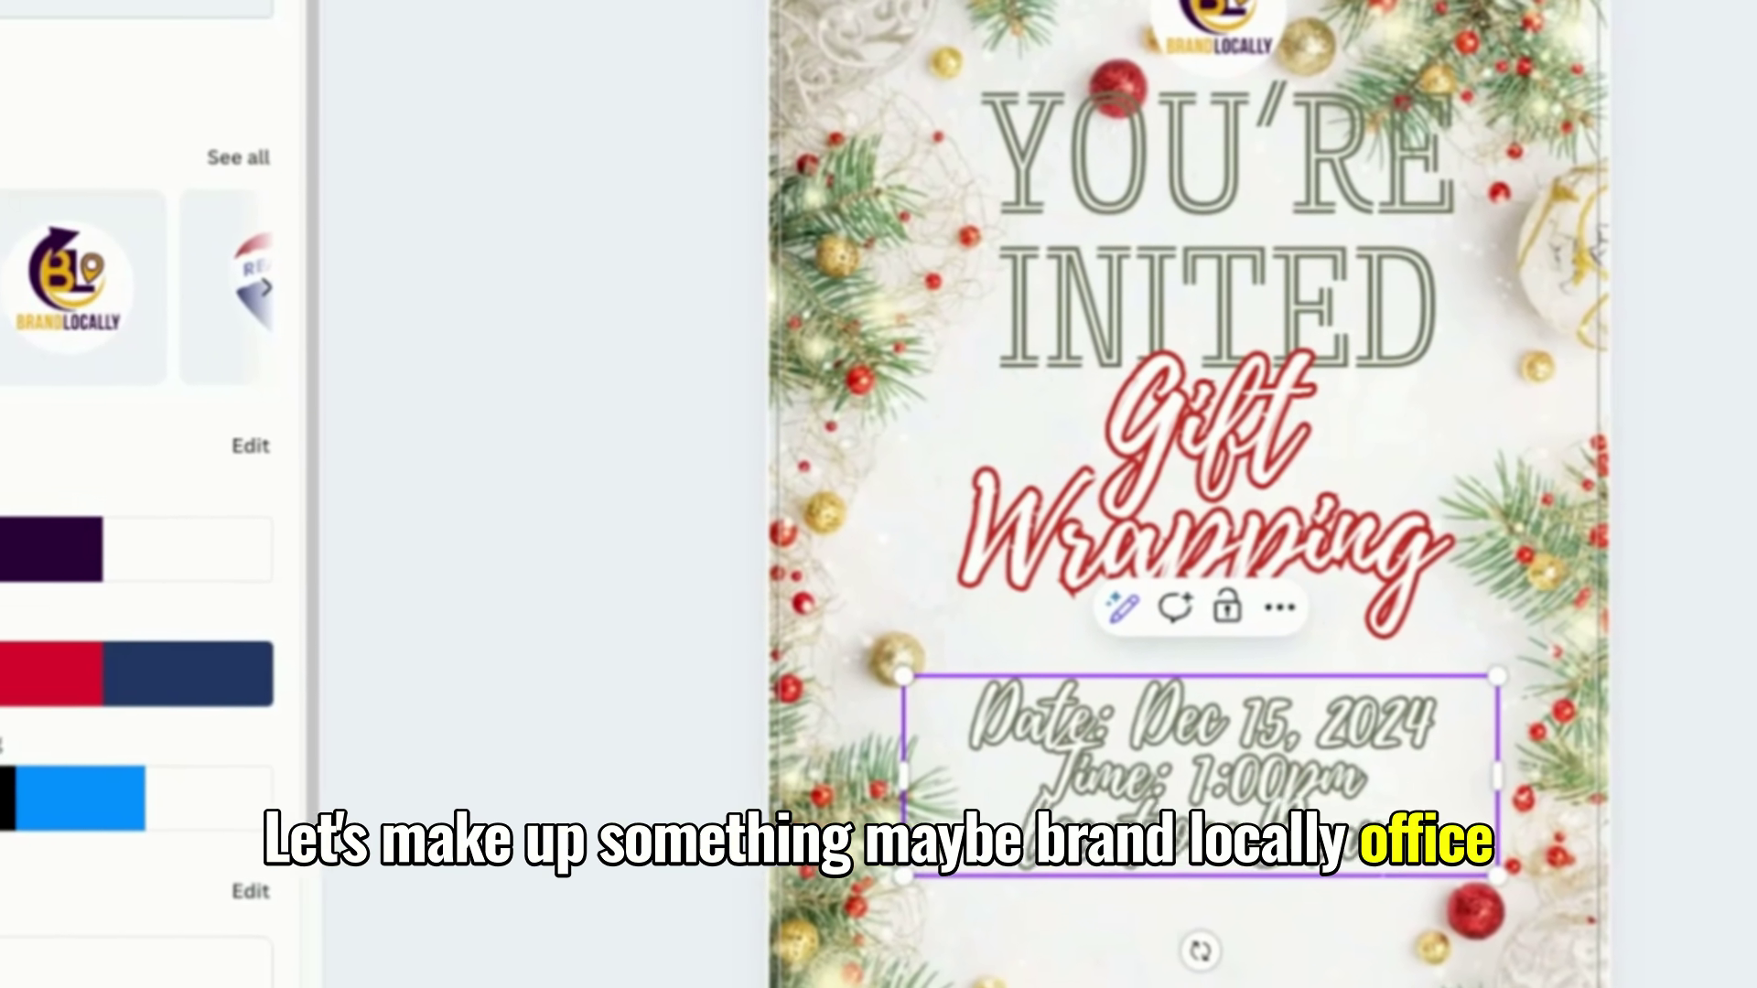
pyautogui.write('cally')
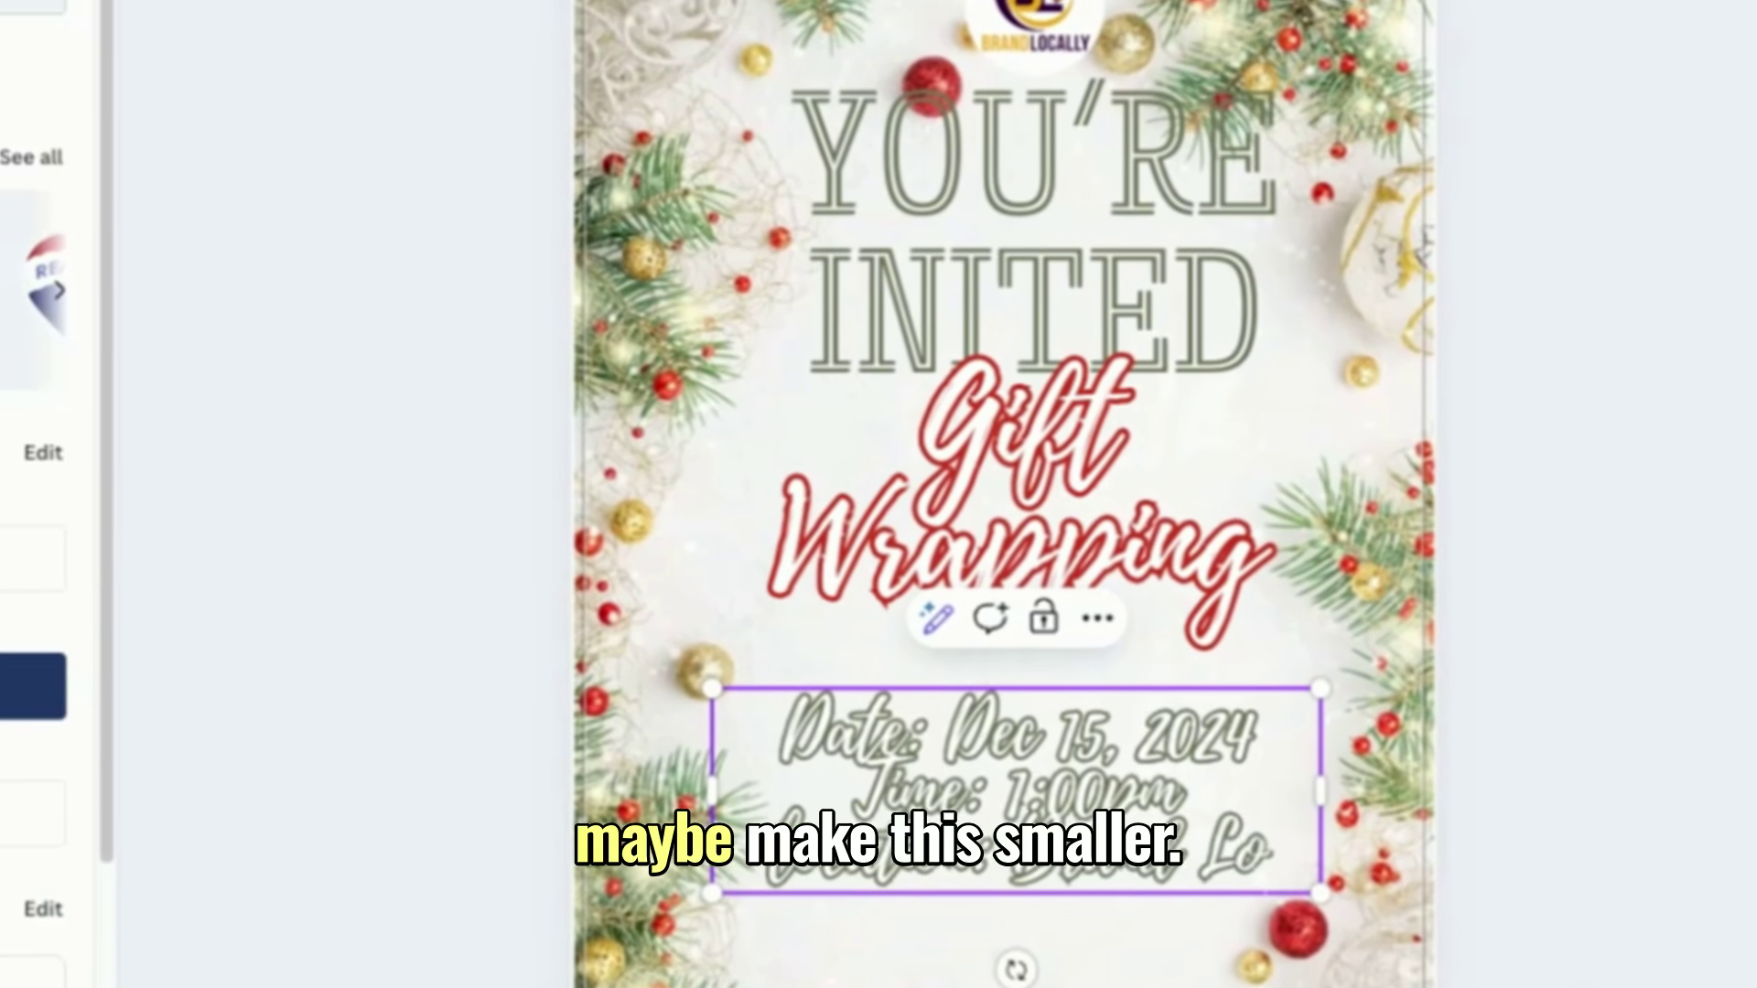
pyautogui.write(' Off')
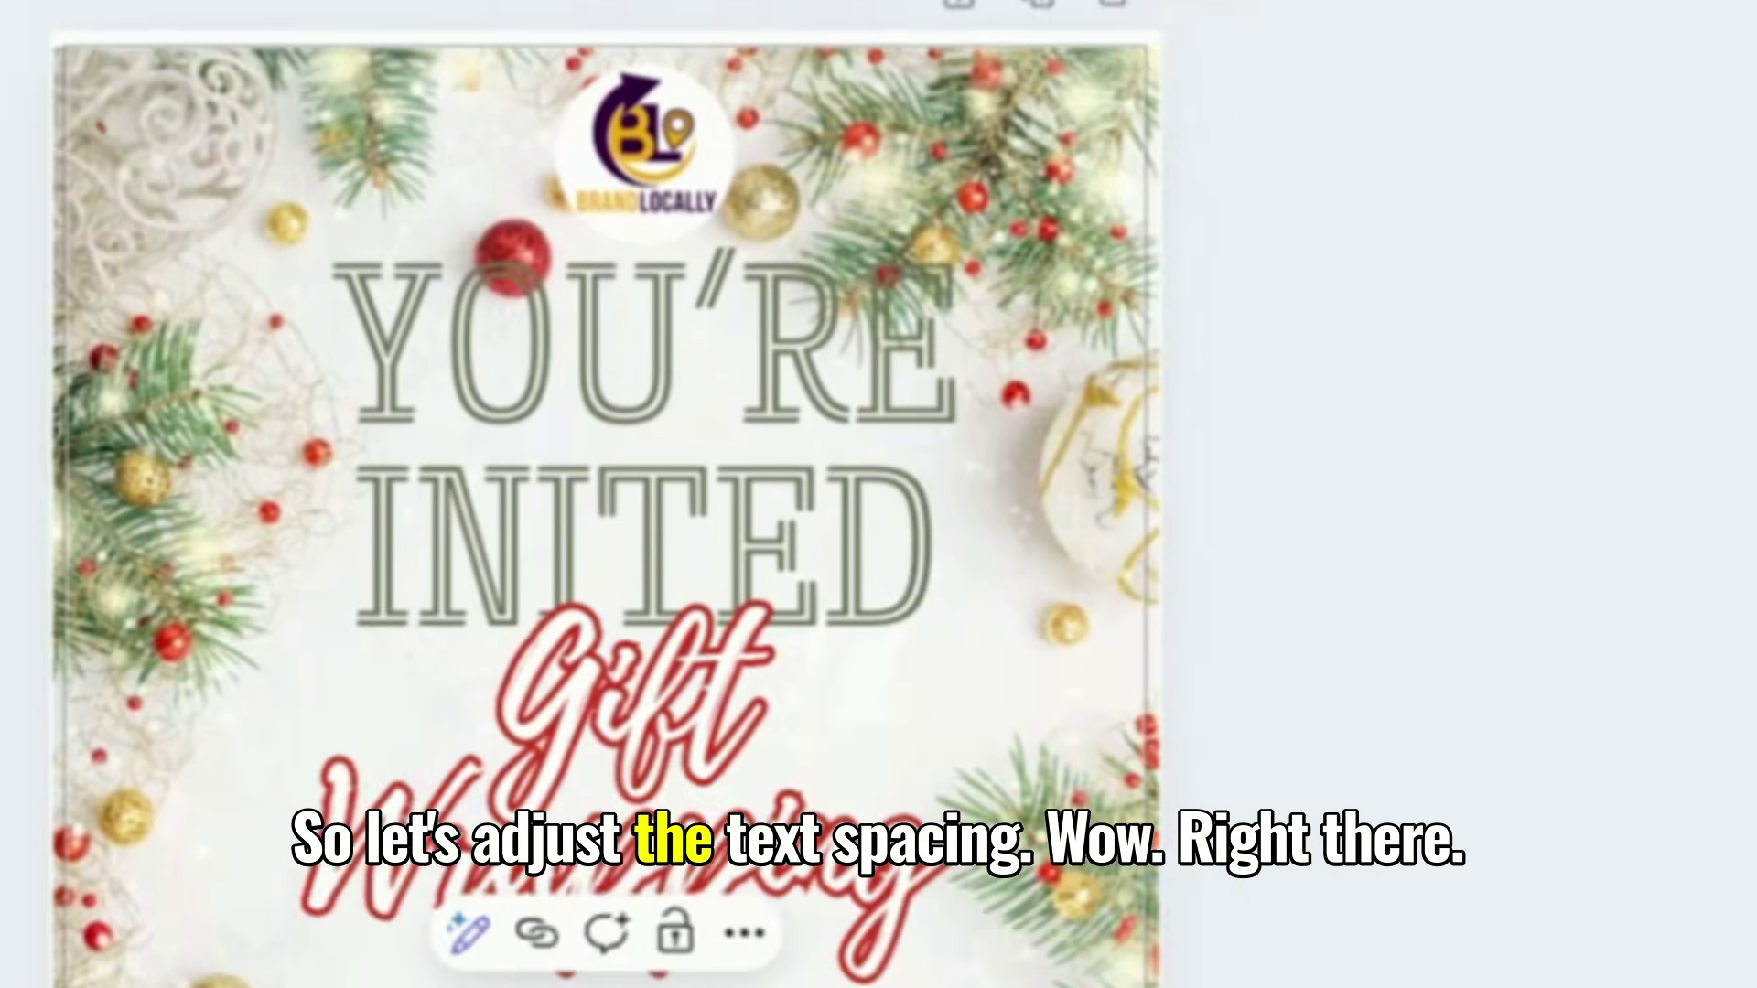
# Adjust the text spacing of the event details below Gift Wrapping
pyautogui.click(1018, 73)
pyautogui.moveTo(906, 436); pyautogui.dragTo(1037, 311)
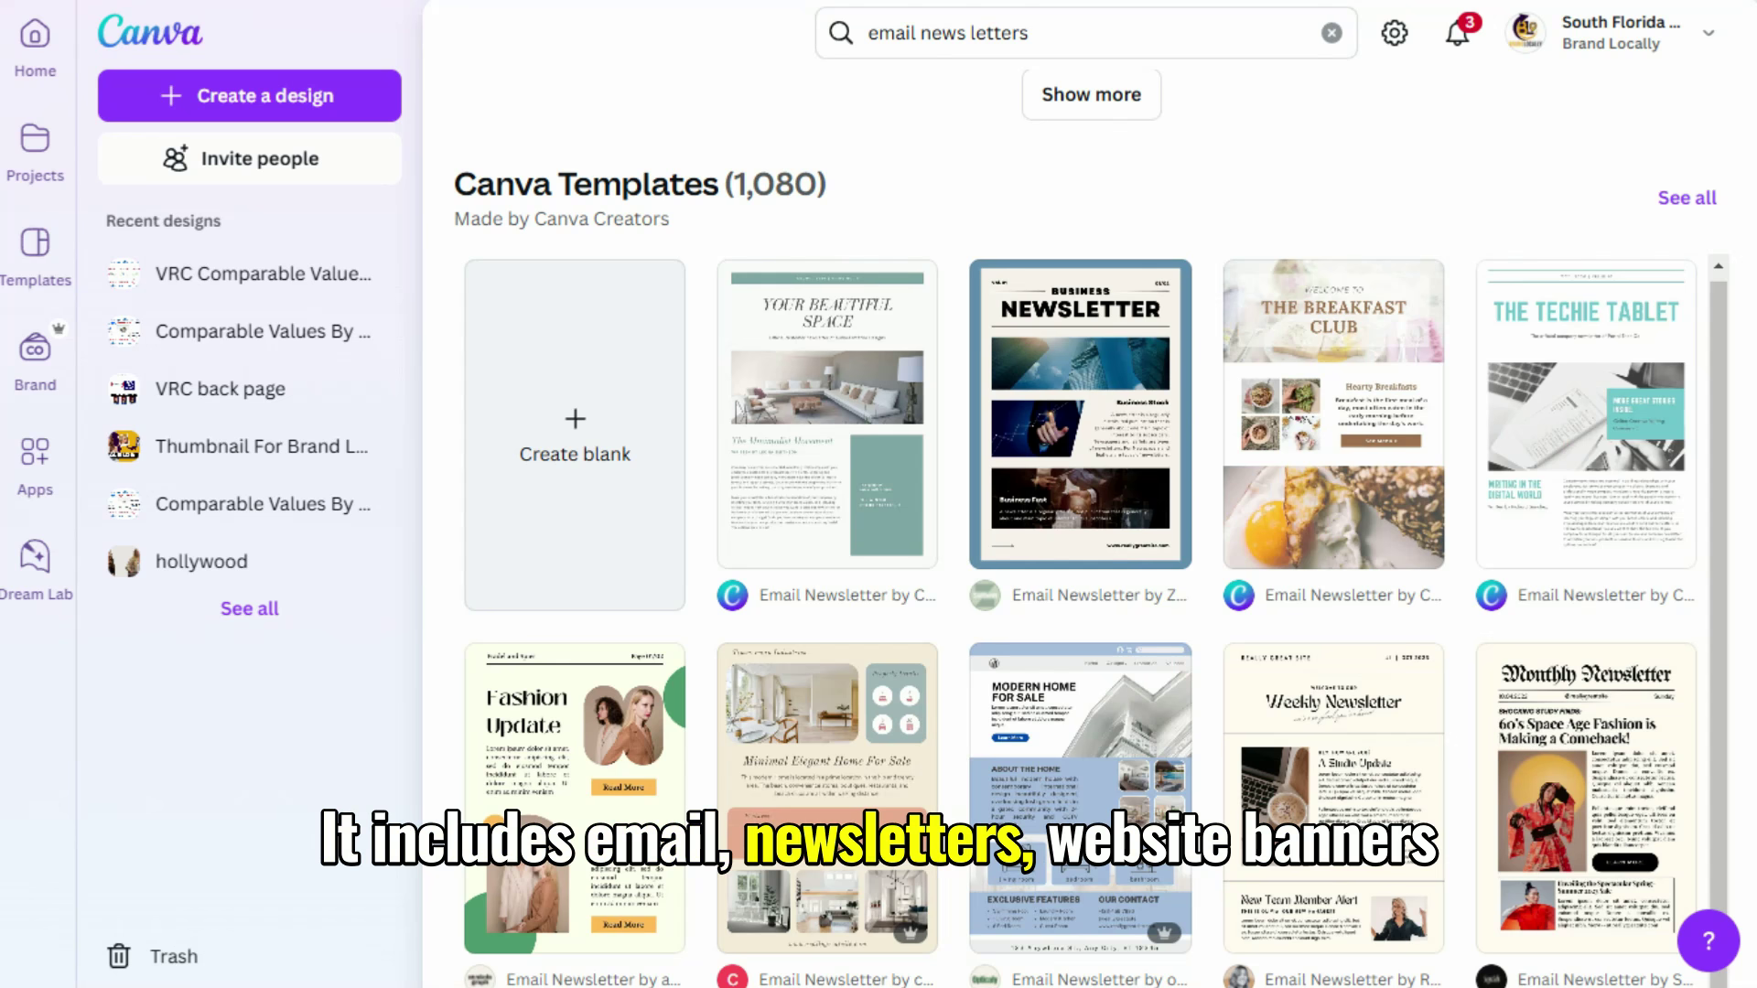
# Browse the template results for email newsletters and website banners
pyautogui.scroll(-10, 1080, 530)
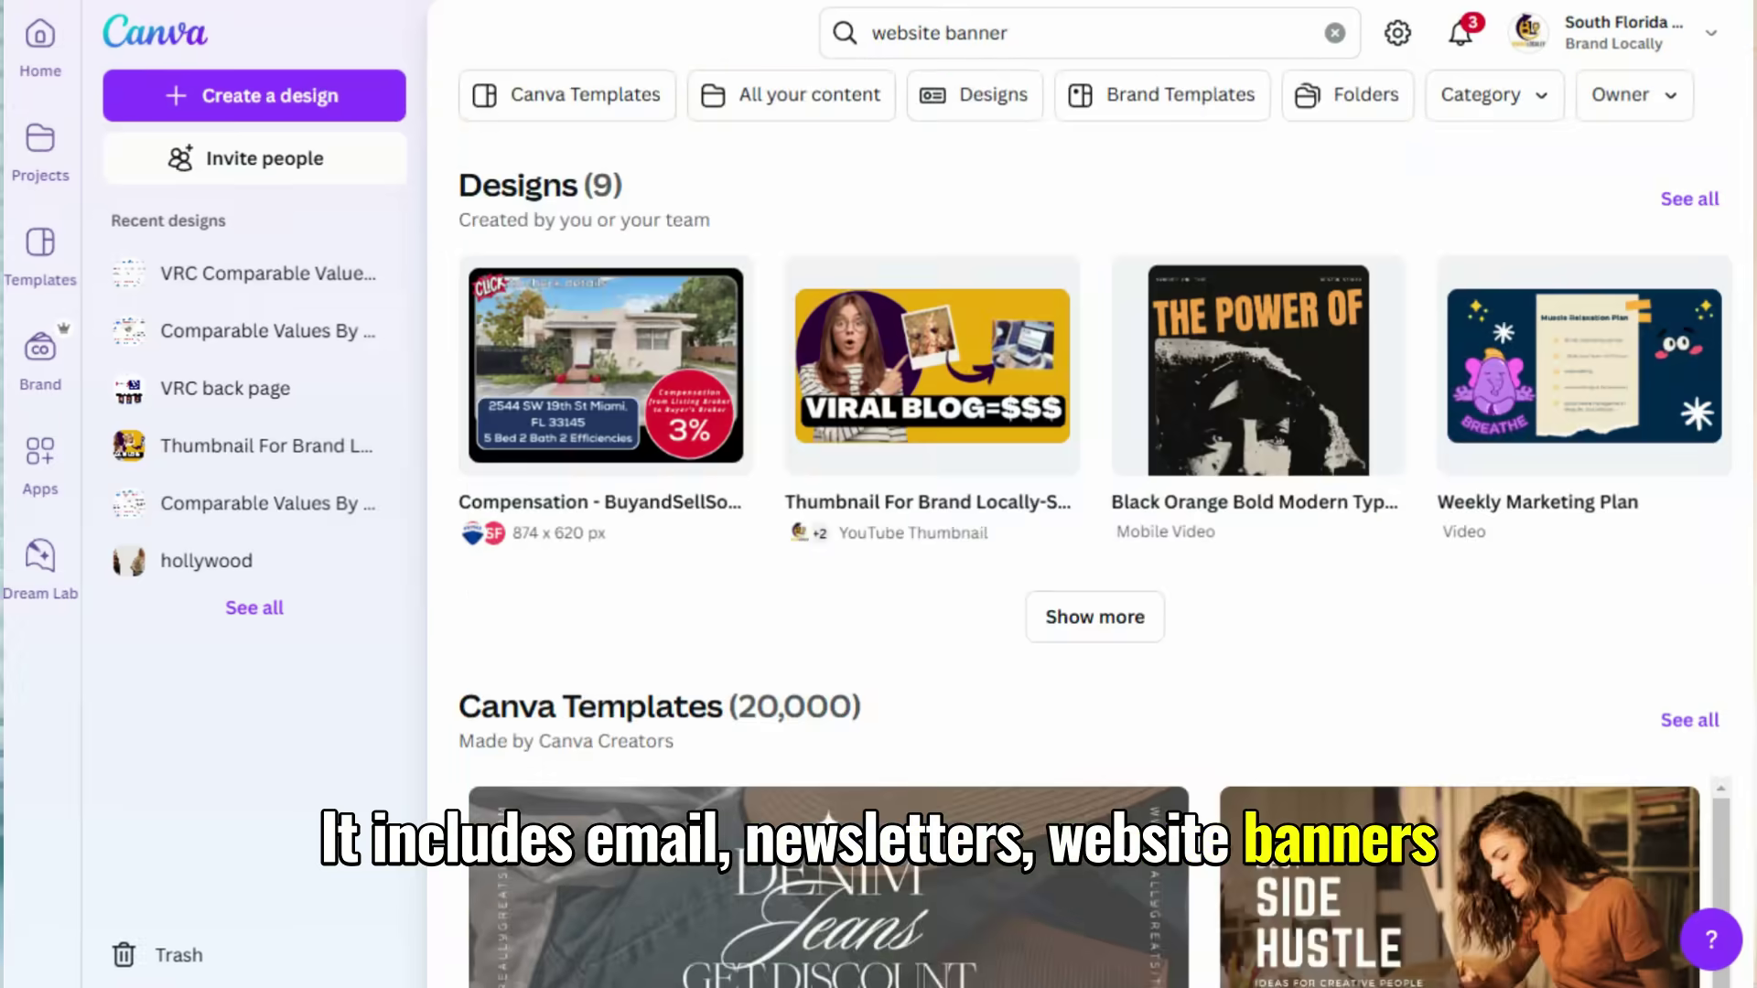
pyautogui.scroll(-10, 1080, 530)
pyautogui.scroll(-10, 1085, 531)
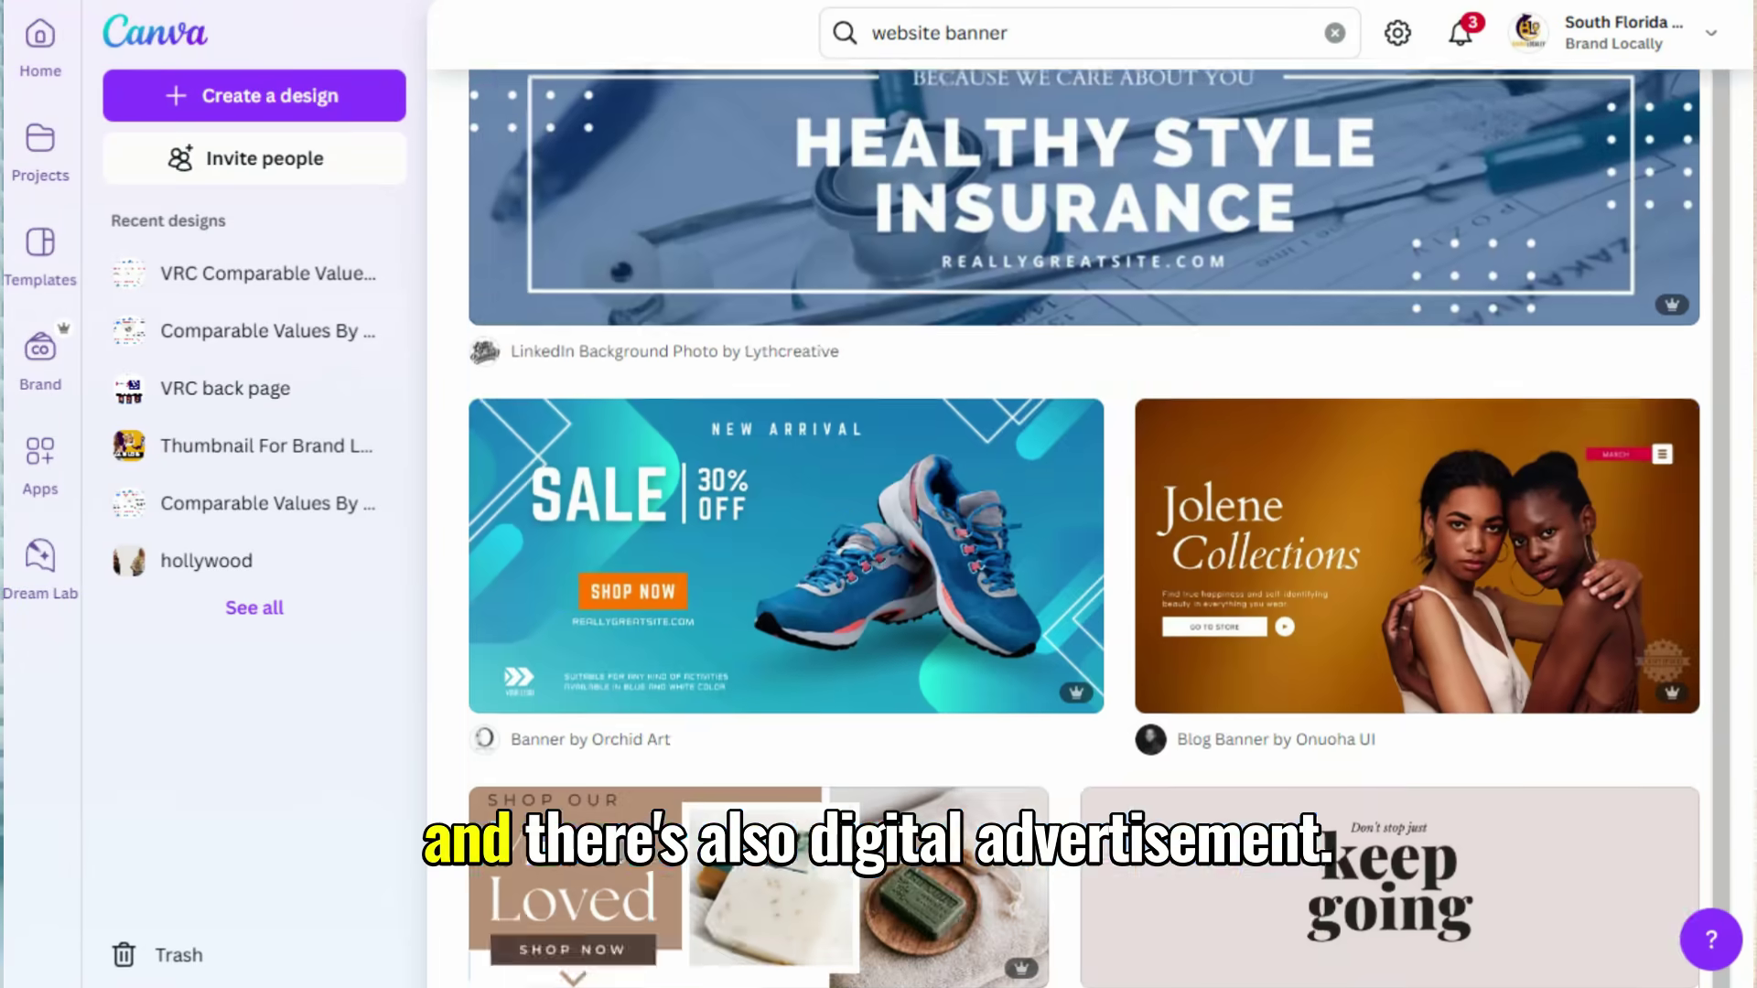